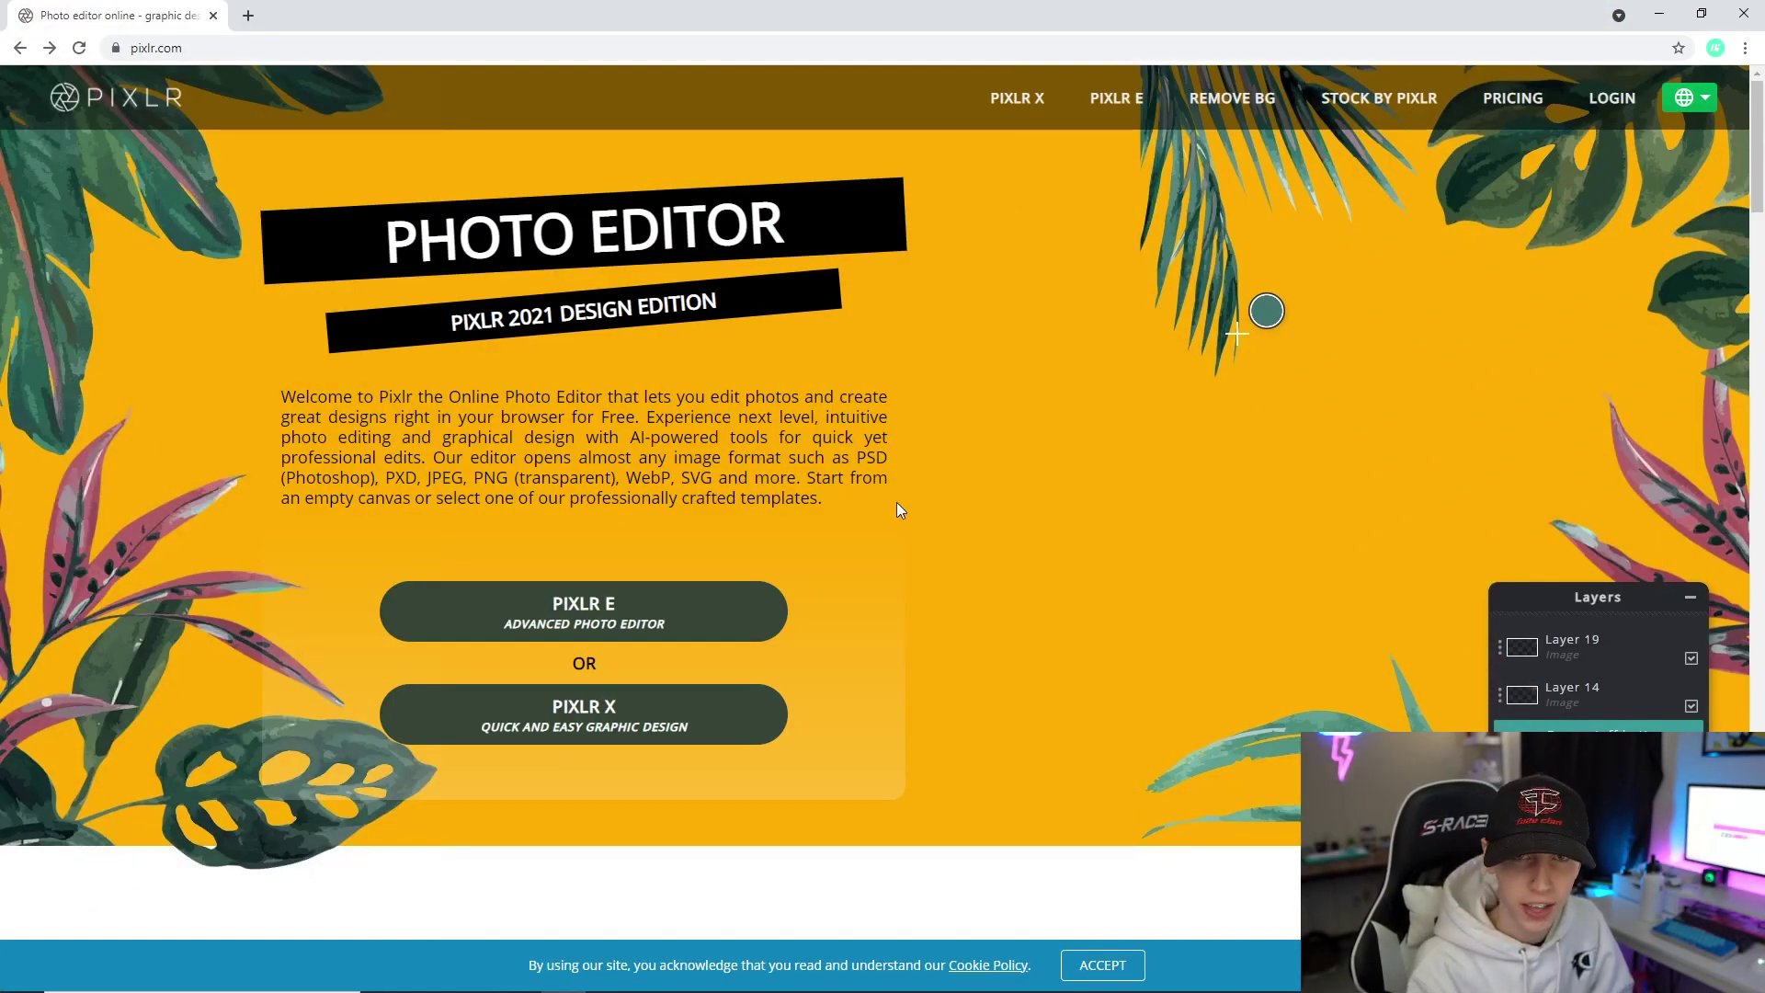
# Create a blank 1500×500 px canvas named 'Twitter Header Wildcat' in Pixlr E.
pyautogui.click(610, 602)
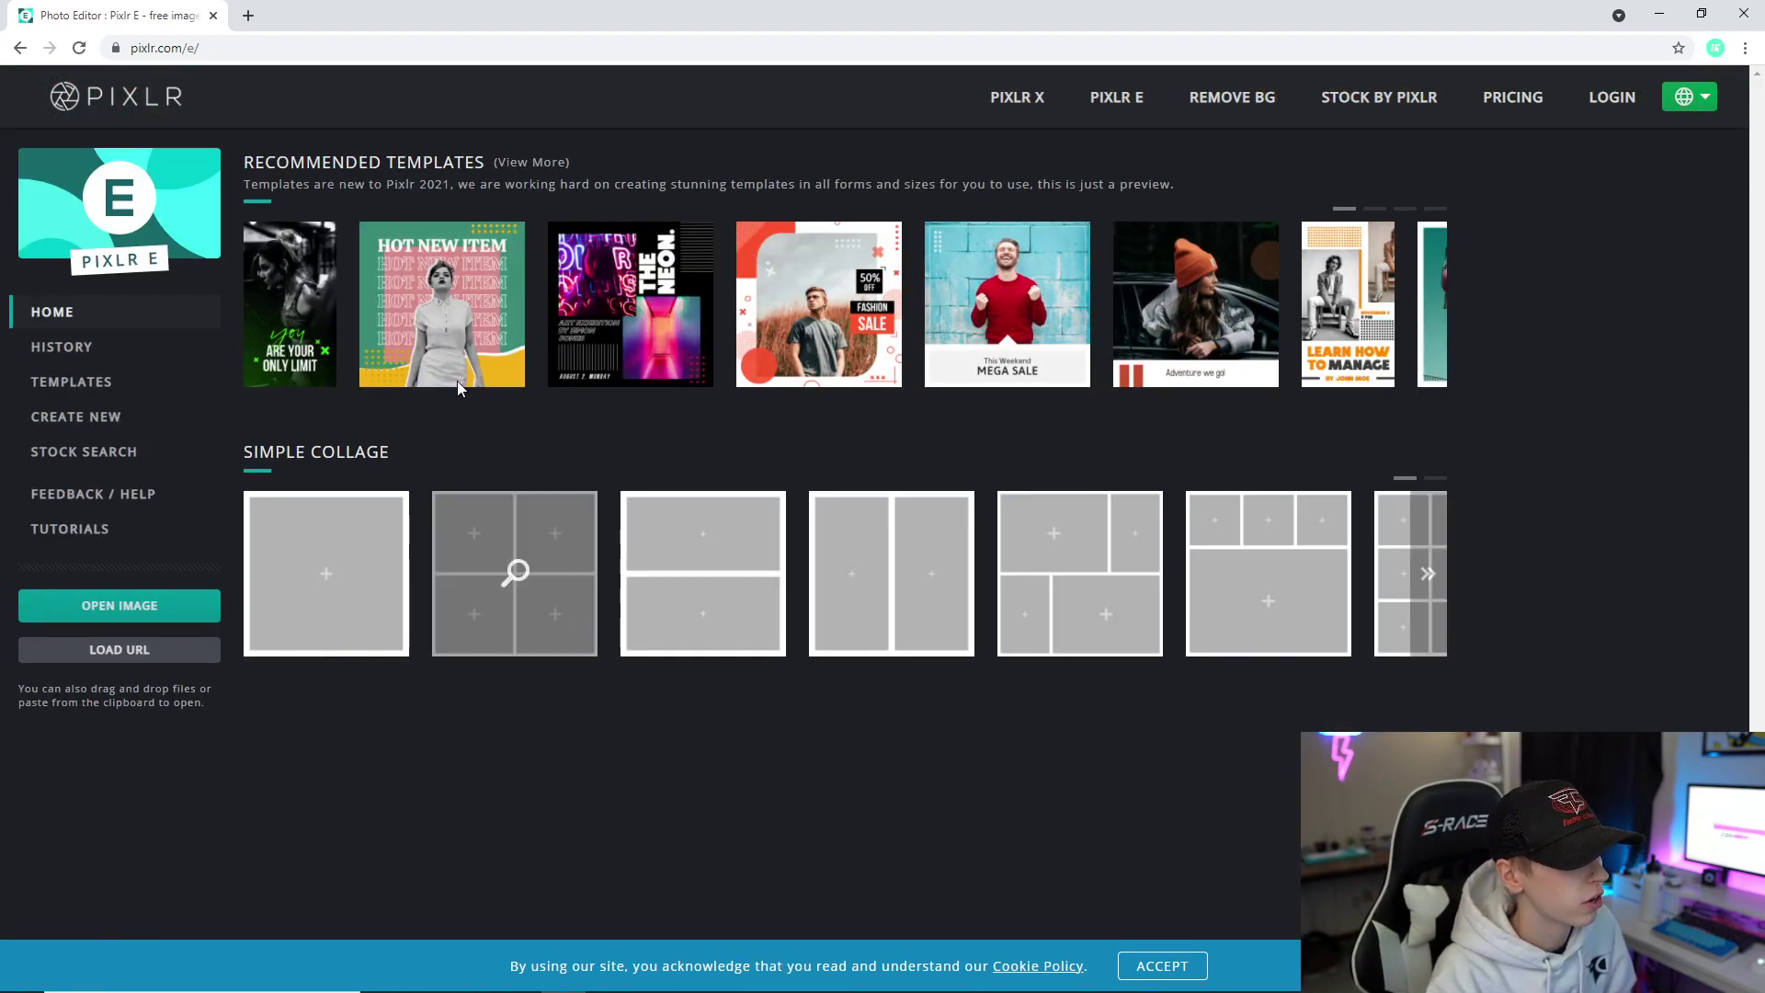
pyautogui.click(91, 417)
pyautogui.click(570, 305)
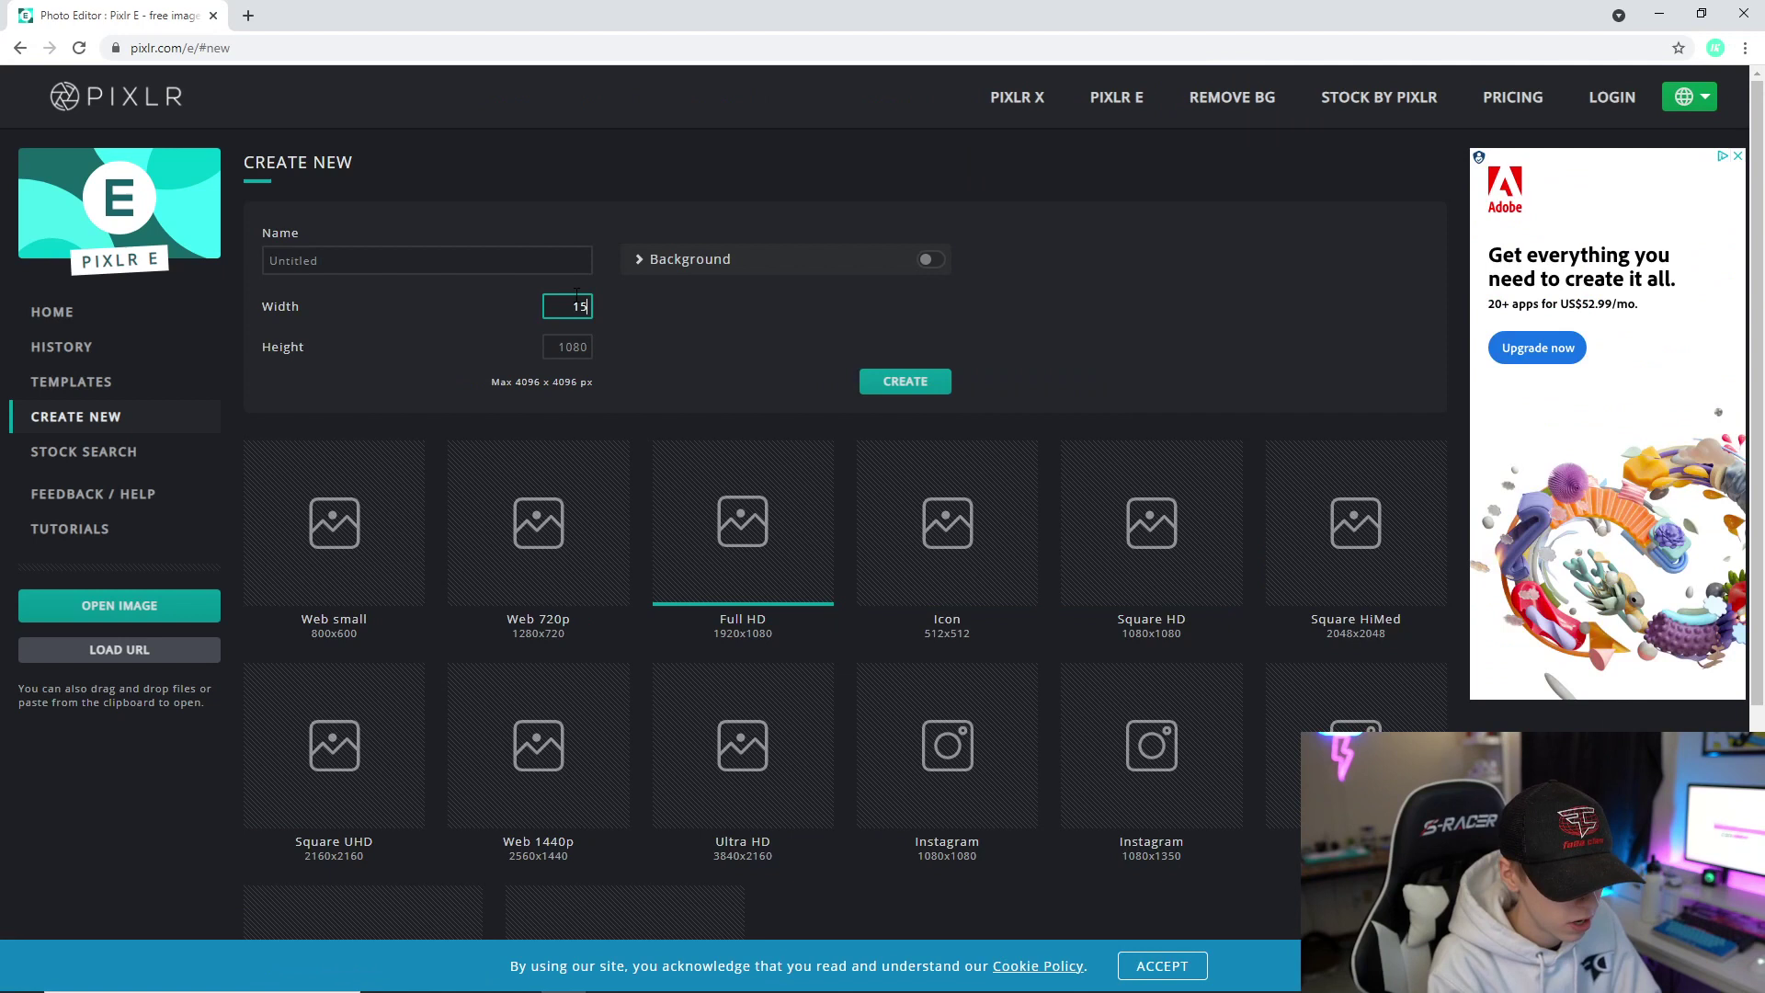
pyautogui.write('1500')
pyautogui.press('Tab')
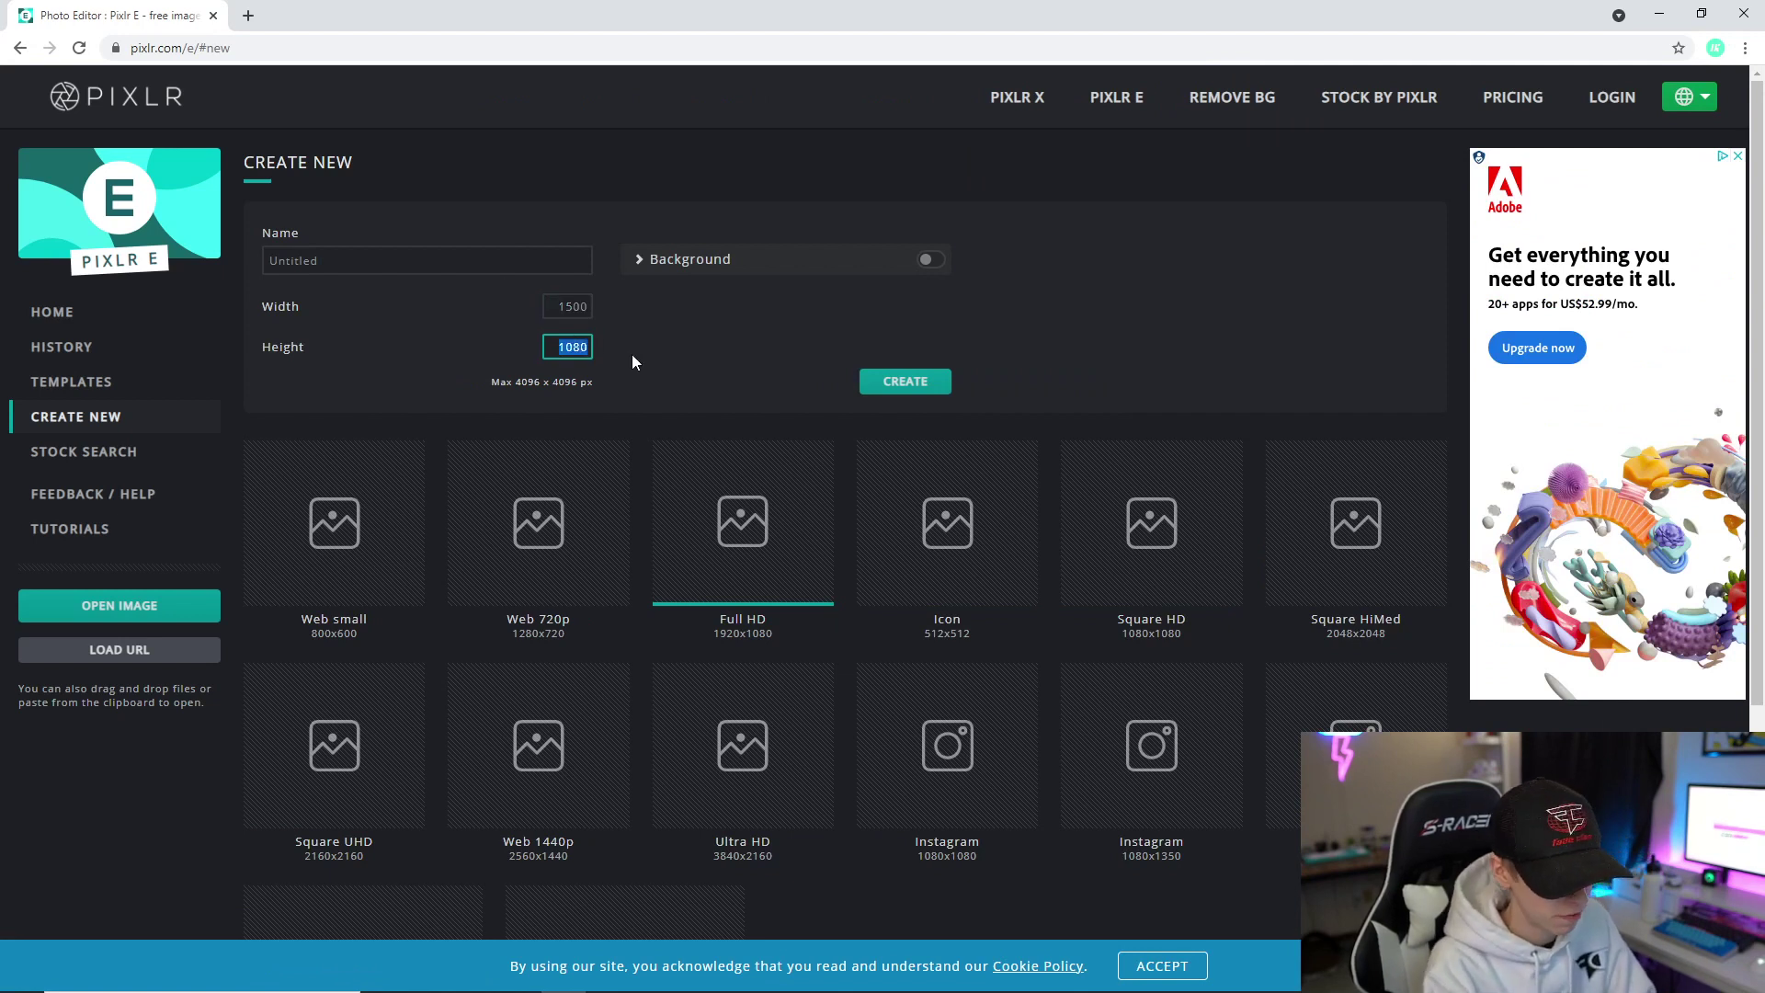
pyautogui.write('500')
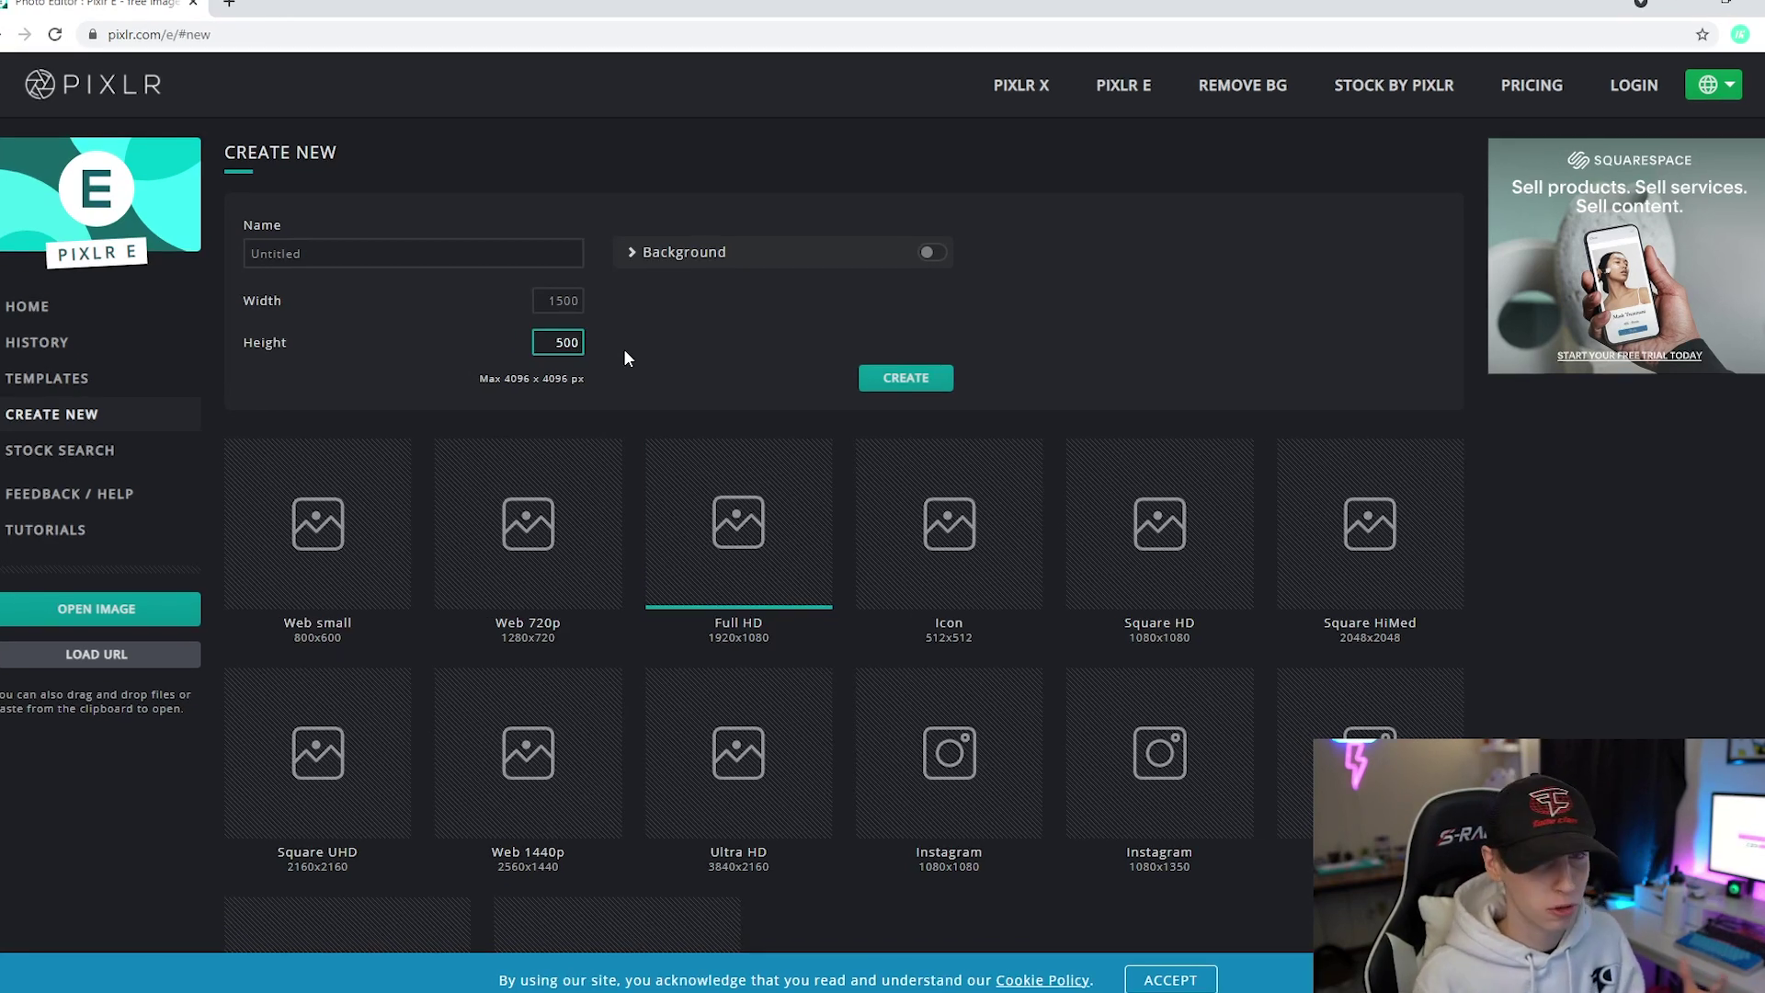
pyautogui.click(248, 265)
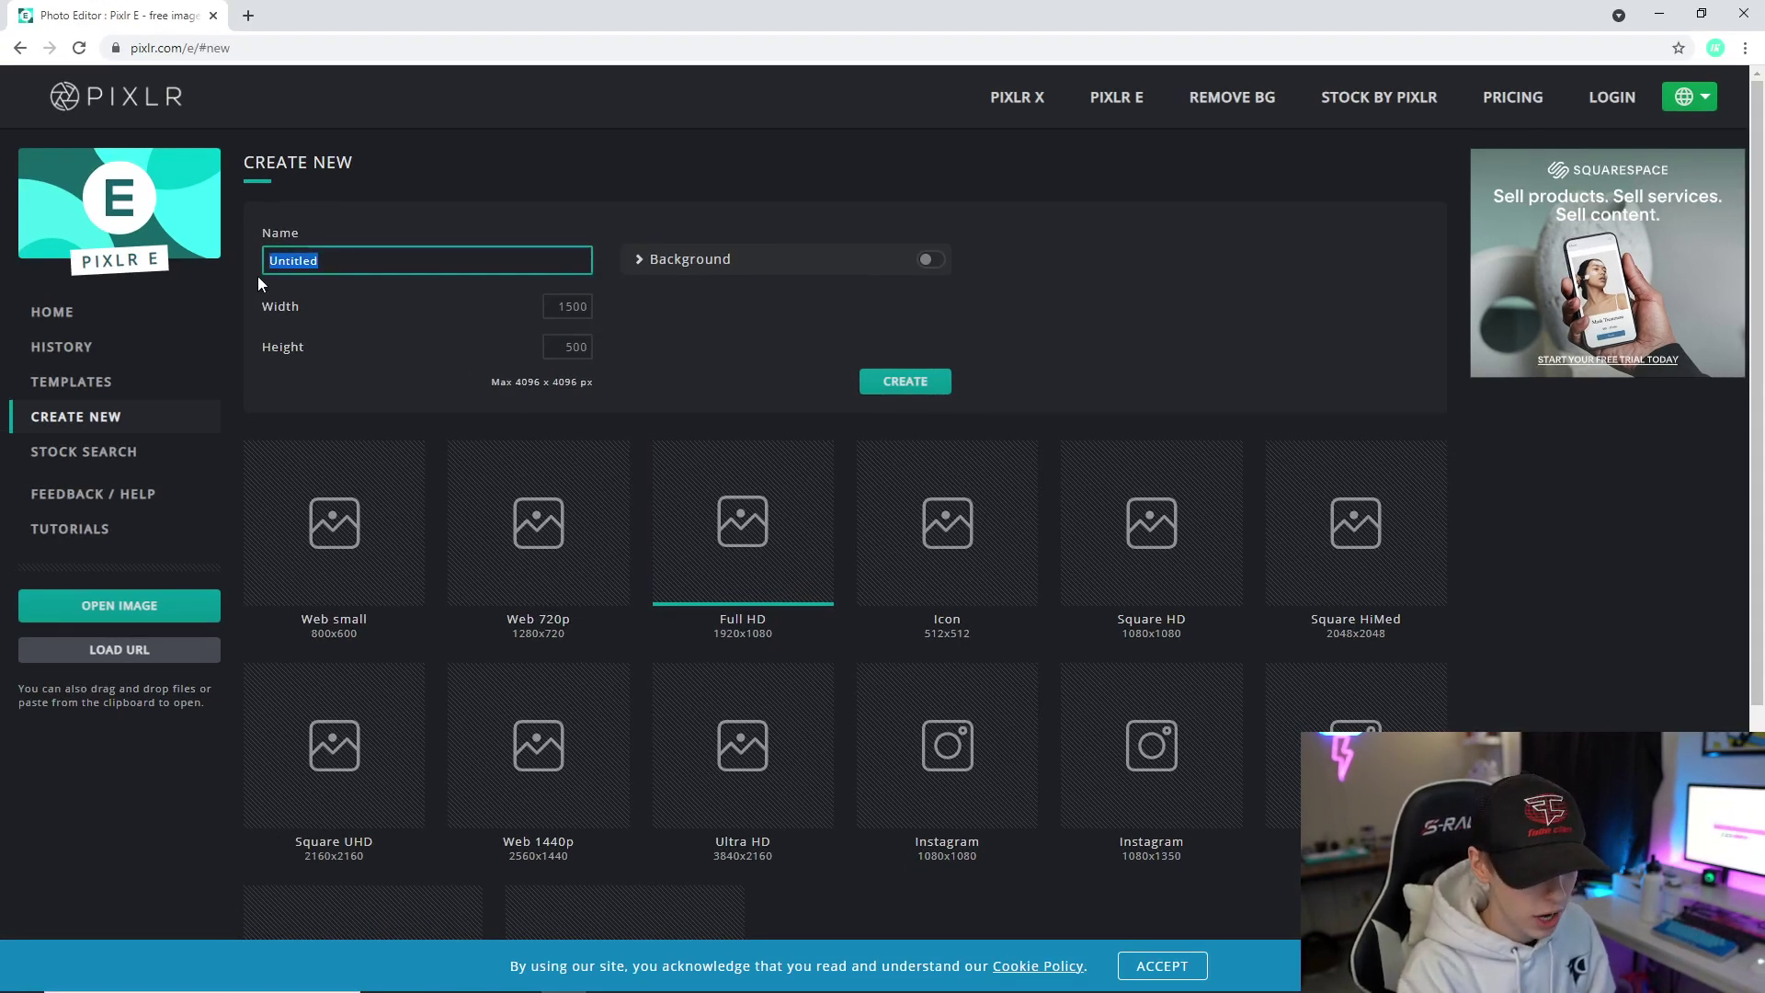
pyautogui.press('BackSpace')
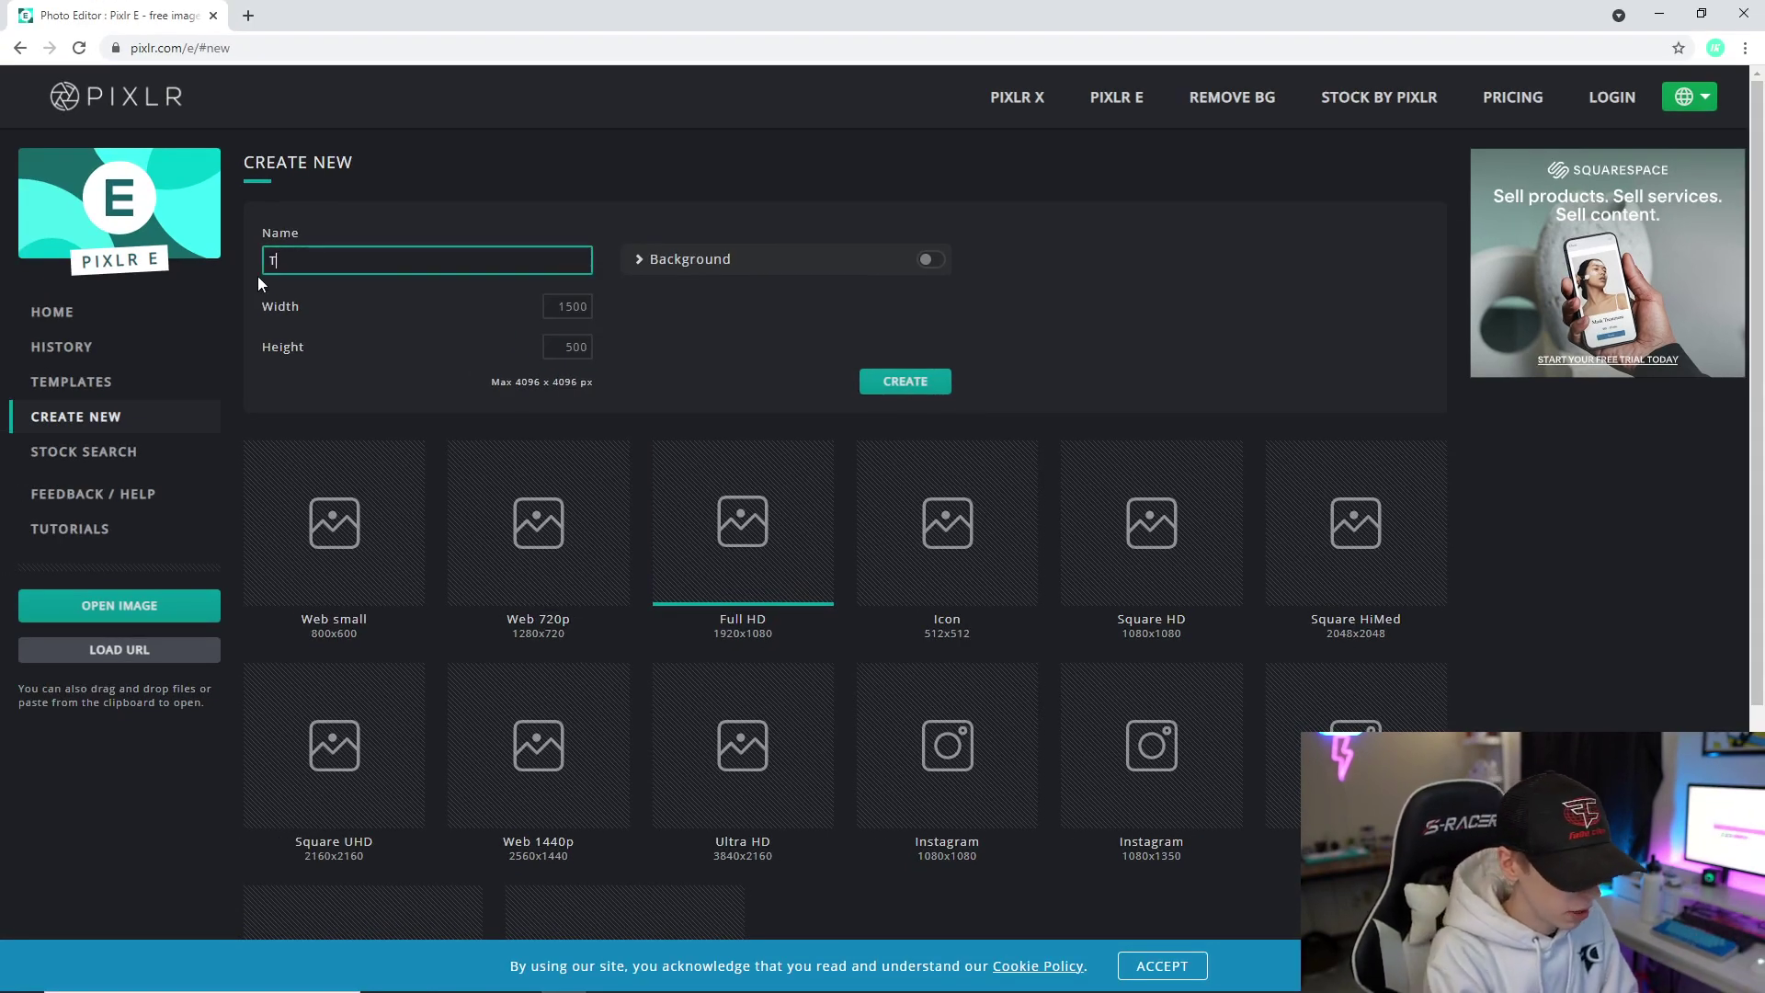
pyautogui.write('Twitter ')
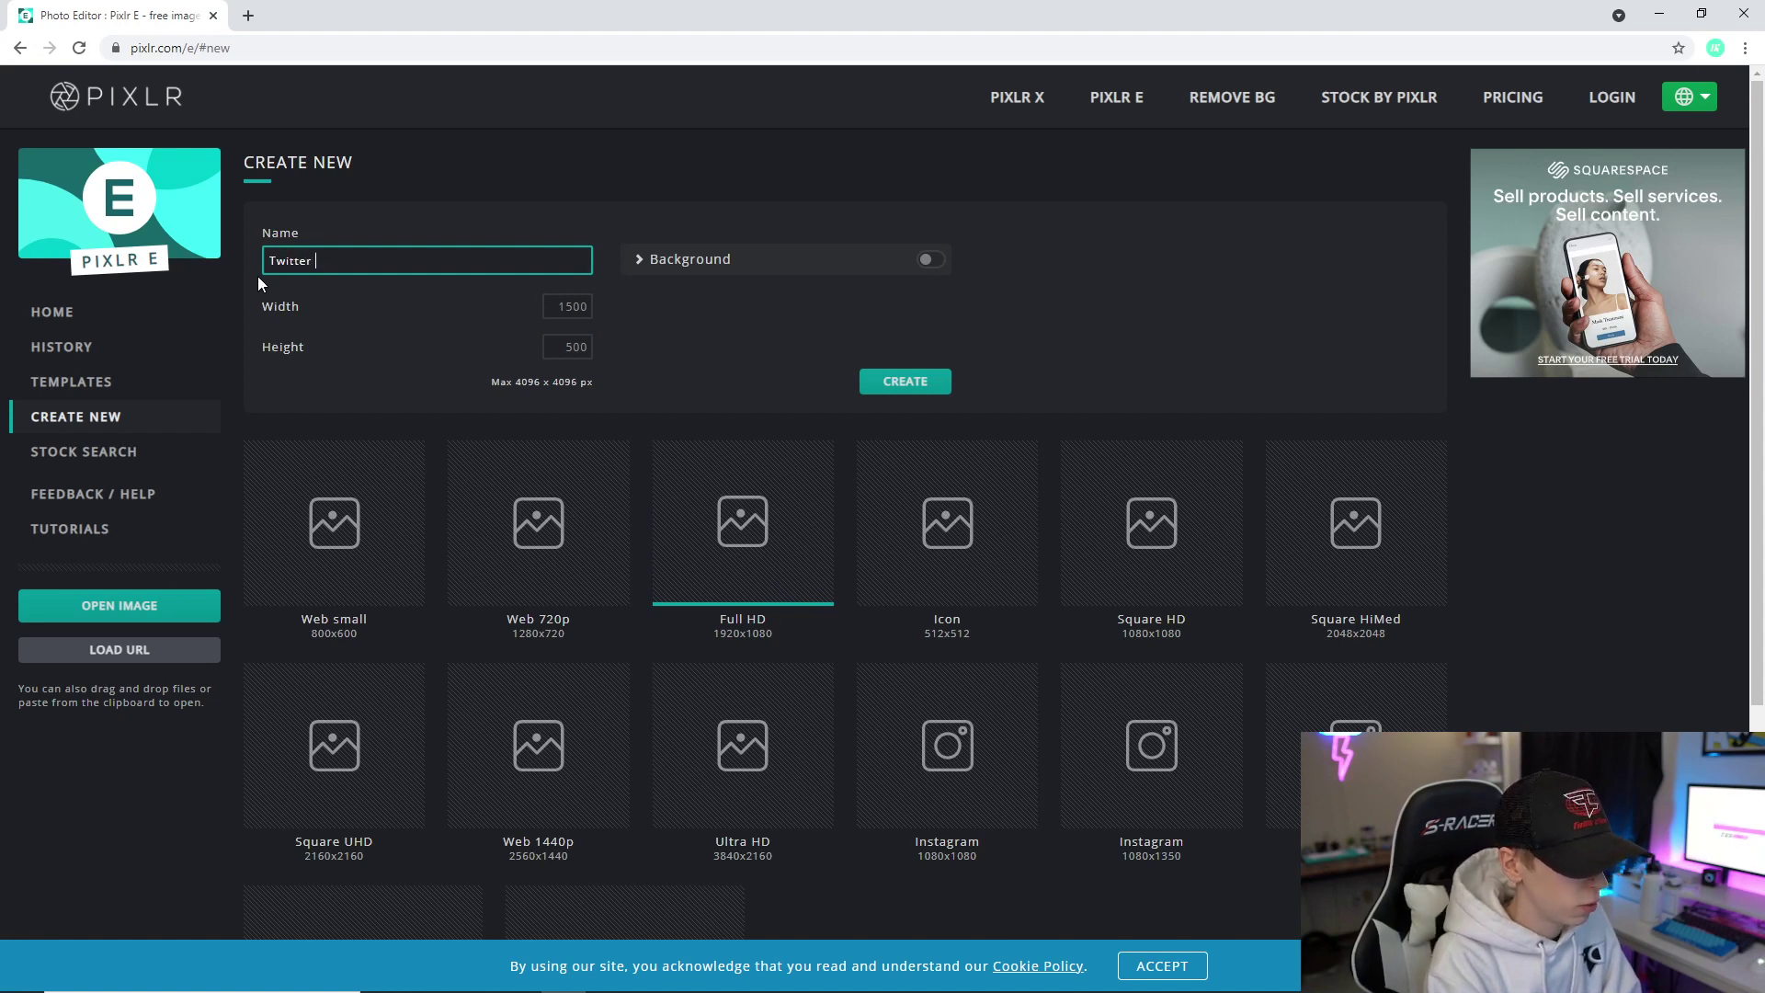
pyautogui.write('Header Wildcat')
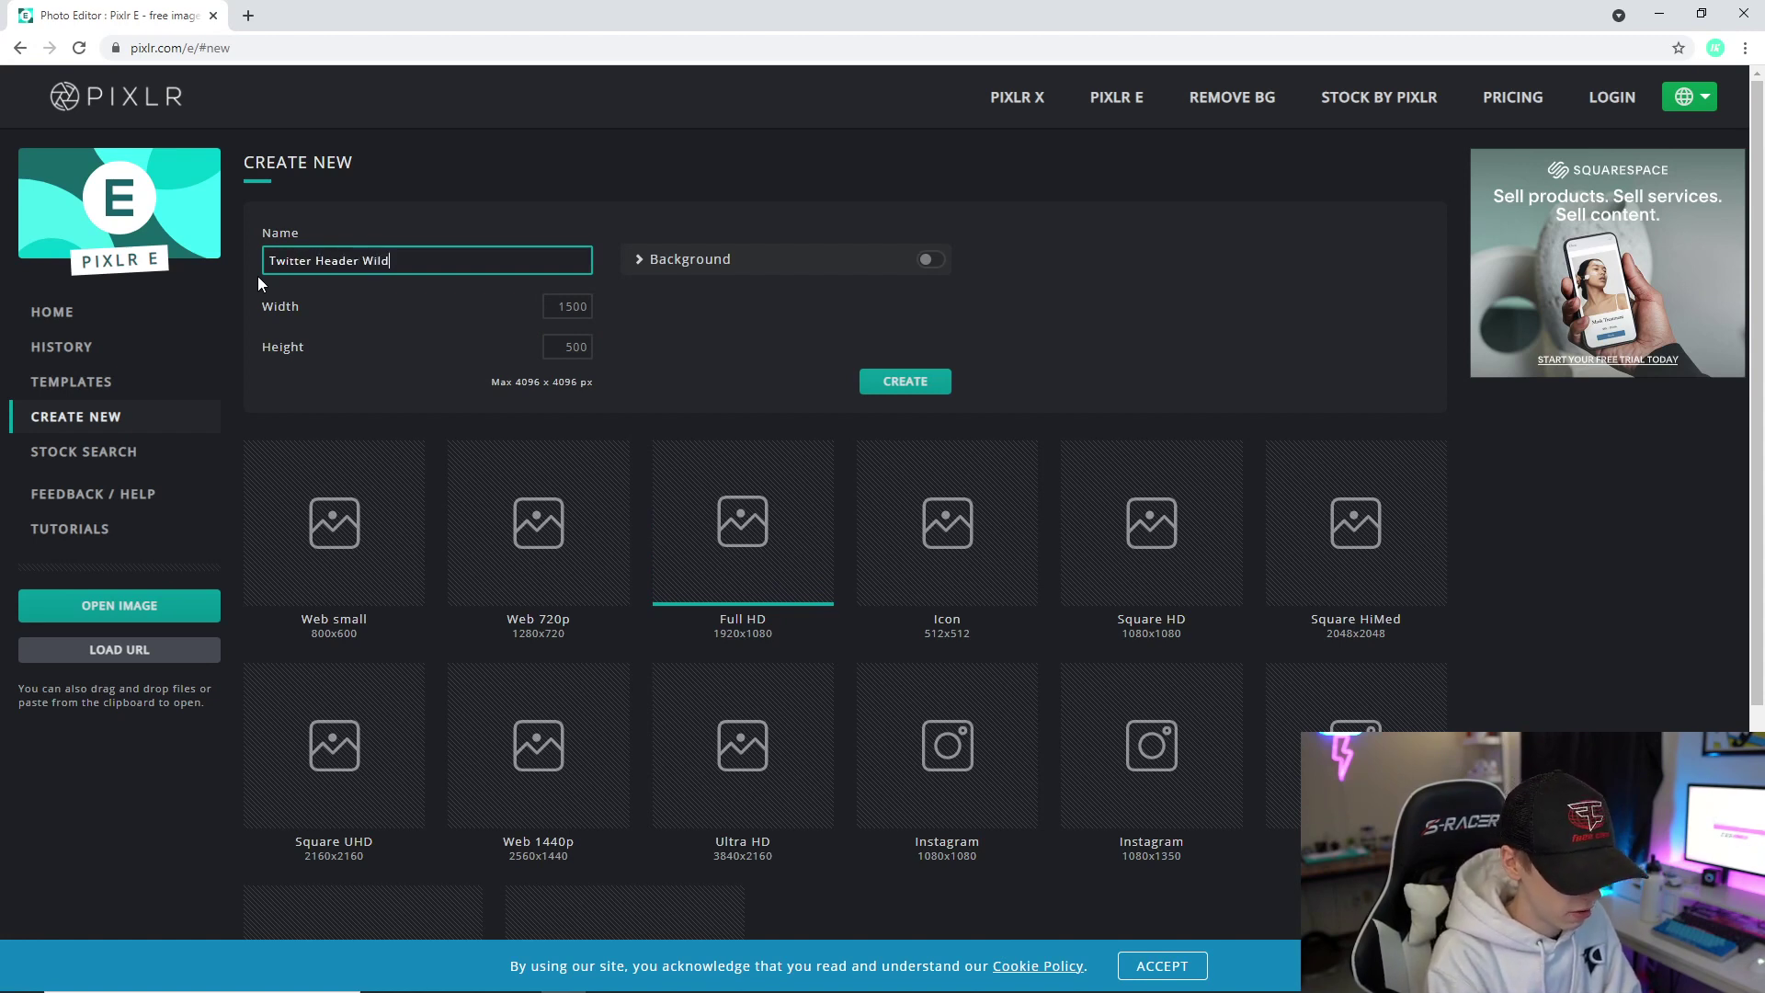
pyautogui.click(930, 382)
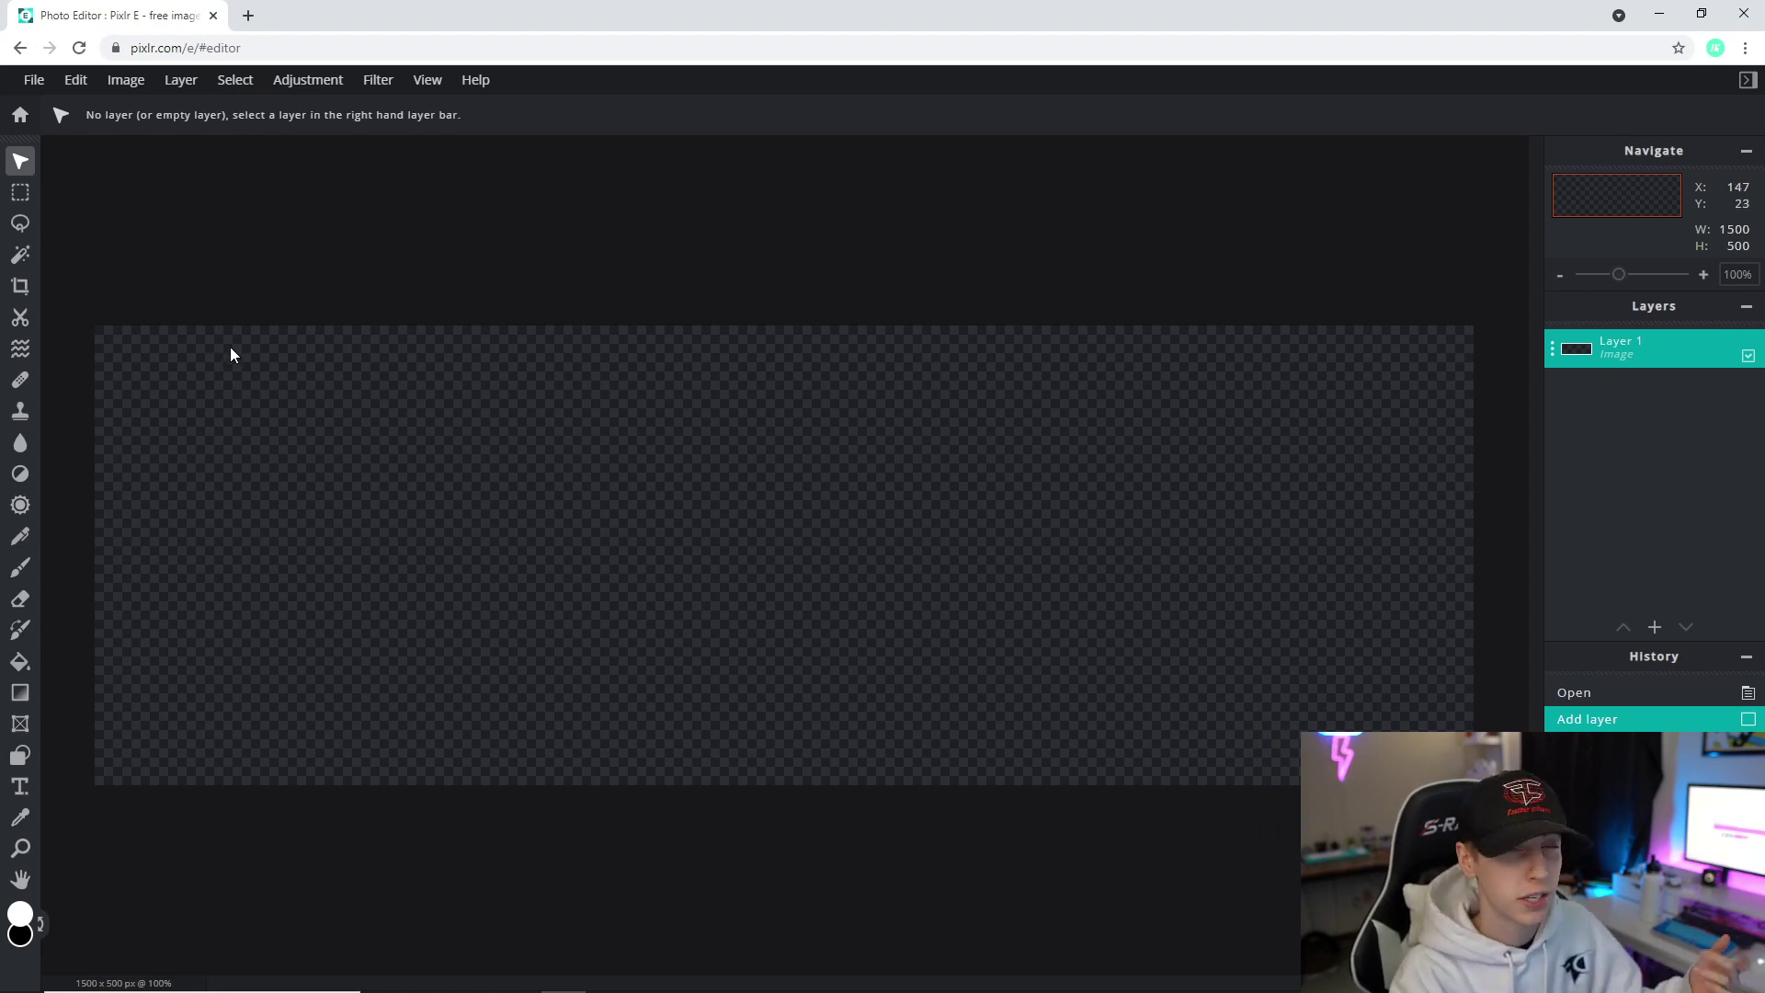
# Add the 'header temlpate yellow blue wildcat' image as a new layer.
pyautogui.click(181, 80)
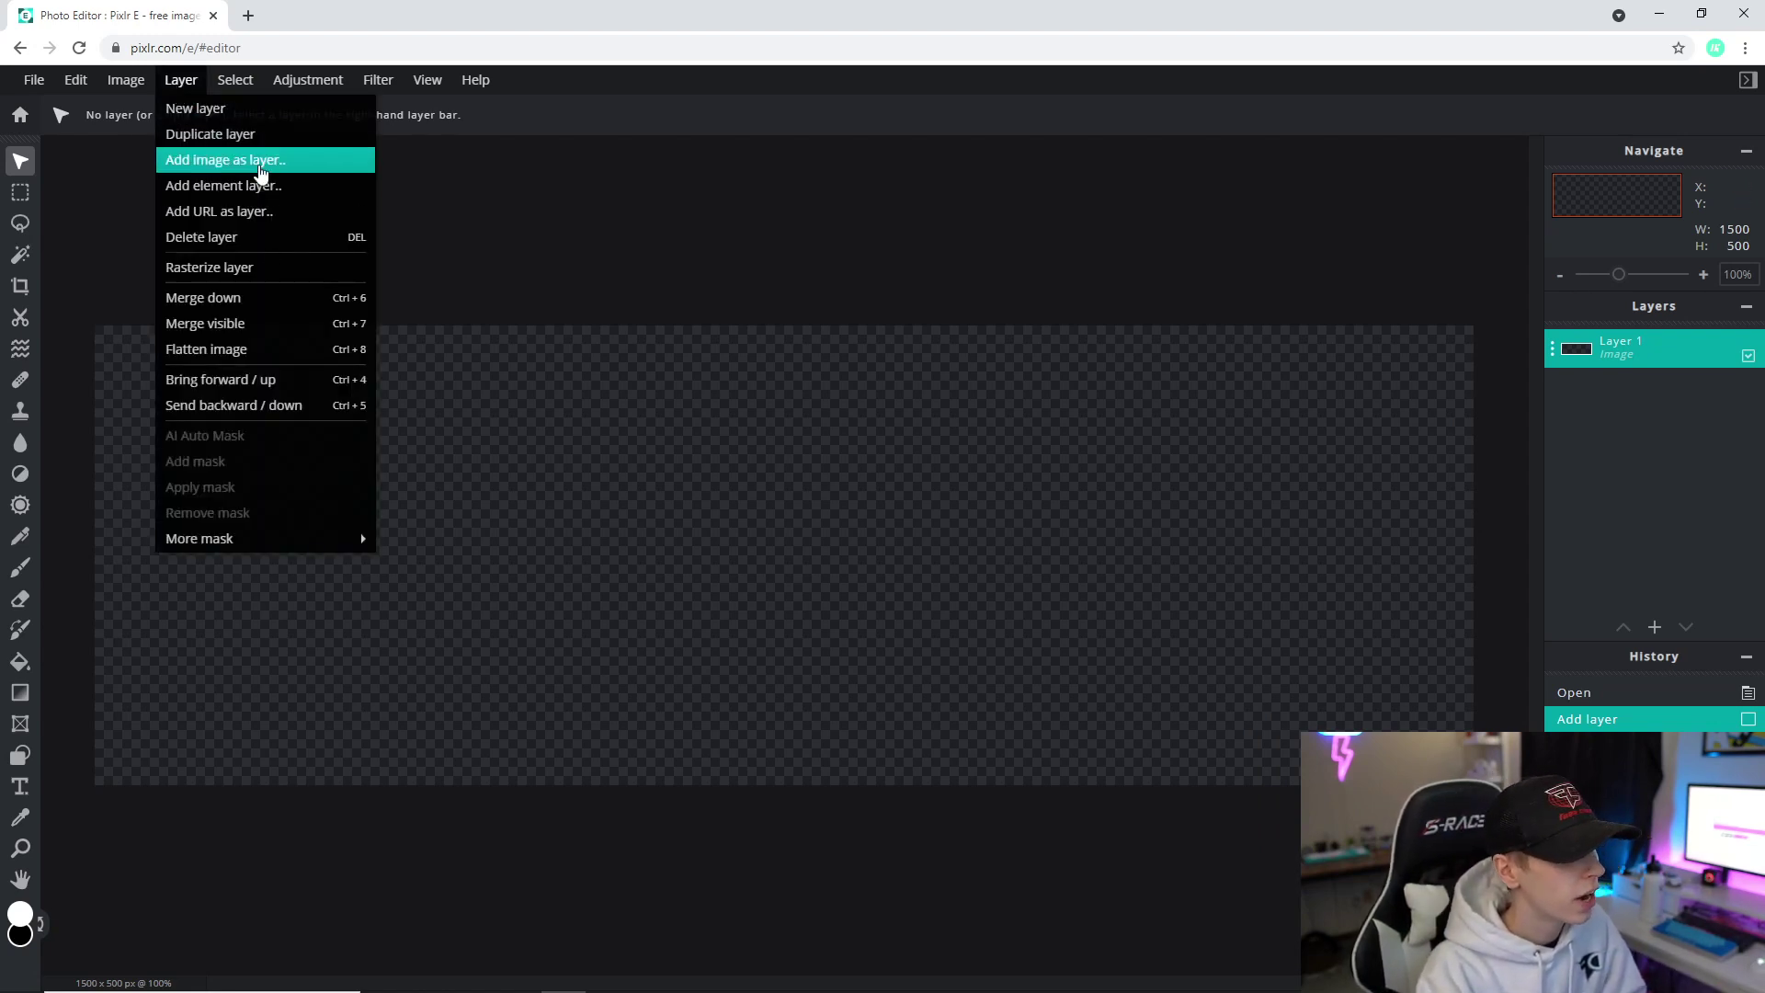
pyautogui.click(266, 157)
pyautogui.scroll(-5, 419, 306)
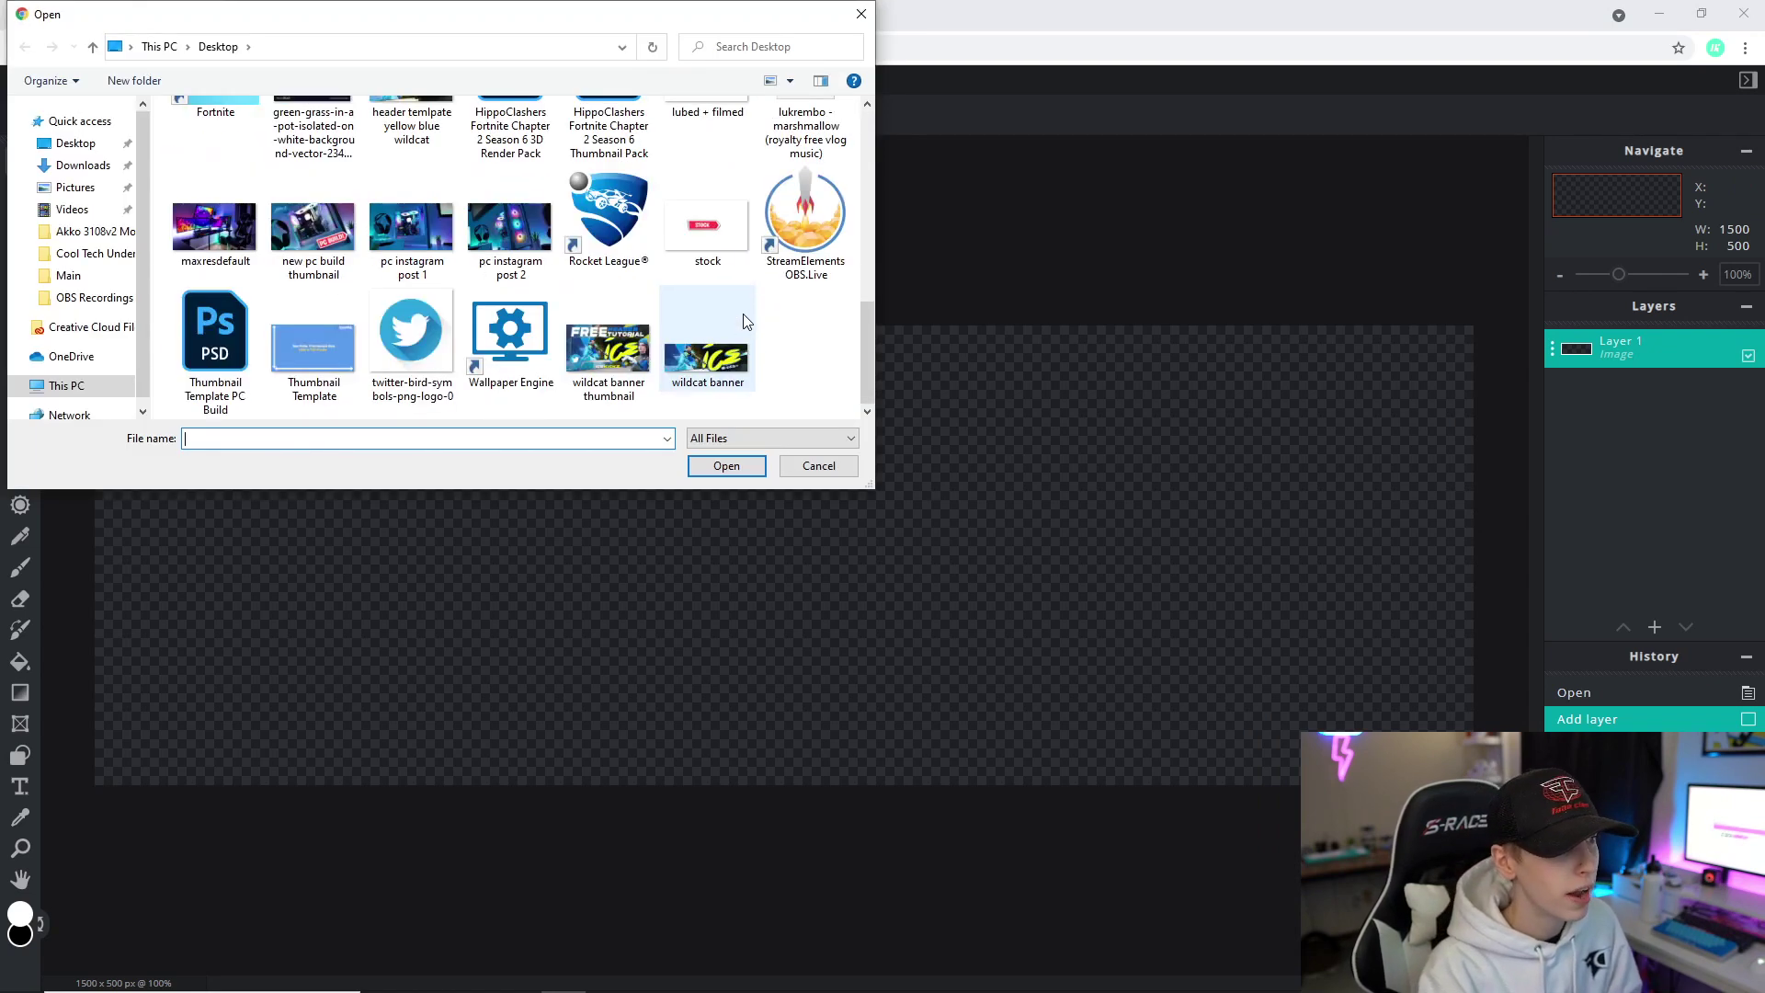
pyautogui.scroll(1, 418, 305)
pyautogui.doubleClick(418, 305)
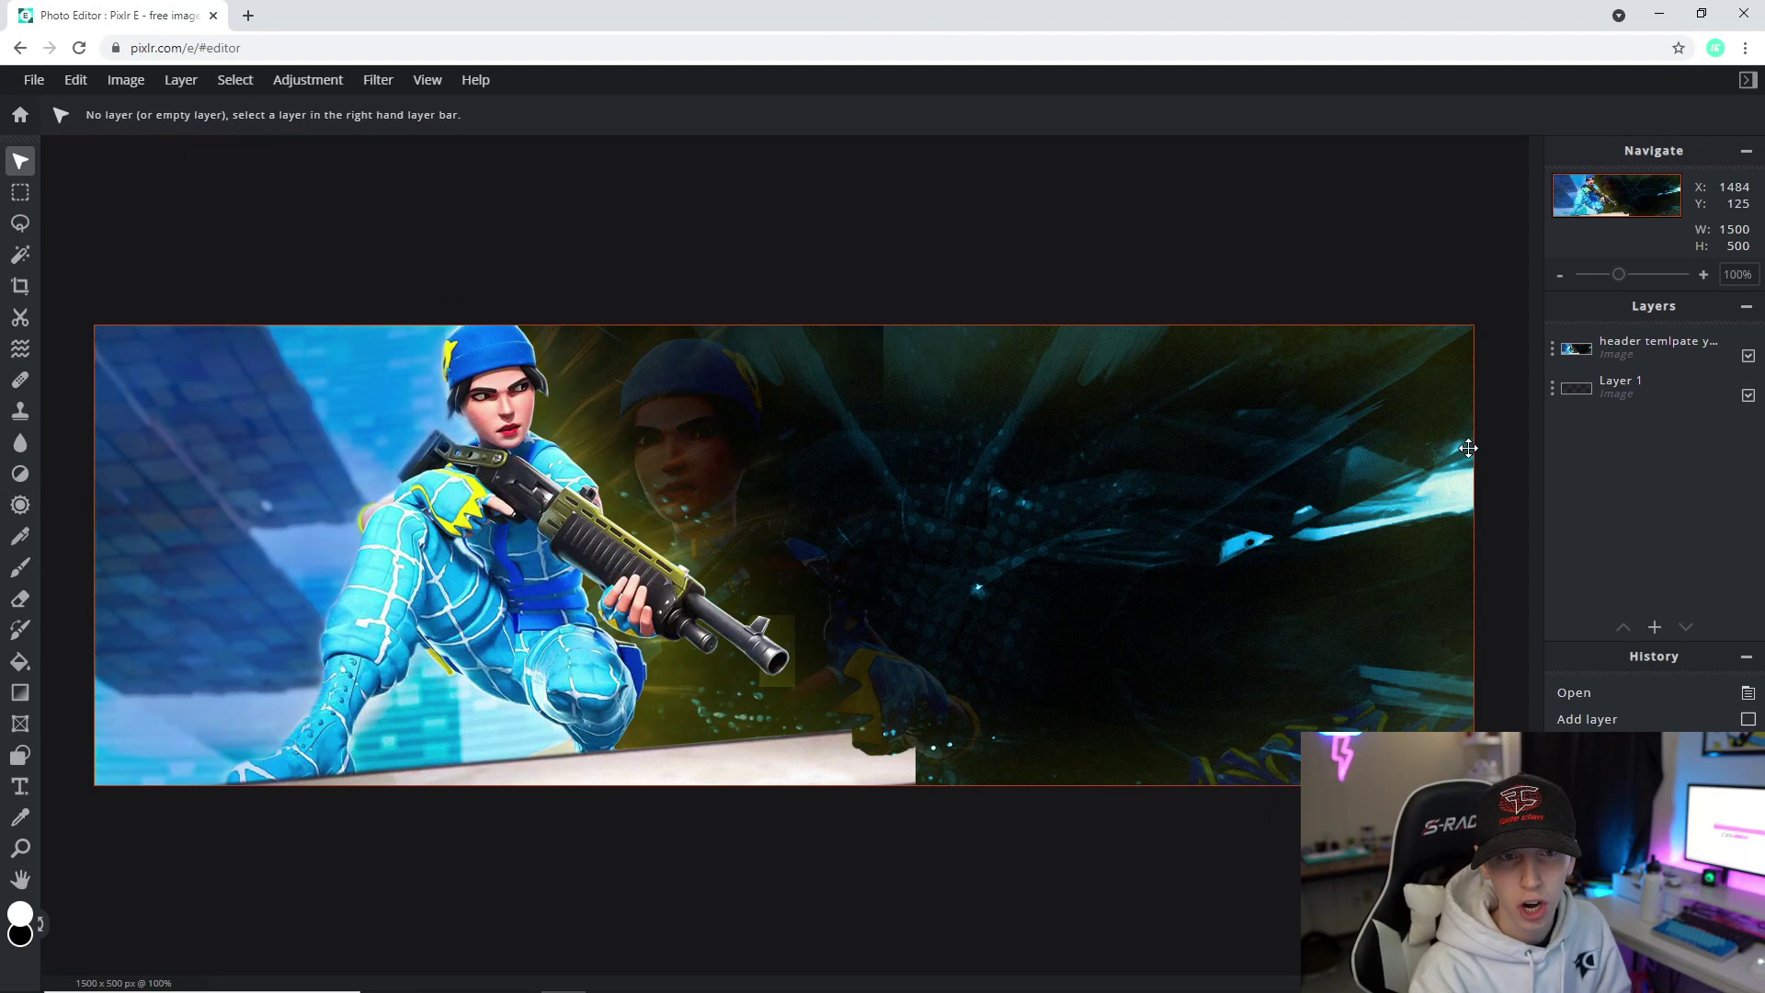
# Lock the template layer and add a placeholder text layer on the canvas.
pyautogui.click(1551, 354)
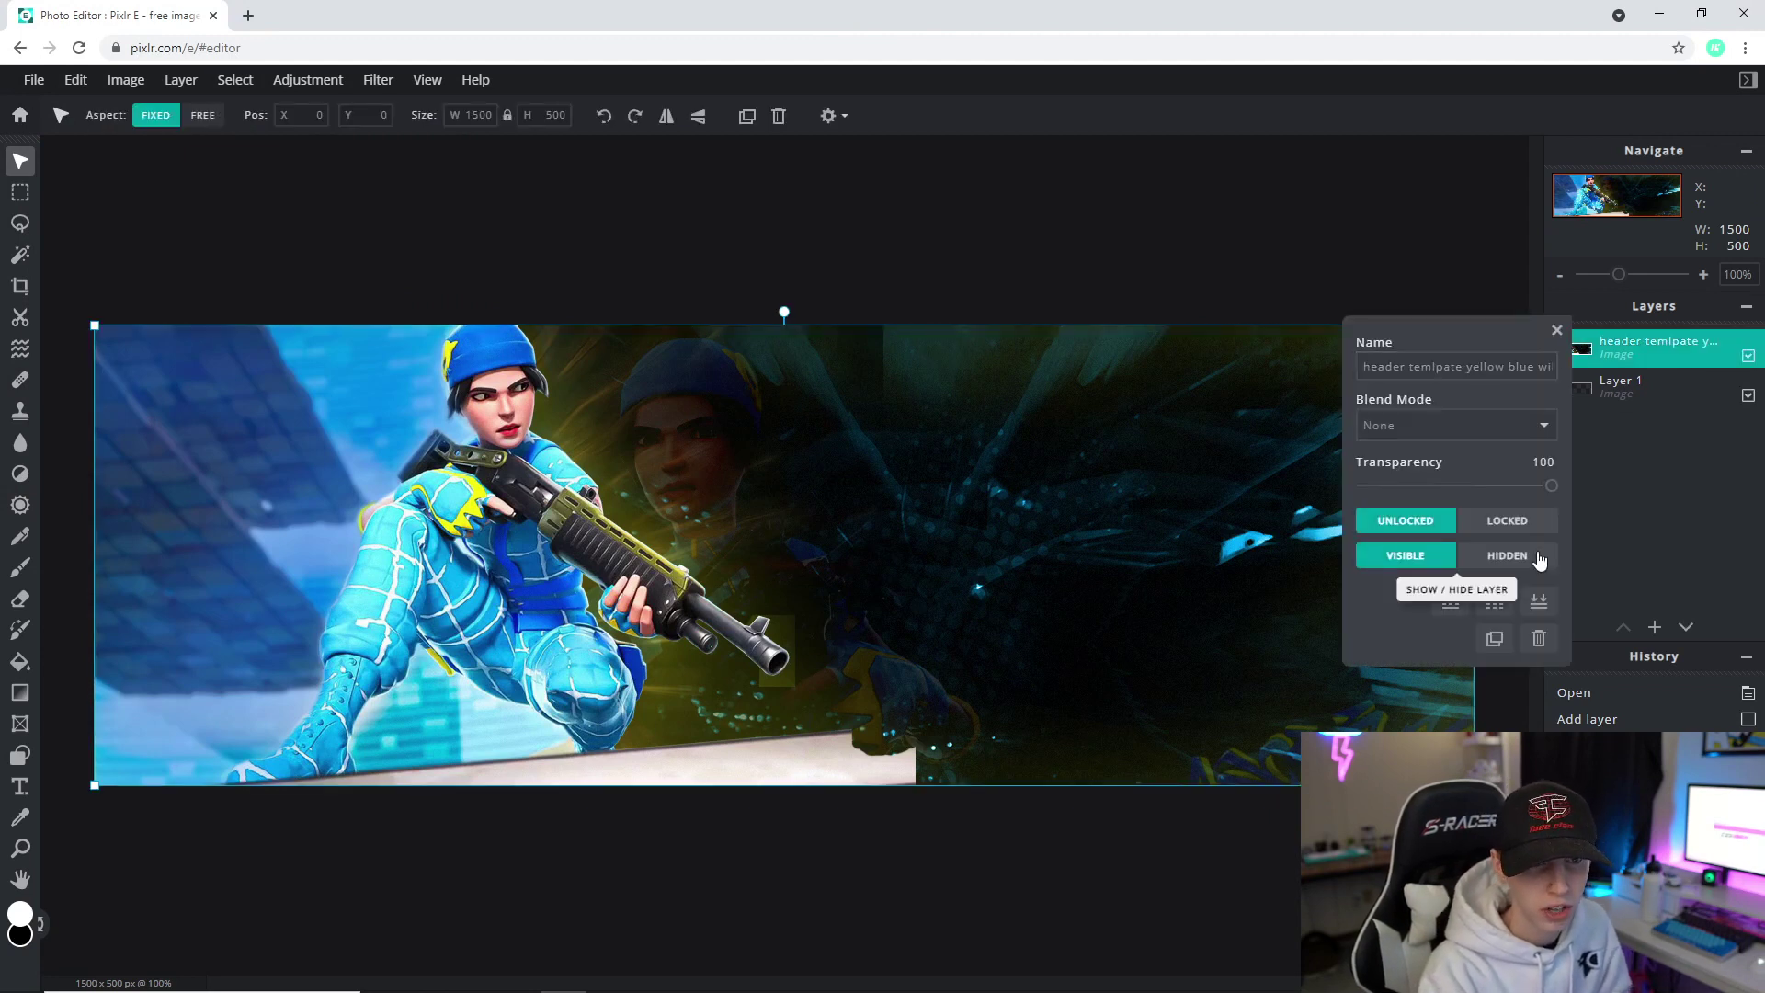
pyautogui.click(1503, 520)
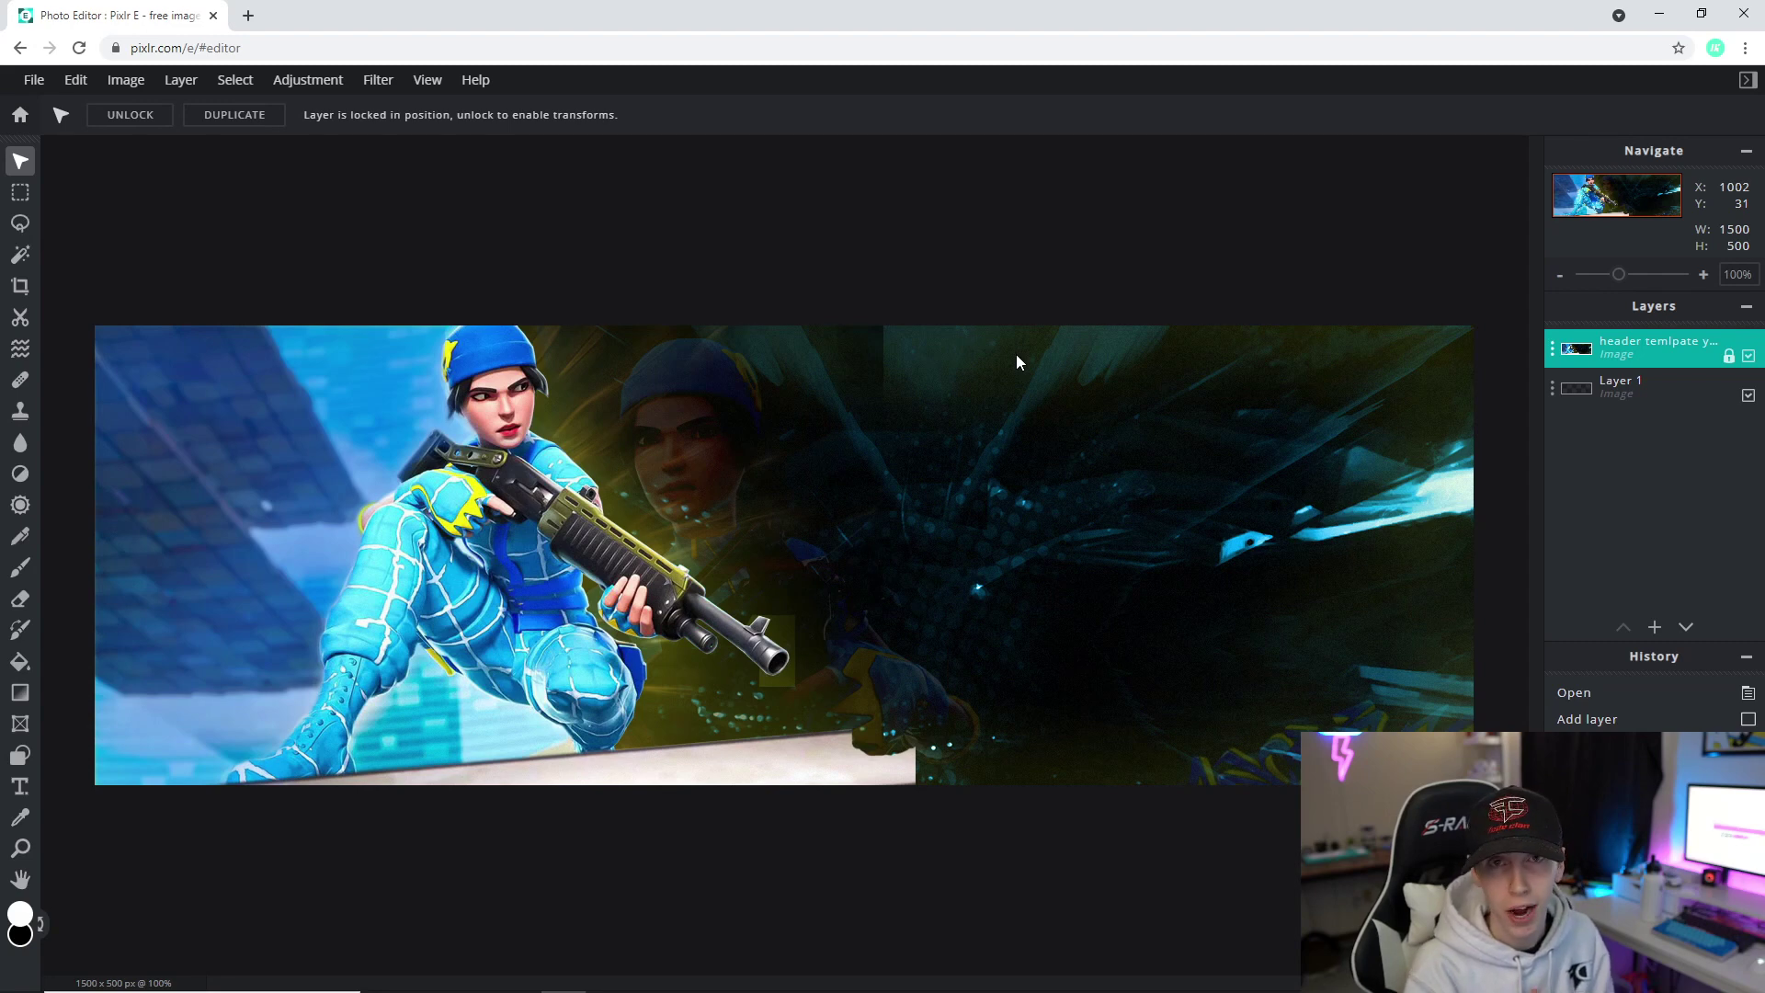
pyautogui.press('t')
pyautogui.click(715, 555)
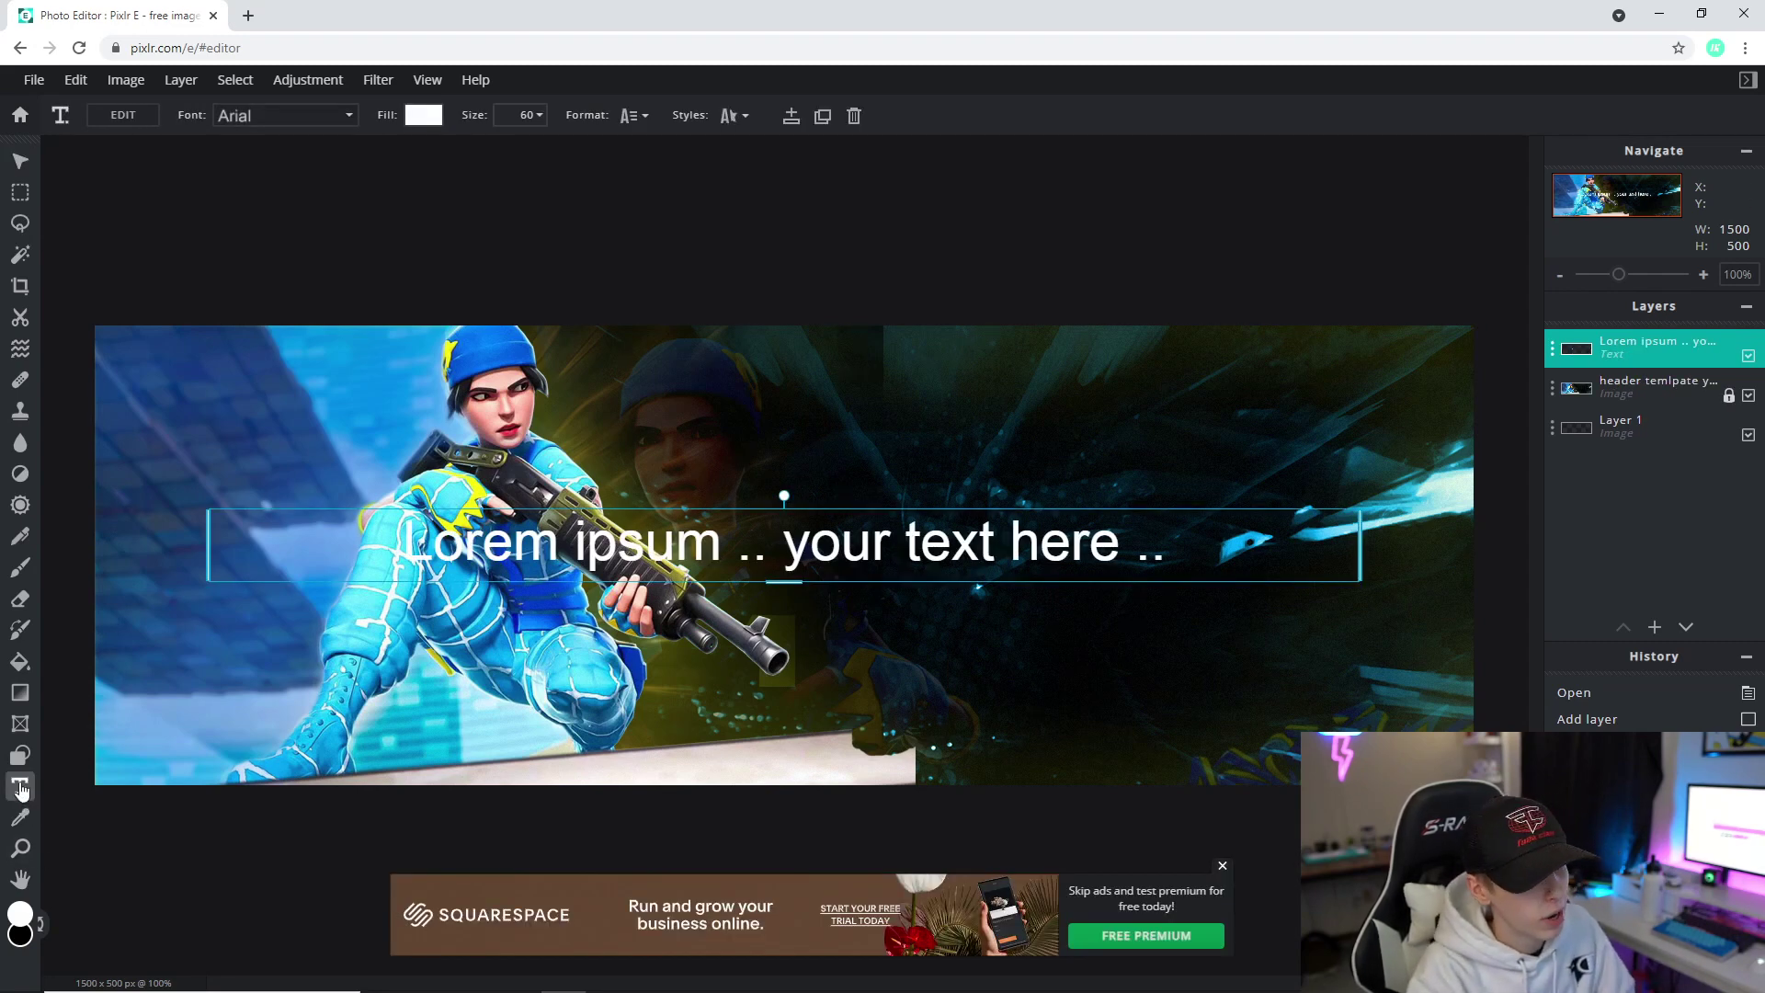
# Switch the placeholder text to the Dot Zero font and replace it with 'ice'.
pyautogui.doubleClick(876, 552)
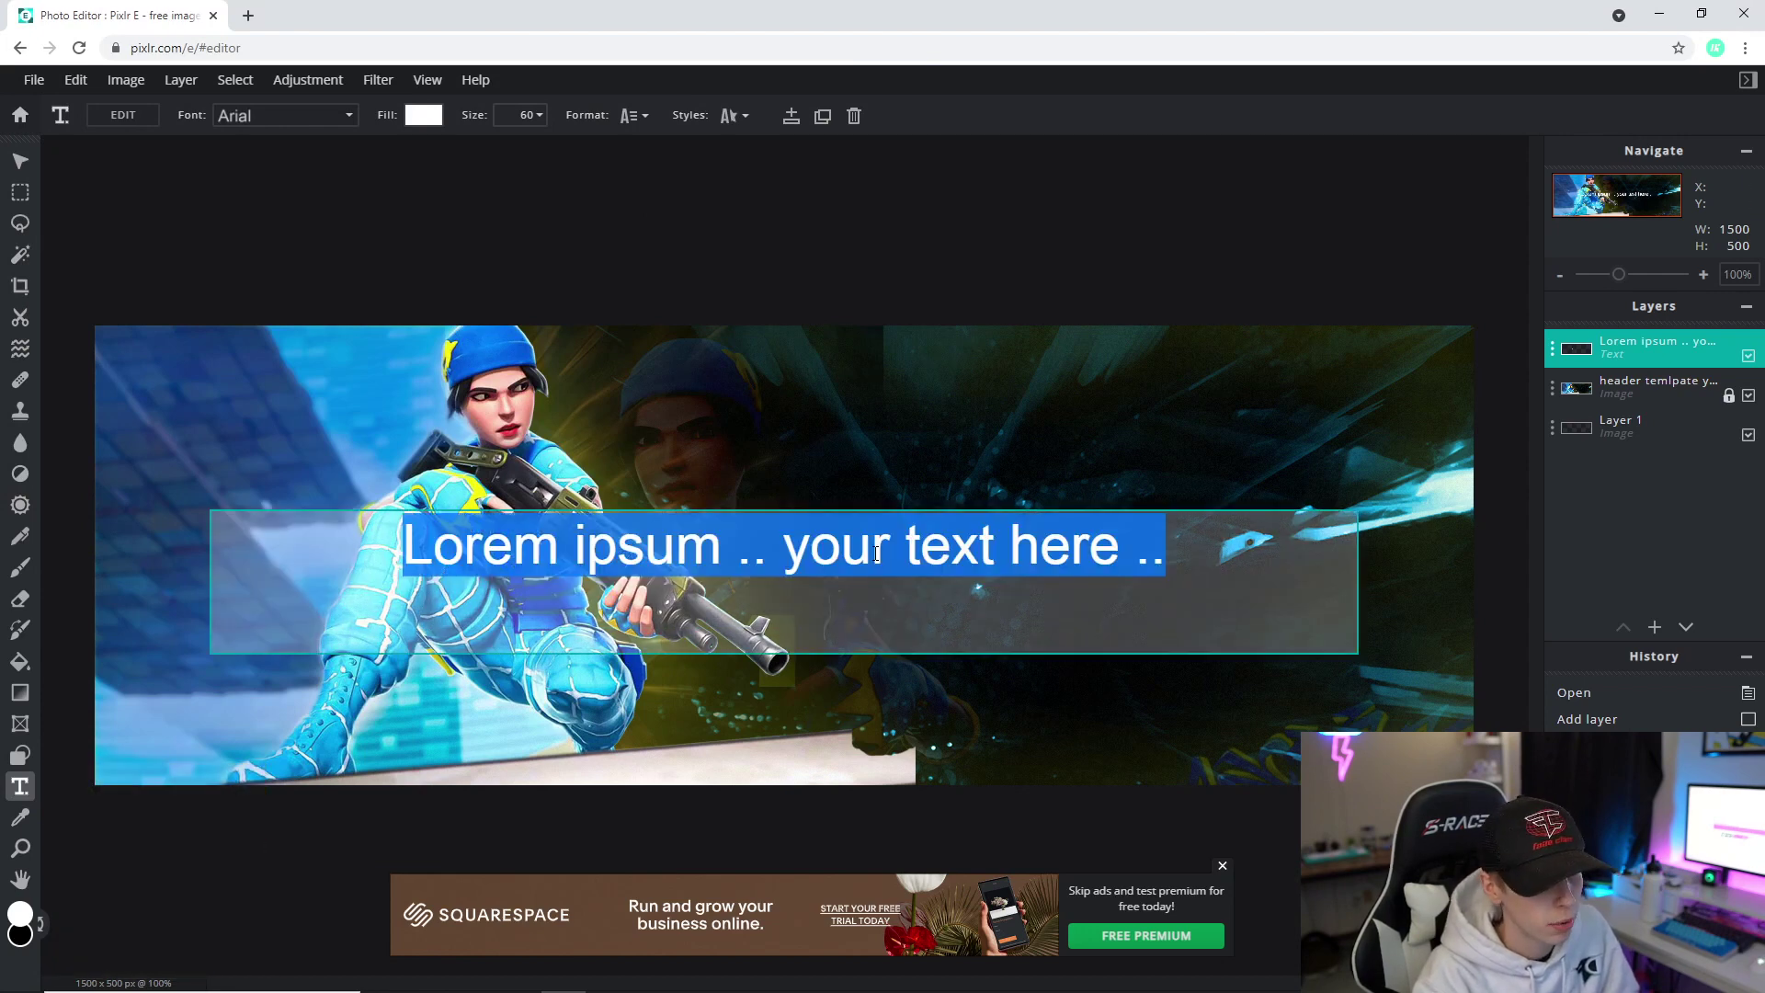
pyautogui.click(276, 114)
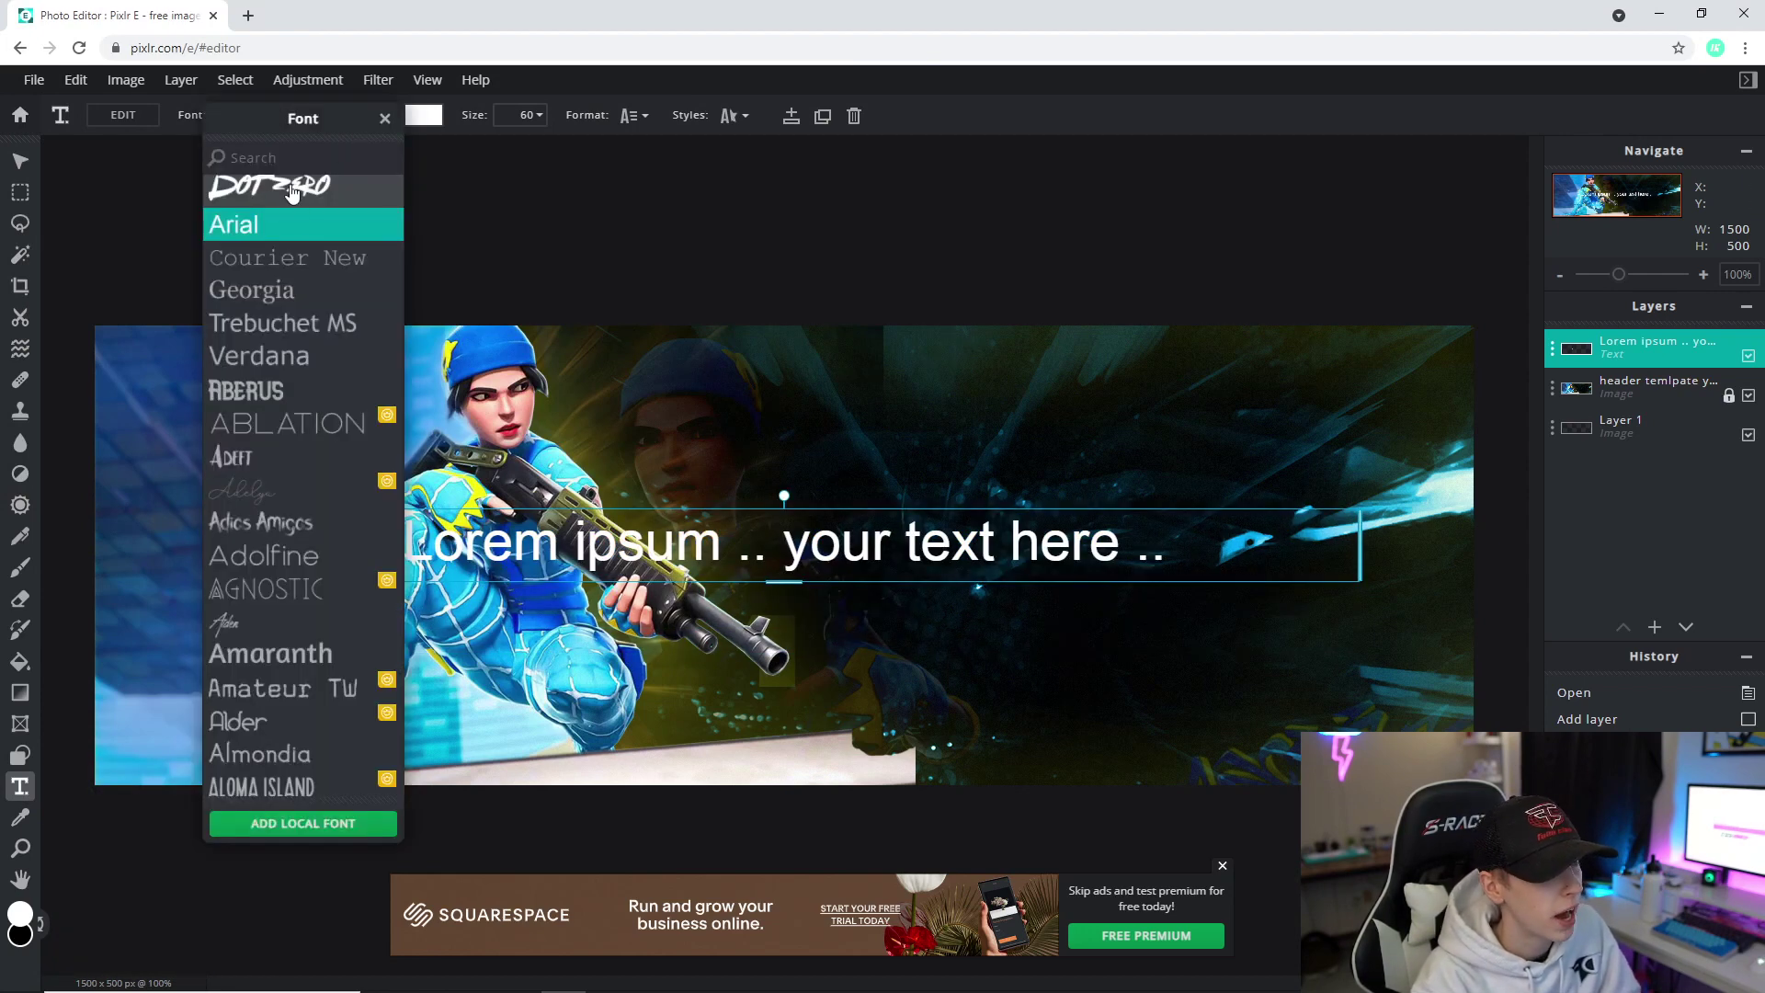
pyautogui.click(298, 192)
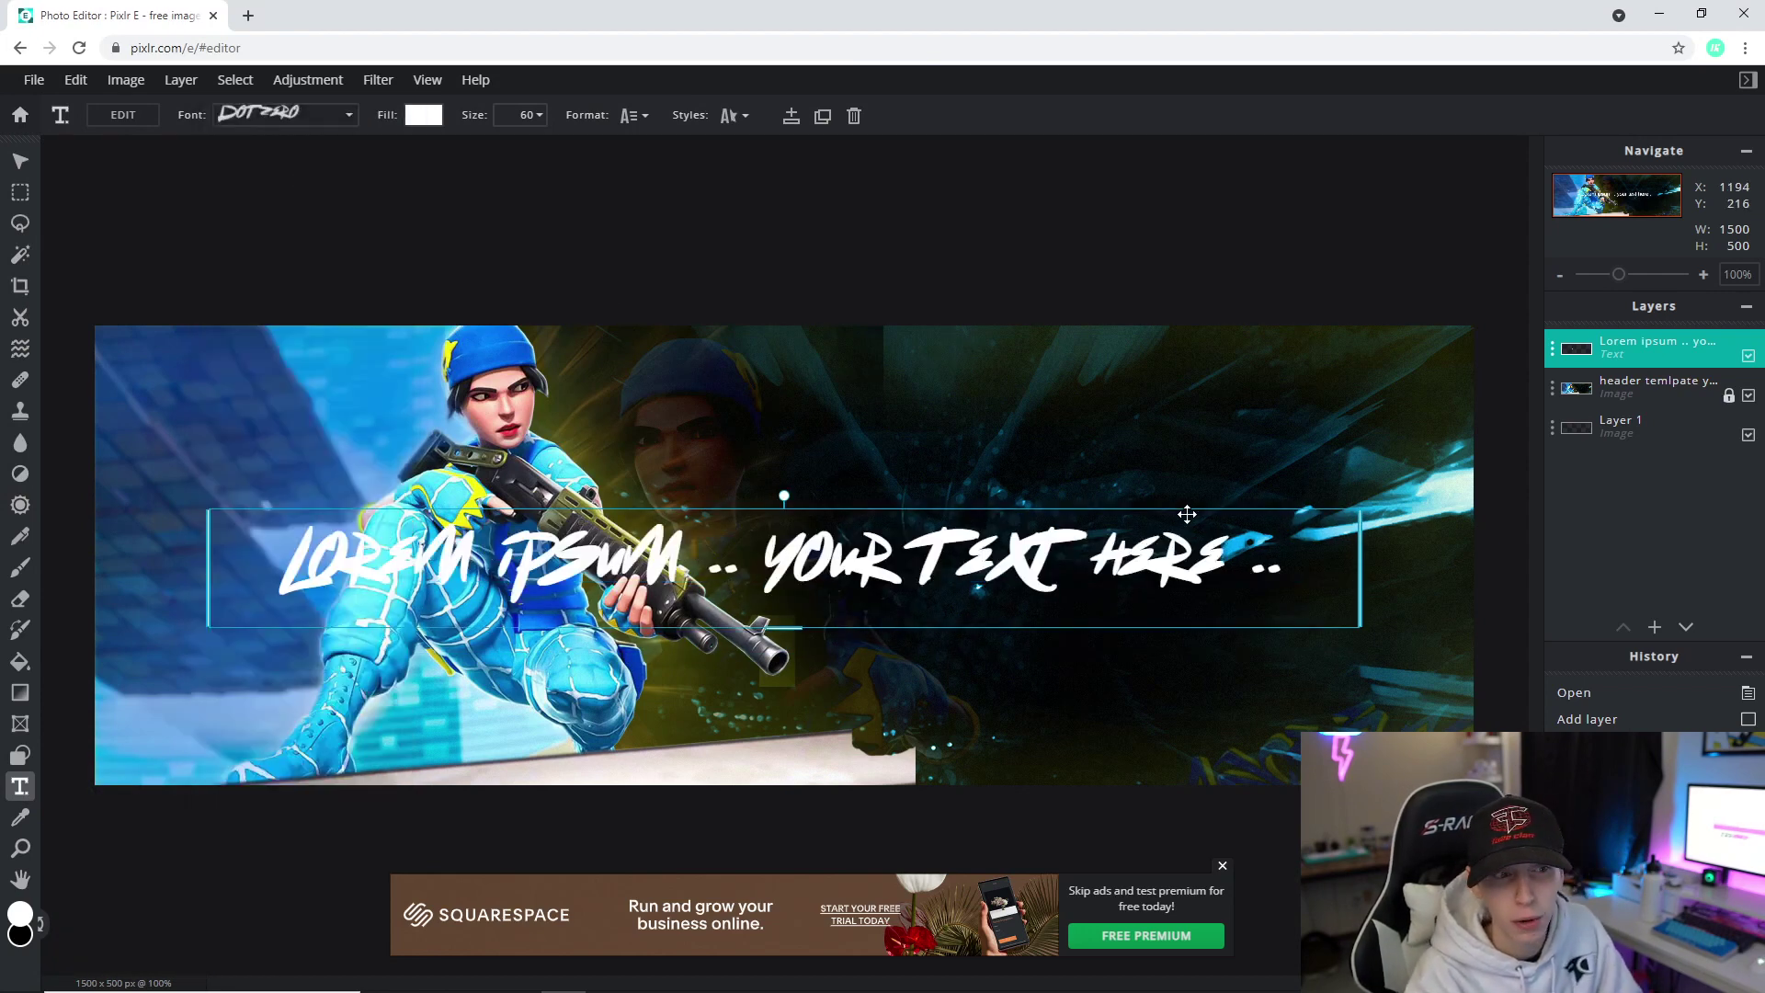
pyautogui.doubleClick(1254, 567)
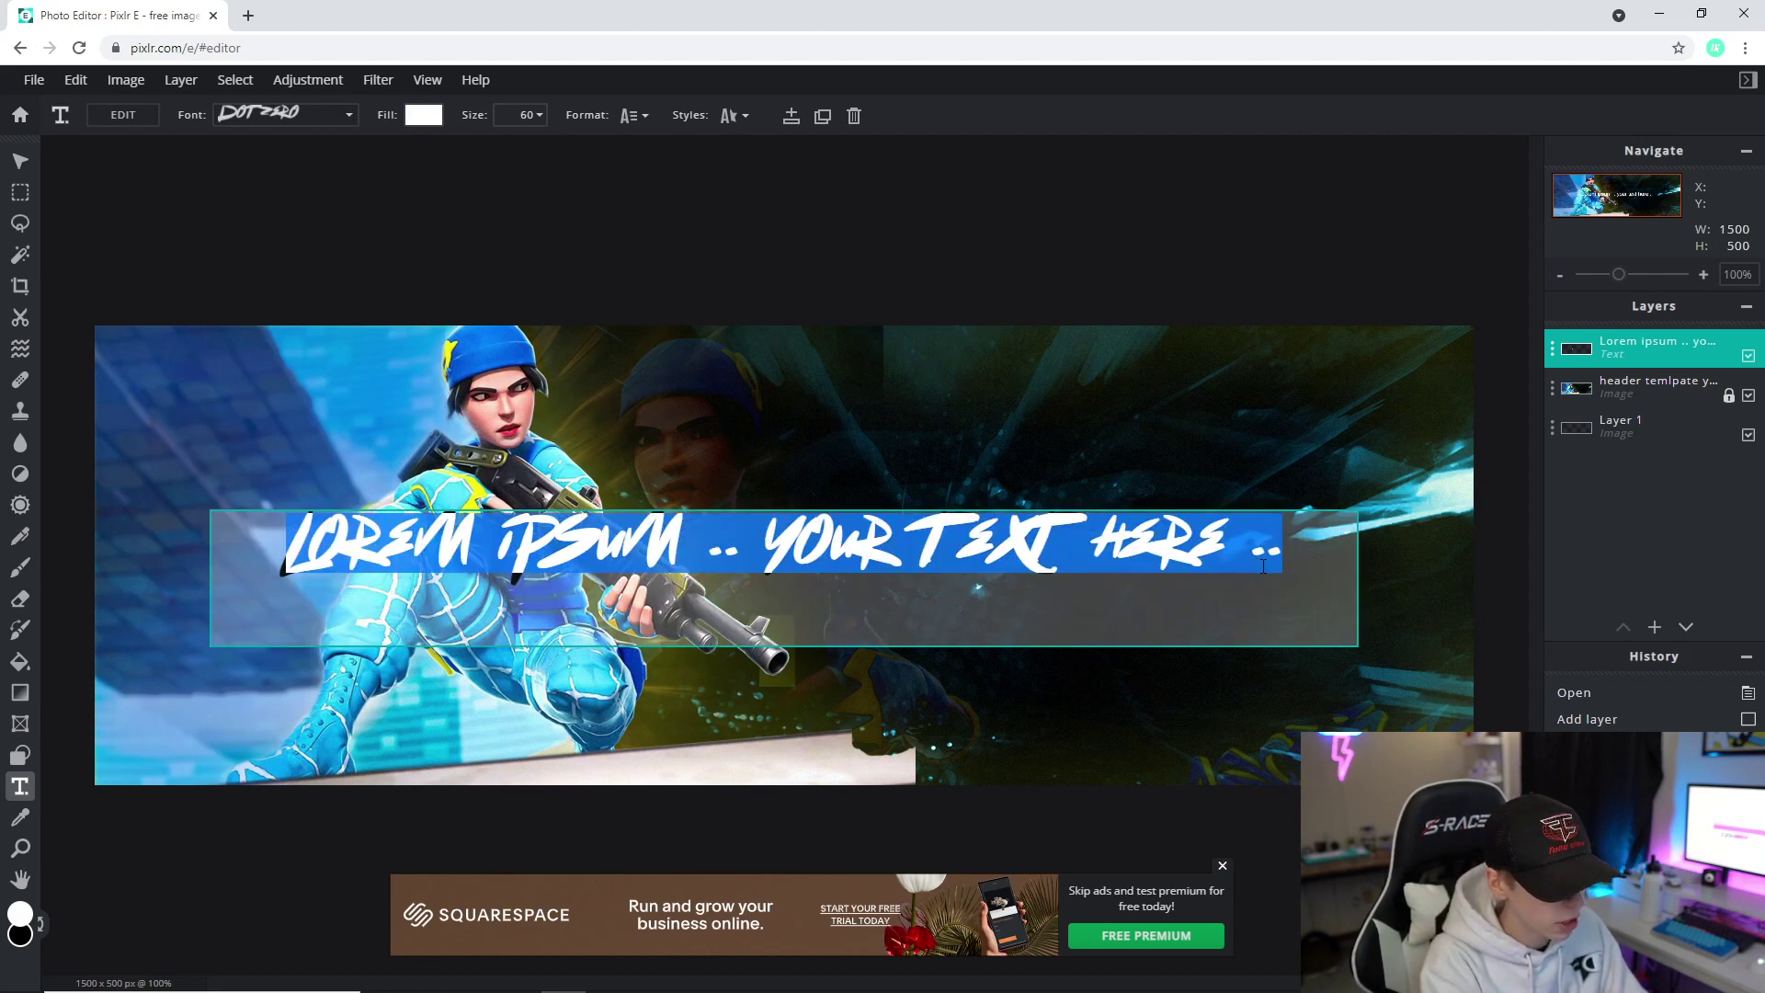
pyautogui.press('BackSpace')
pyautogui.write('ice')
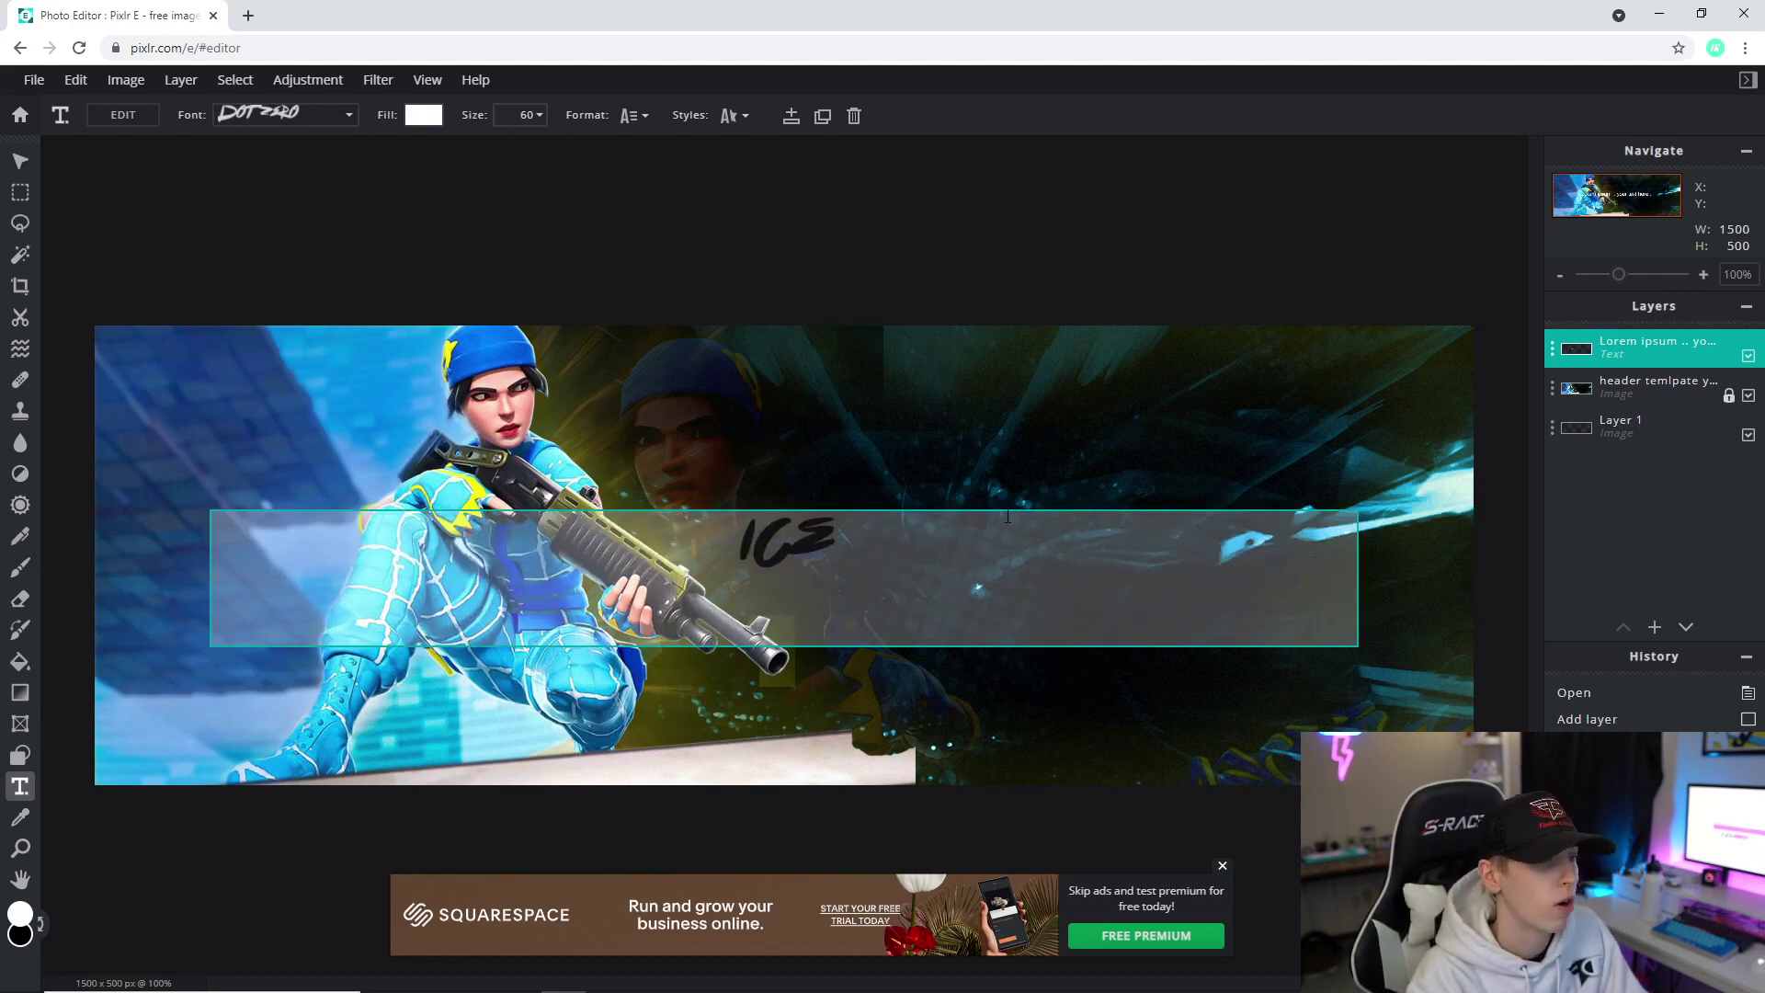
pyautogui.click(424, 115)
pyautogui.click(552, 145)
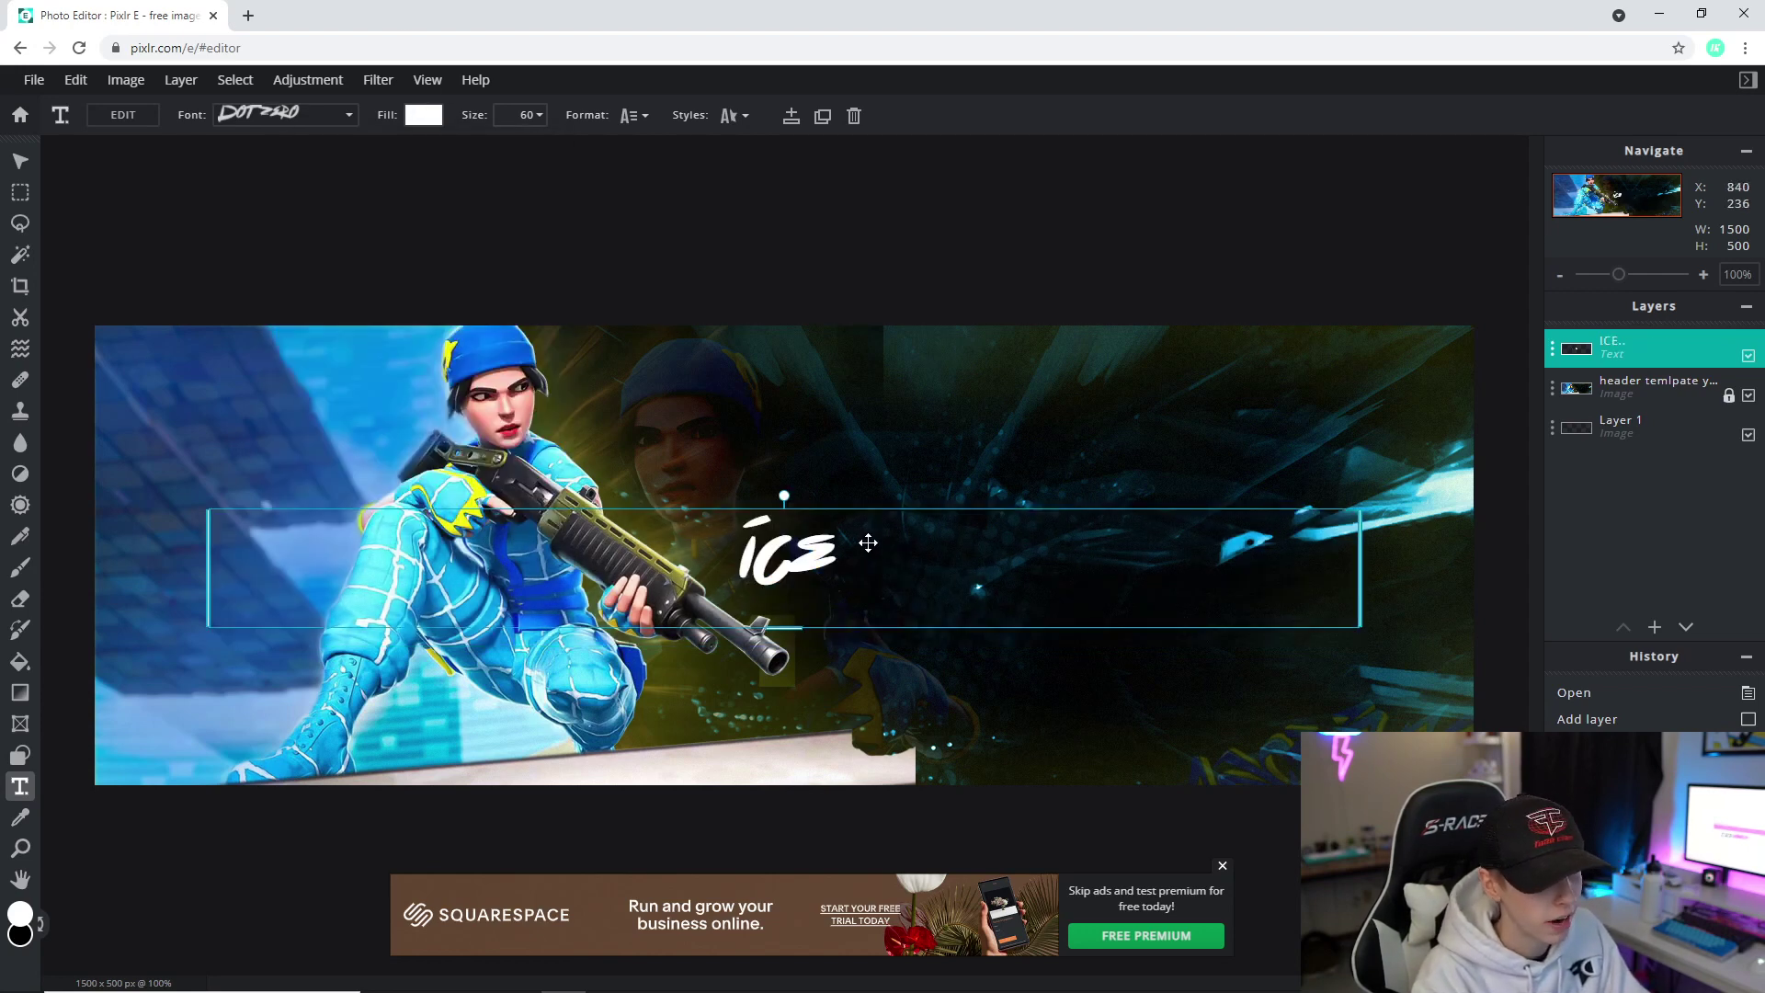
# Colour the ICE text yellow (#F8F907) by sampling it from the header image.
pyautogui.moveTo(800, 548); pyautogui.dragTo(1015, 605)
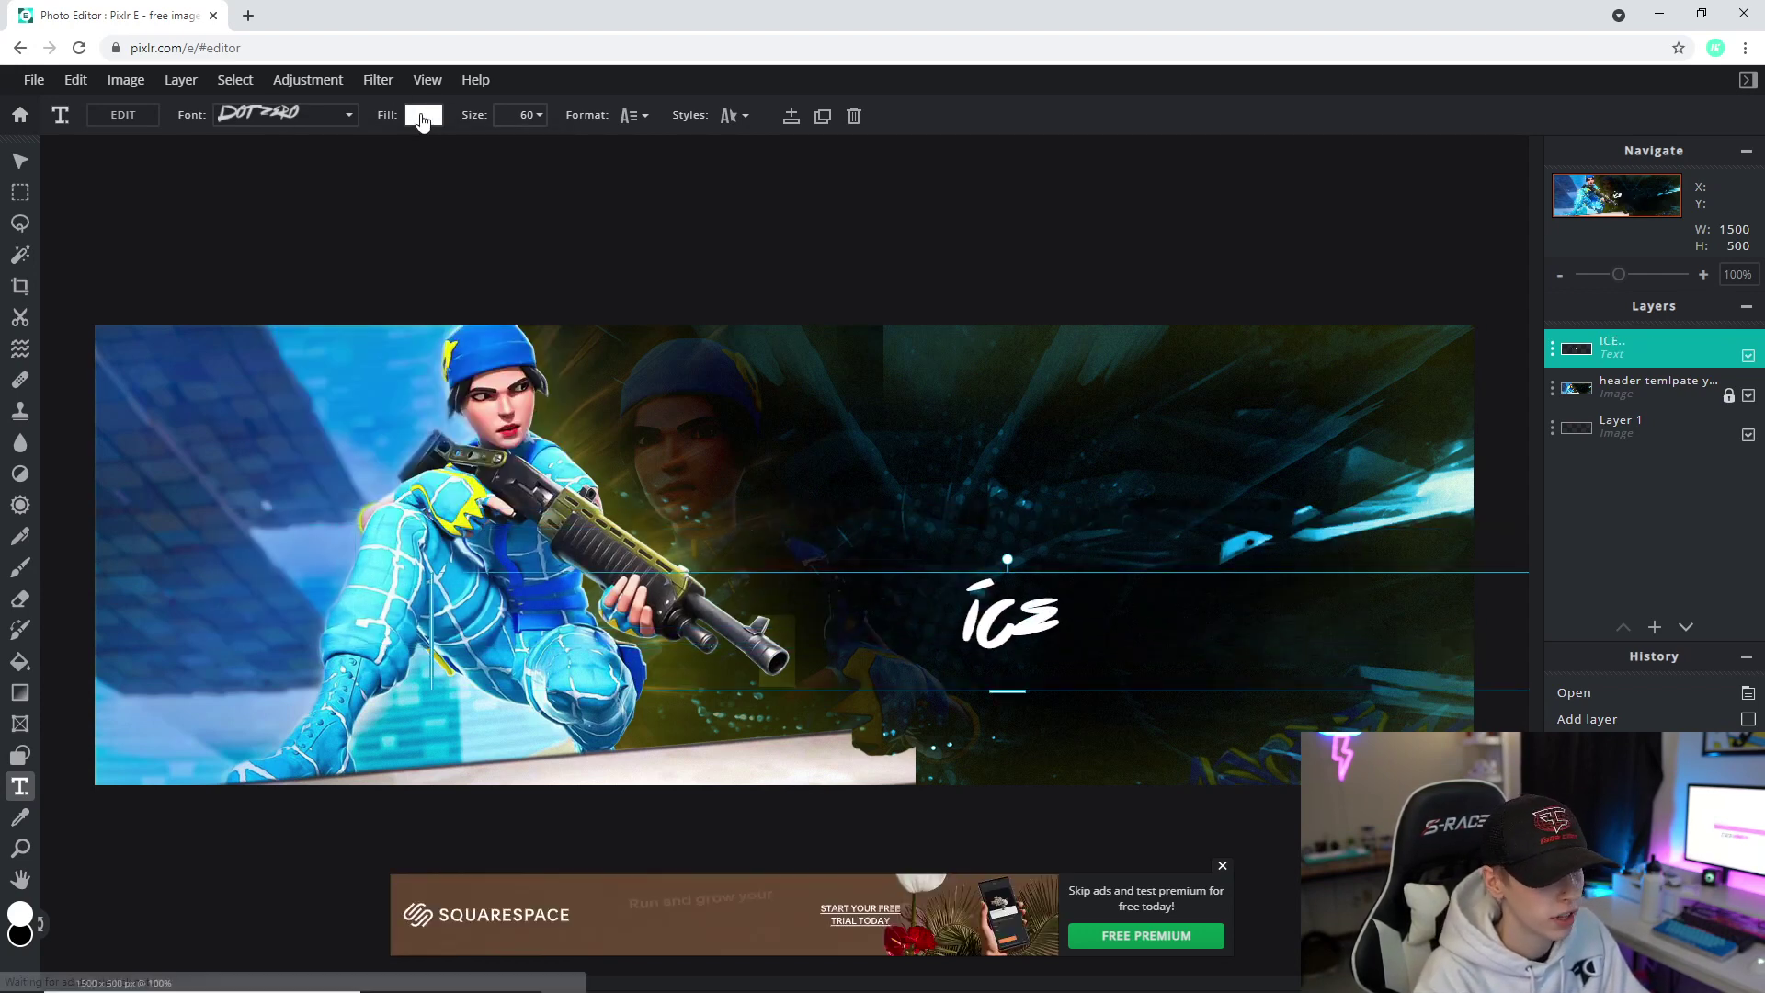
pyautogui.click(422, 116)
pyautogui.moveTo(466, 151); pyautogui.dragTo(210, 215)
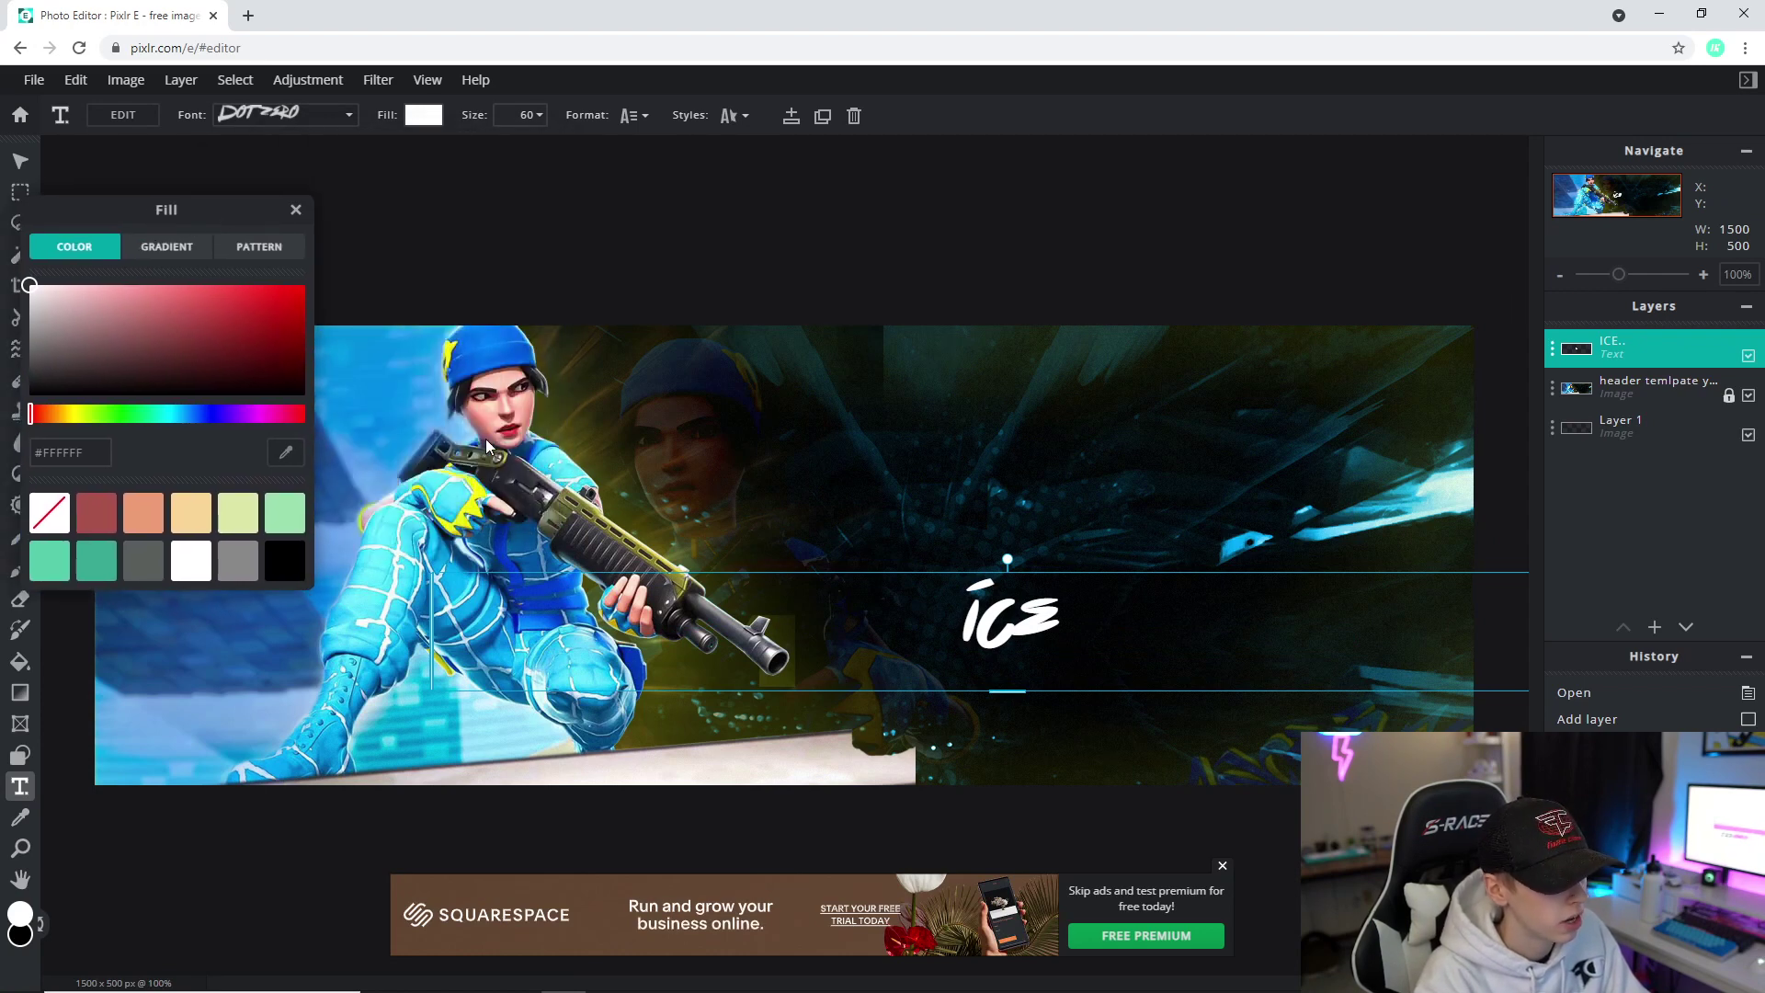
pyautogui.click(286, 451)
pyautogui.click(474, 511)
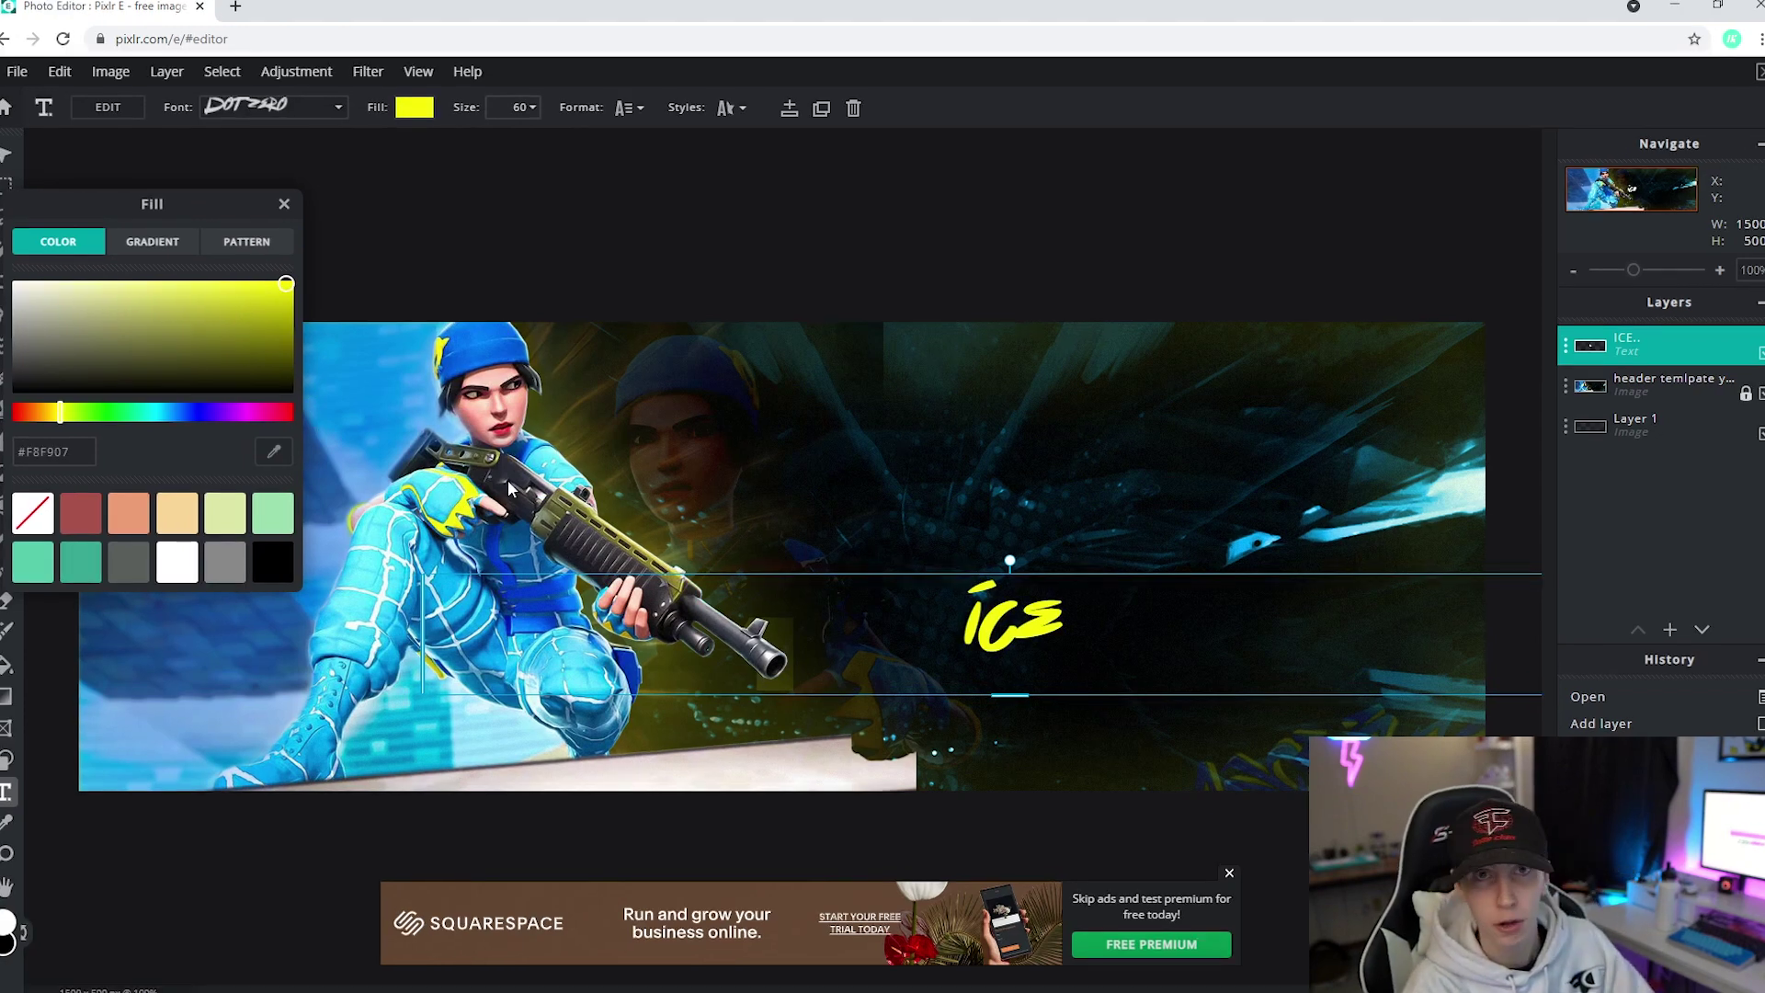
pyautogui.click(1020, 642)
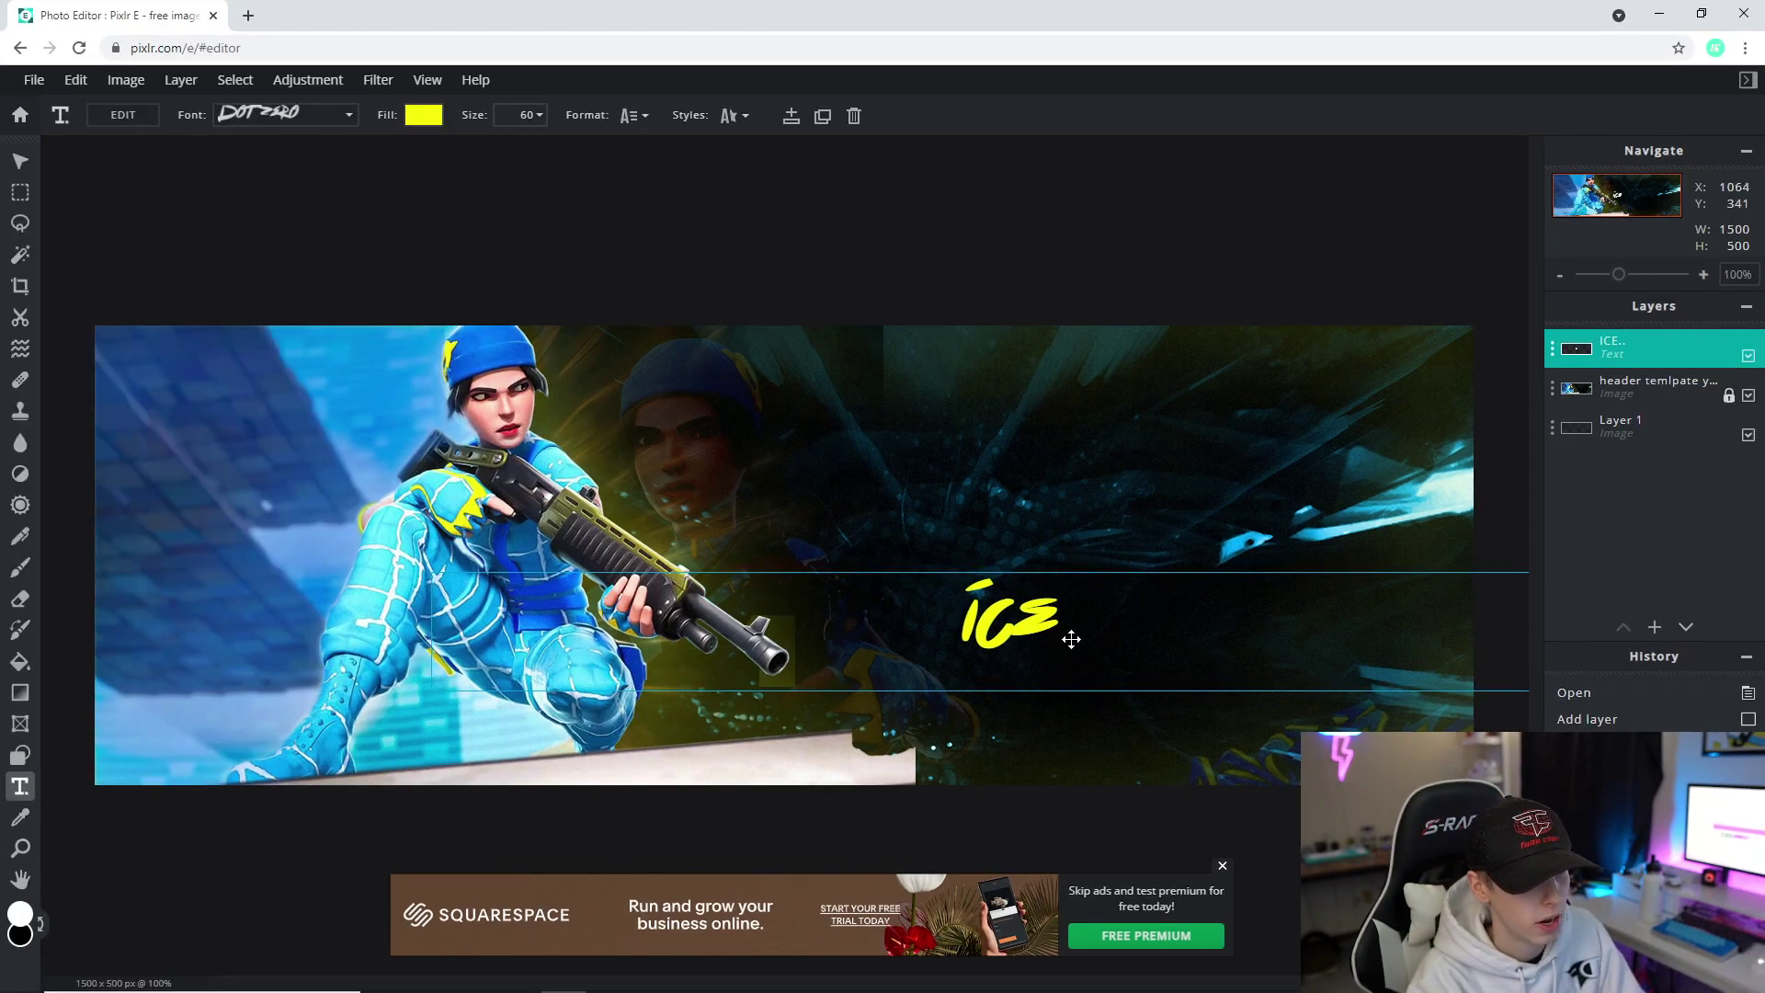
# Move the ICE text up-left and enlarge it to size 400.
pyautogui.moveTo(1071, 639); pyautogui.dragTo(1038, 538)
pyautogui.click(525, 115)
pyautogui.moveTo(405, 150); pyautogui.dragTo(456, 147)
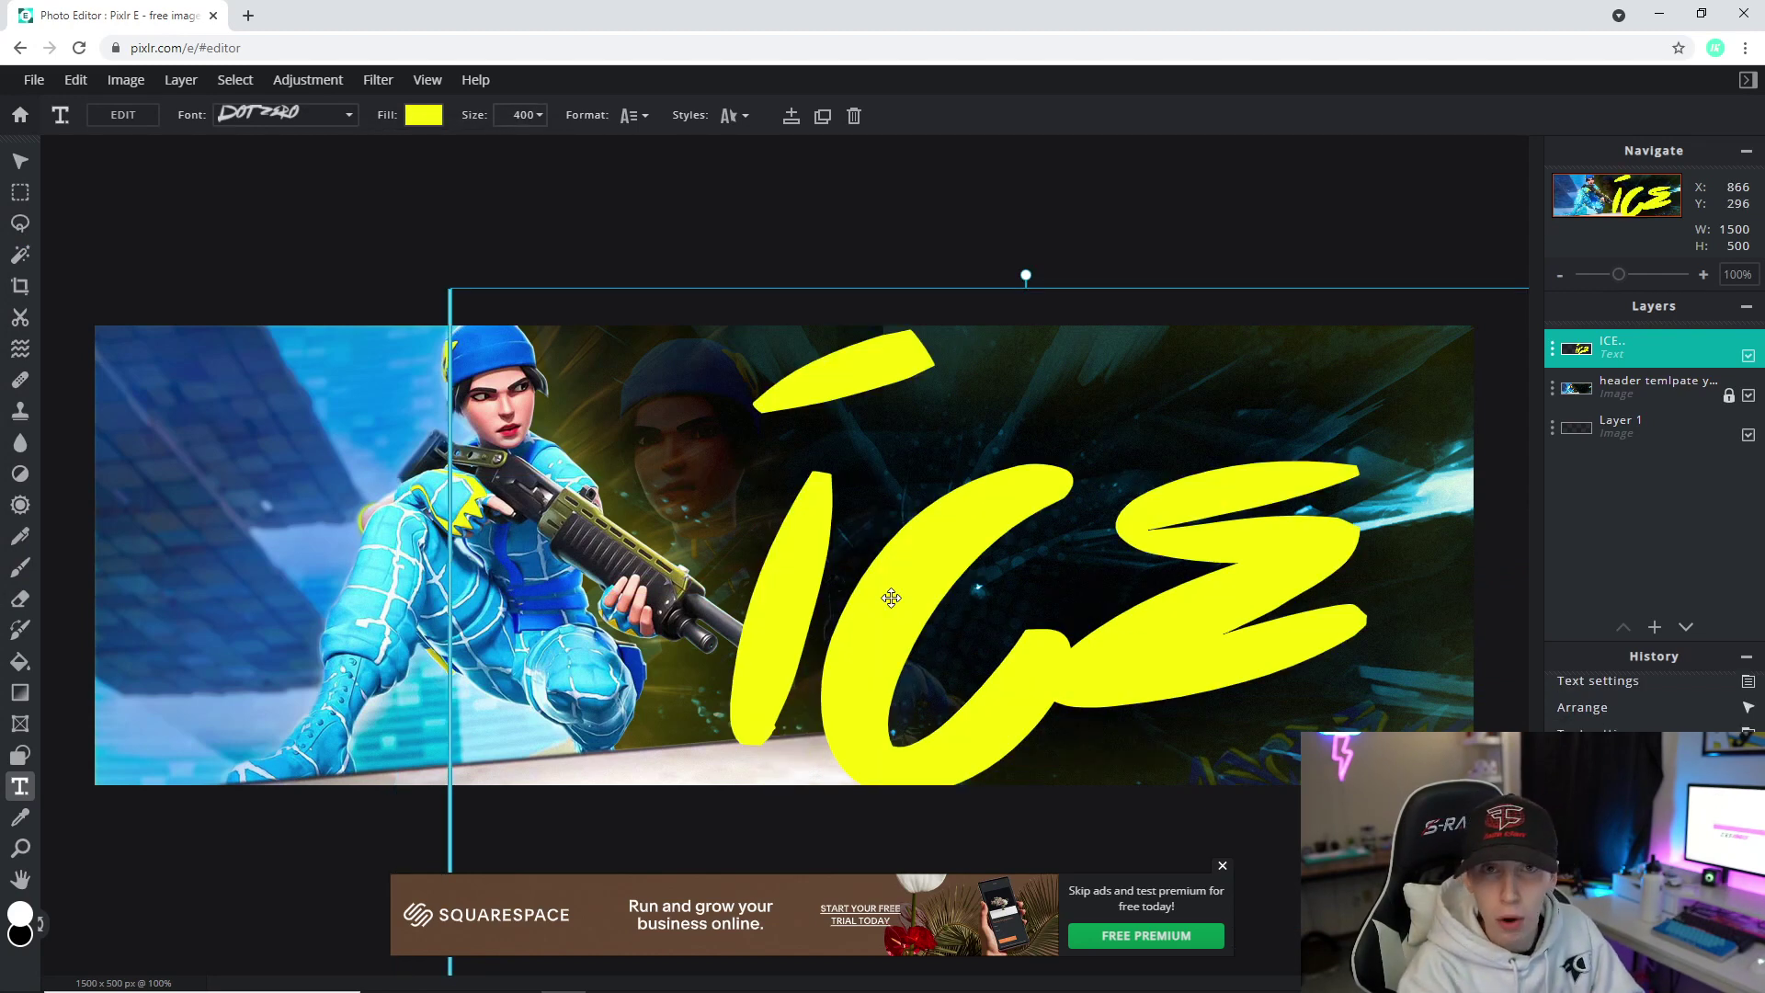
pyautogui.click(1553, 349)
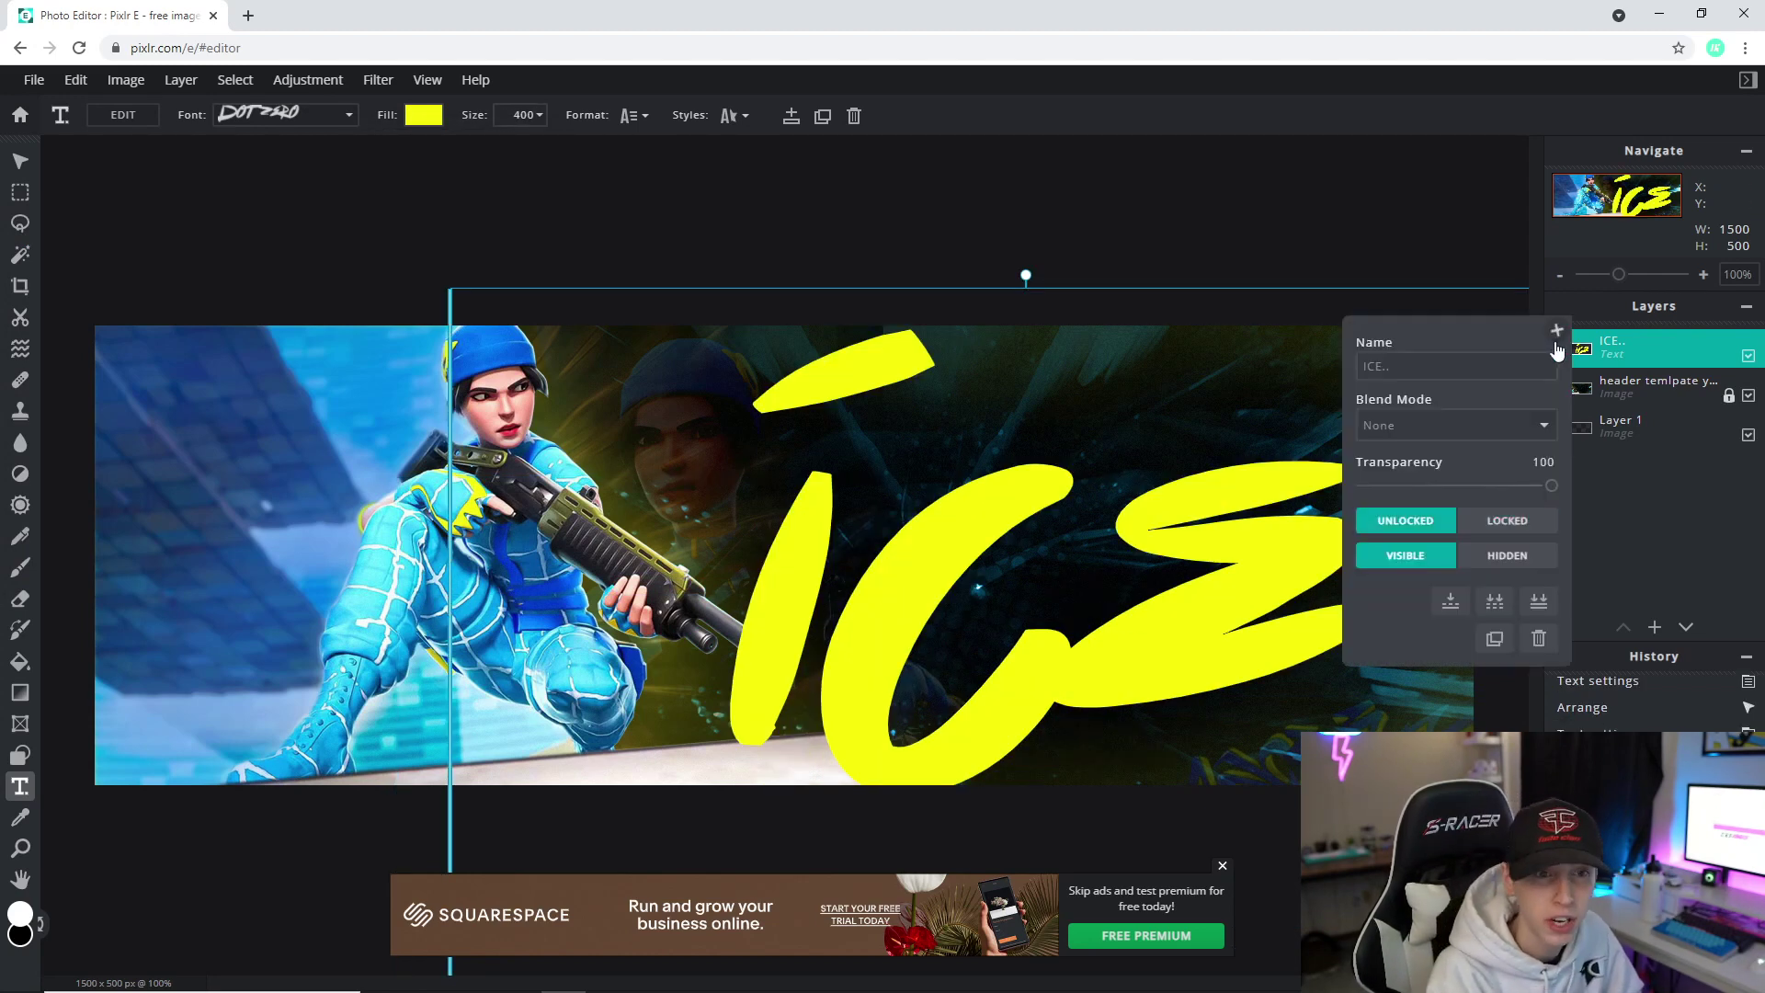
# Duplicate the ICE text layer, shift it slightly left and colour the copy blue (#073FF9).
pyautogui.click(1494, 638)
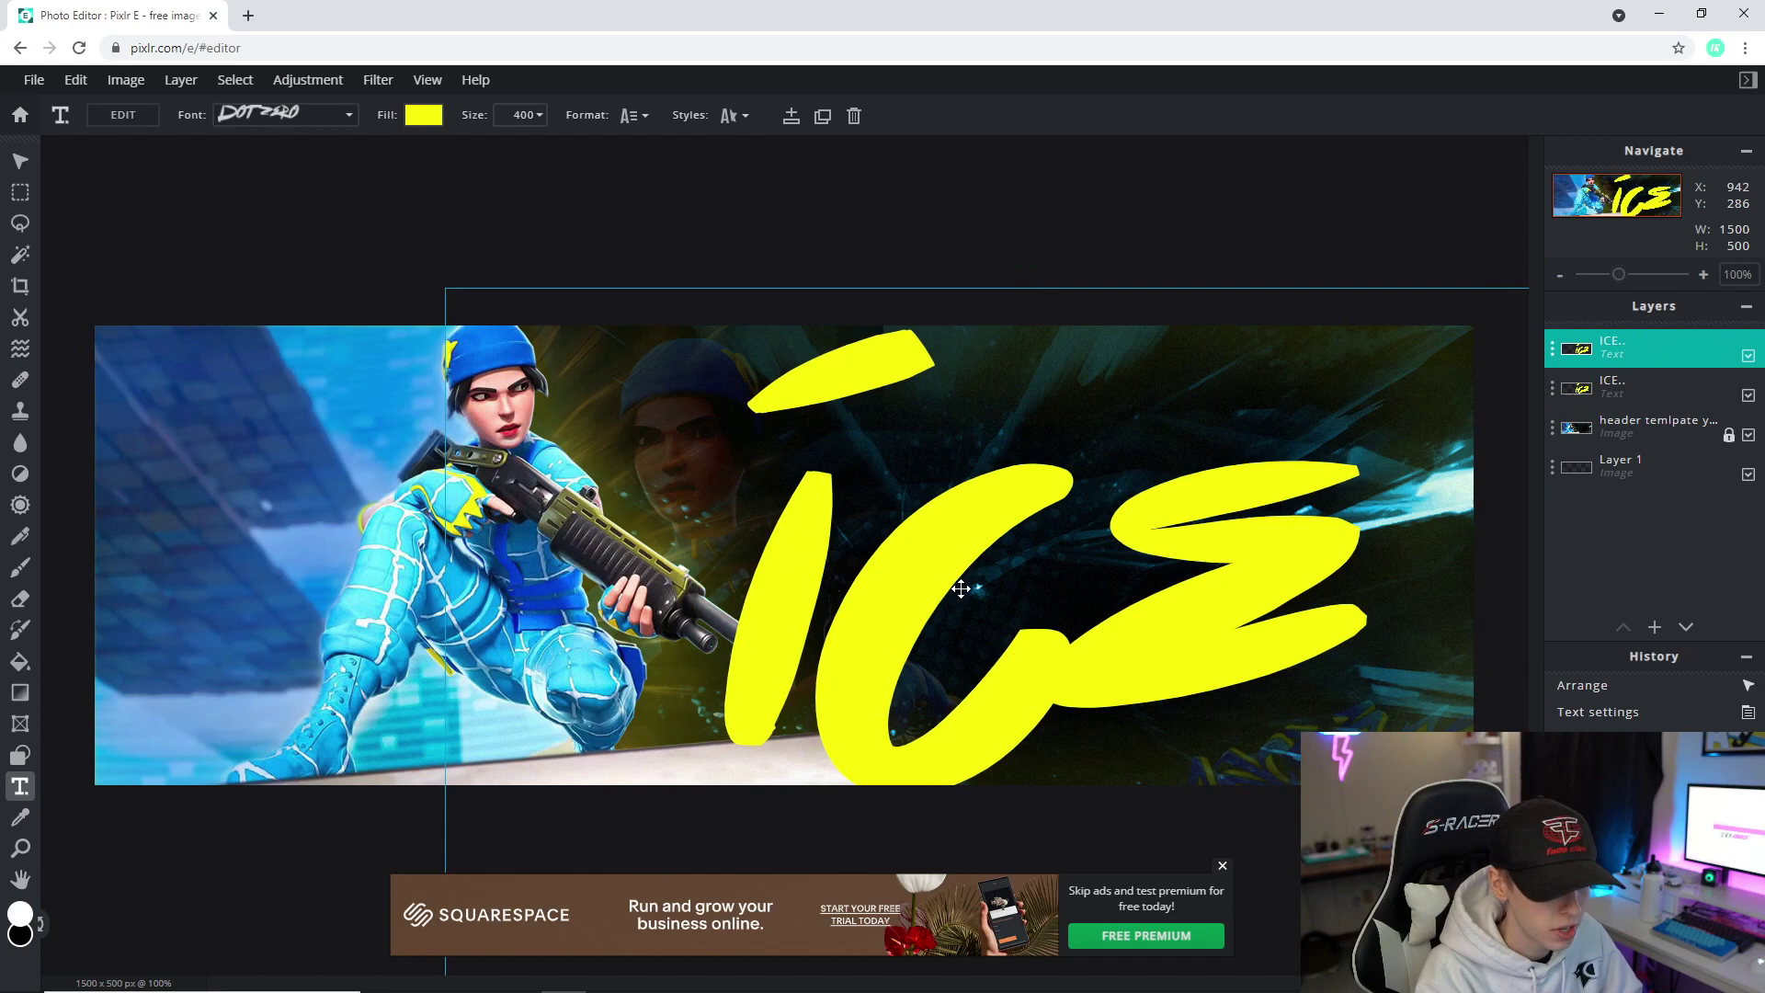
pyautogui.moveTo(962, 586); pyautogui.dragTo(937, 599)
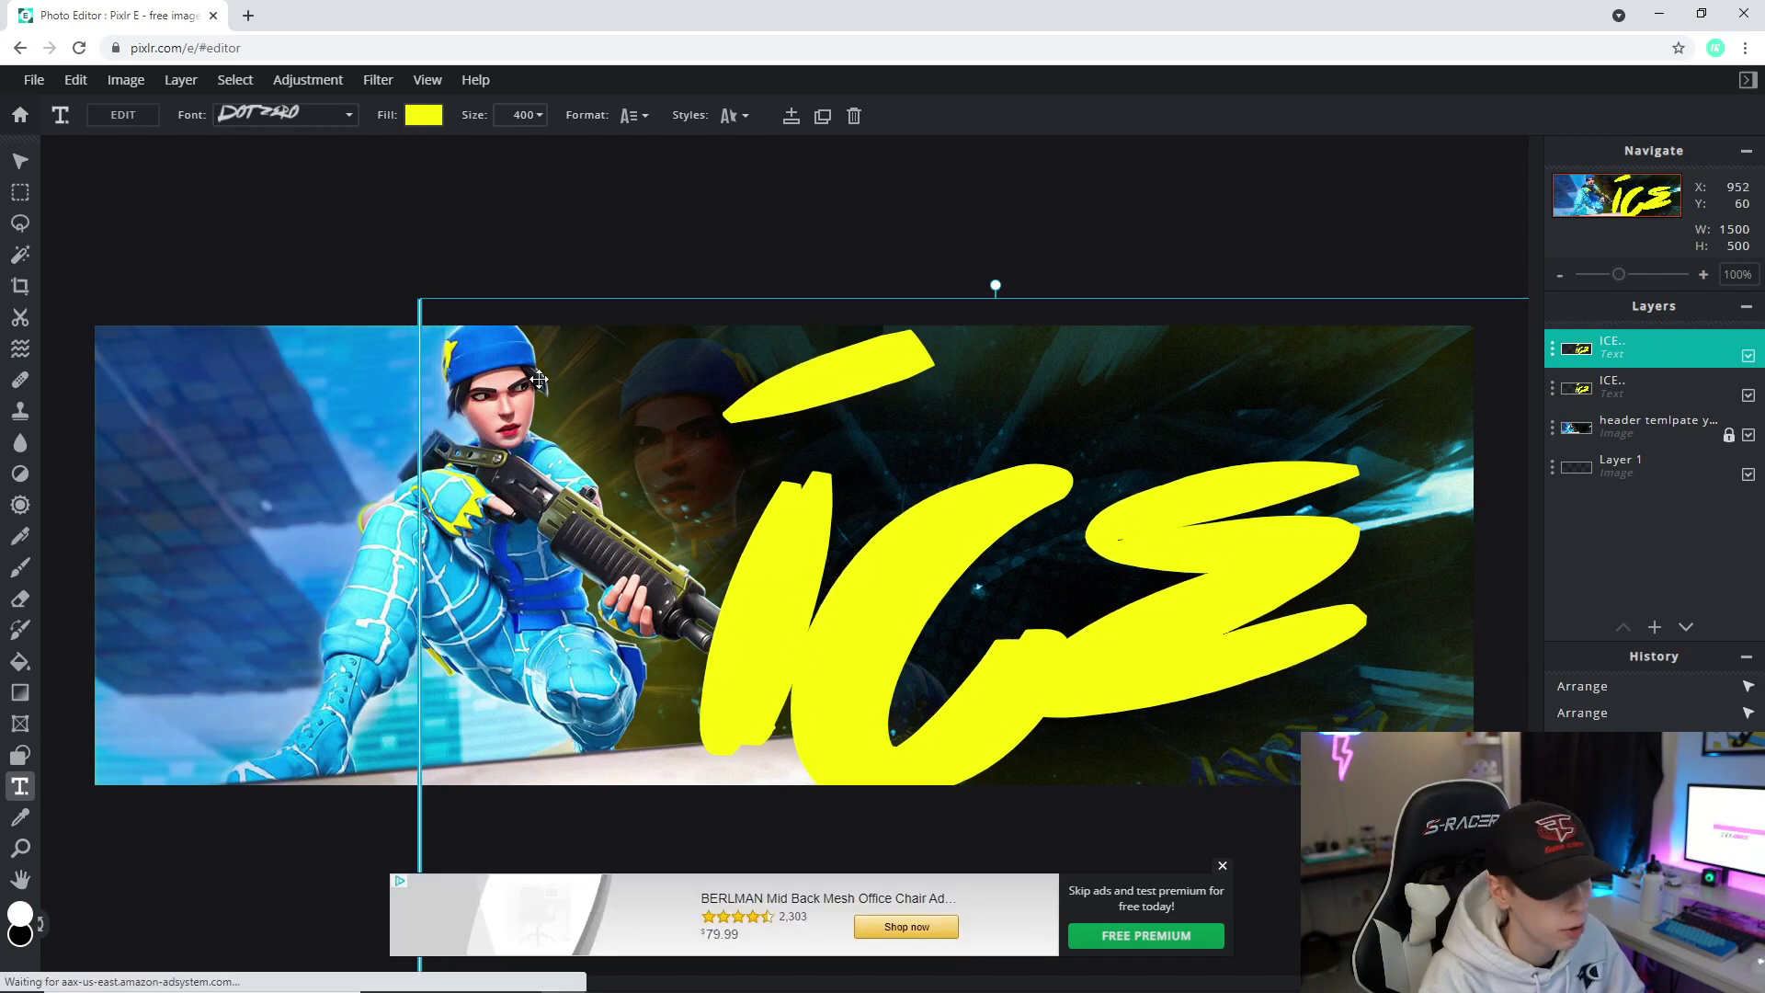
pyautogui.doubleClick(824, 620)
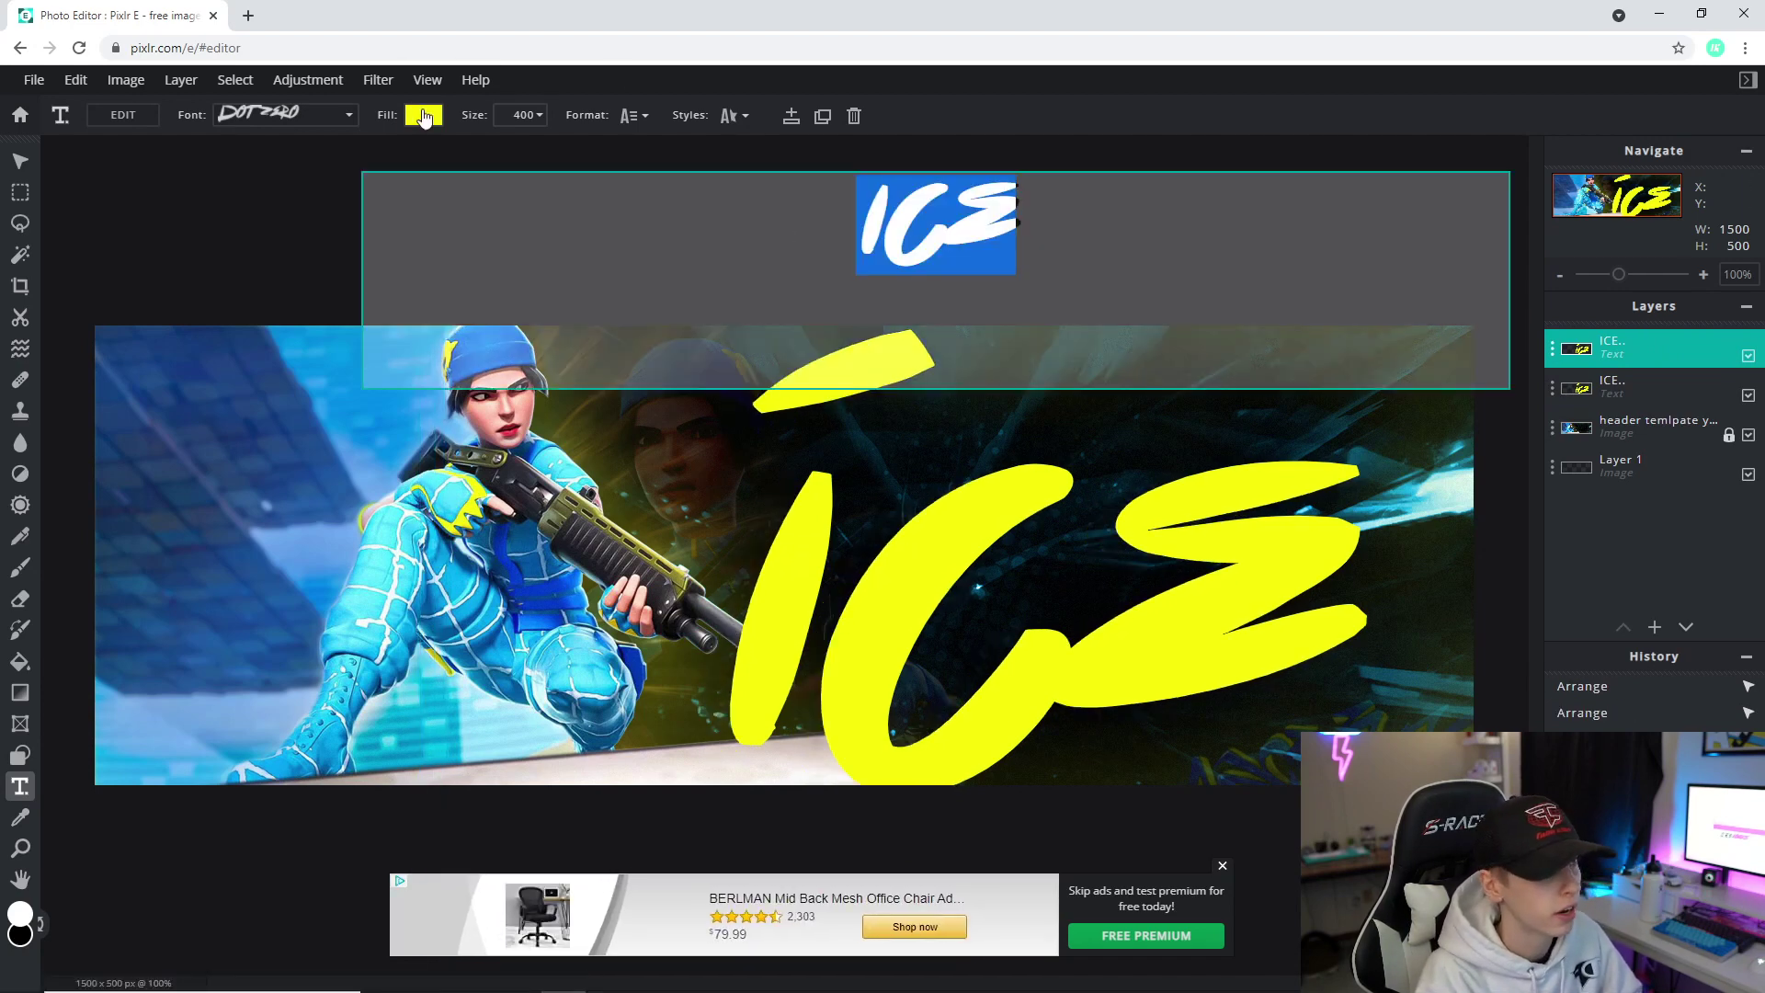
pyautogui.click(423, 115)
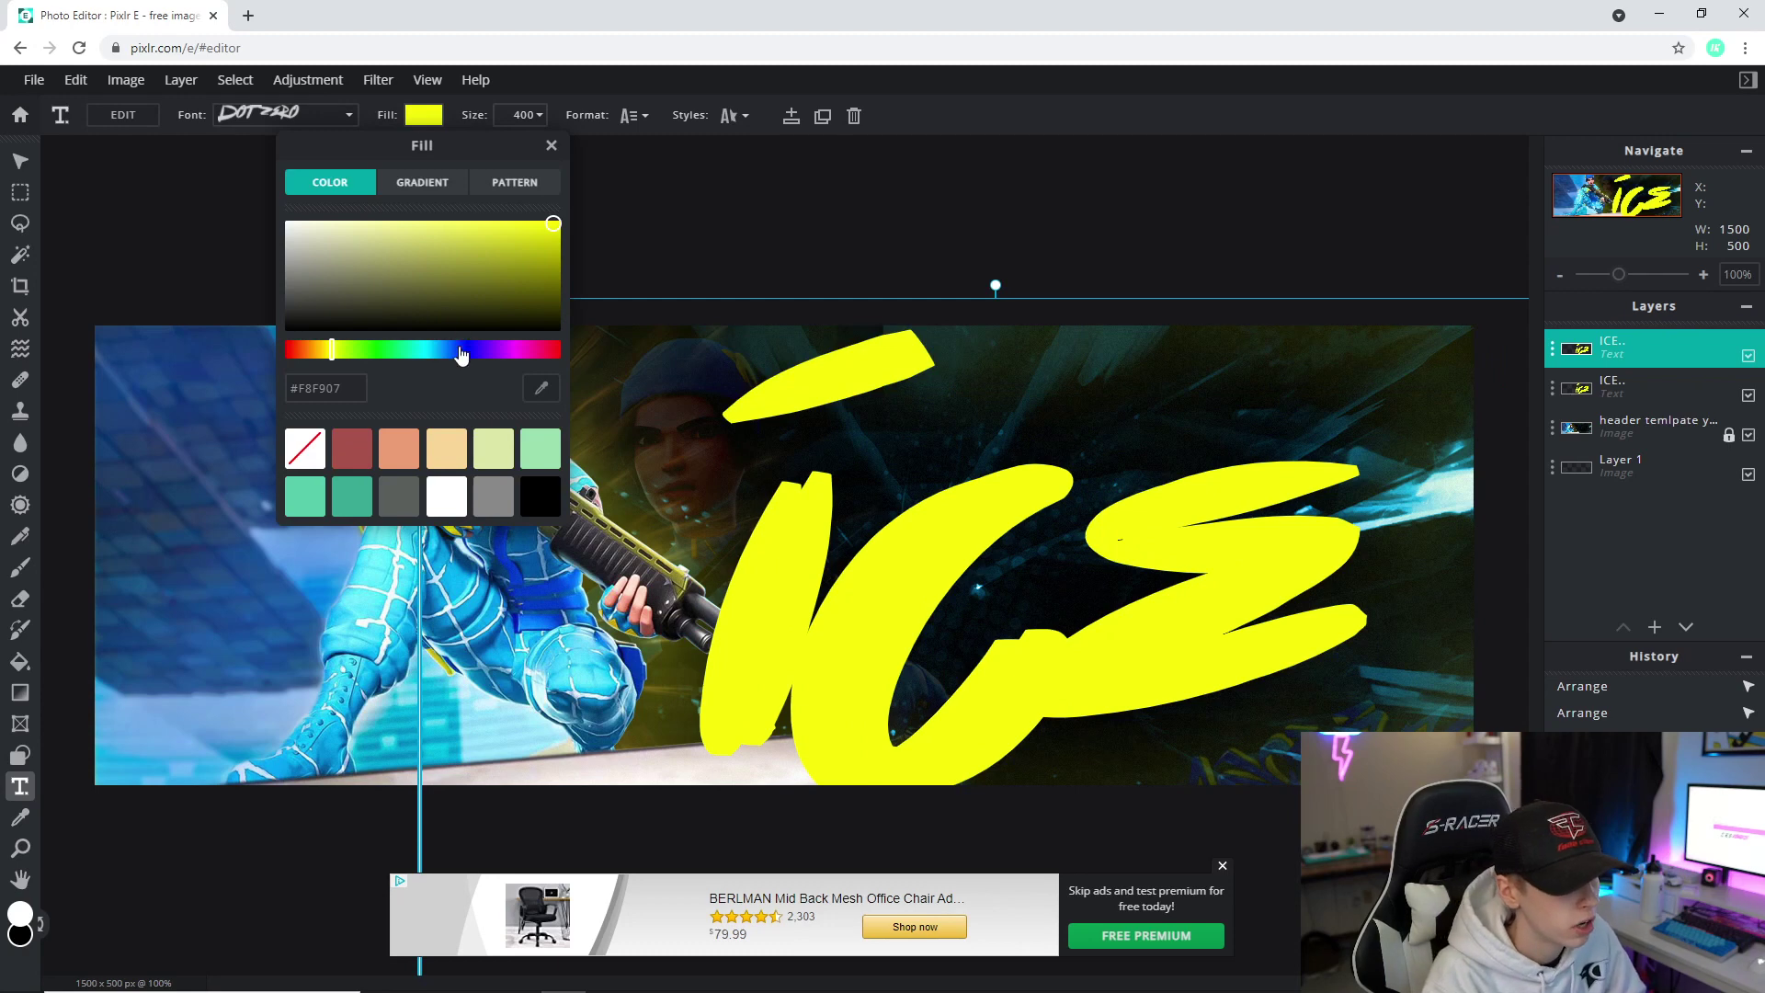
pyautogui.moveTo(462, 356); pyautogui.dragTo(460, 354)
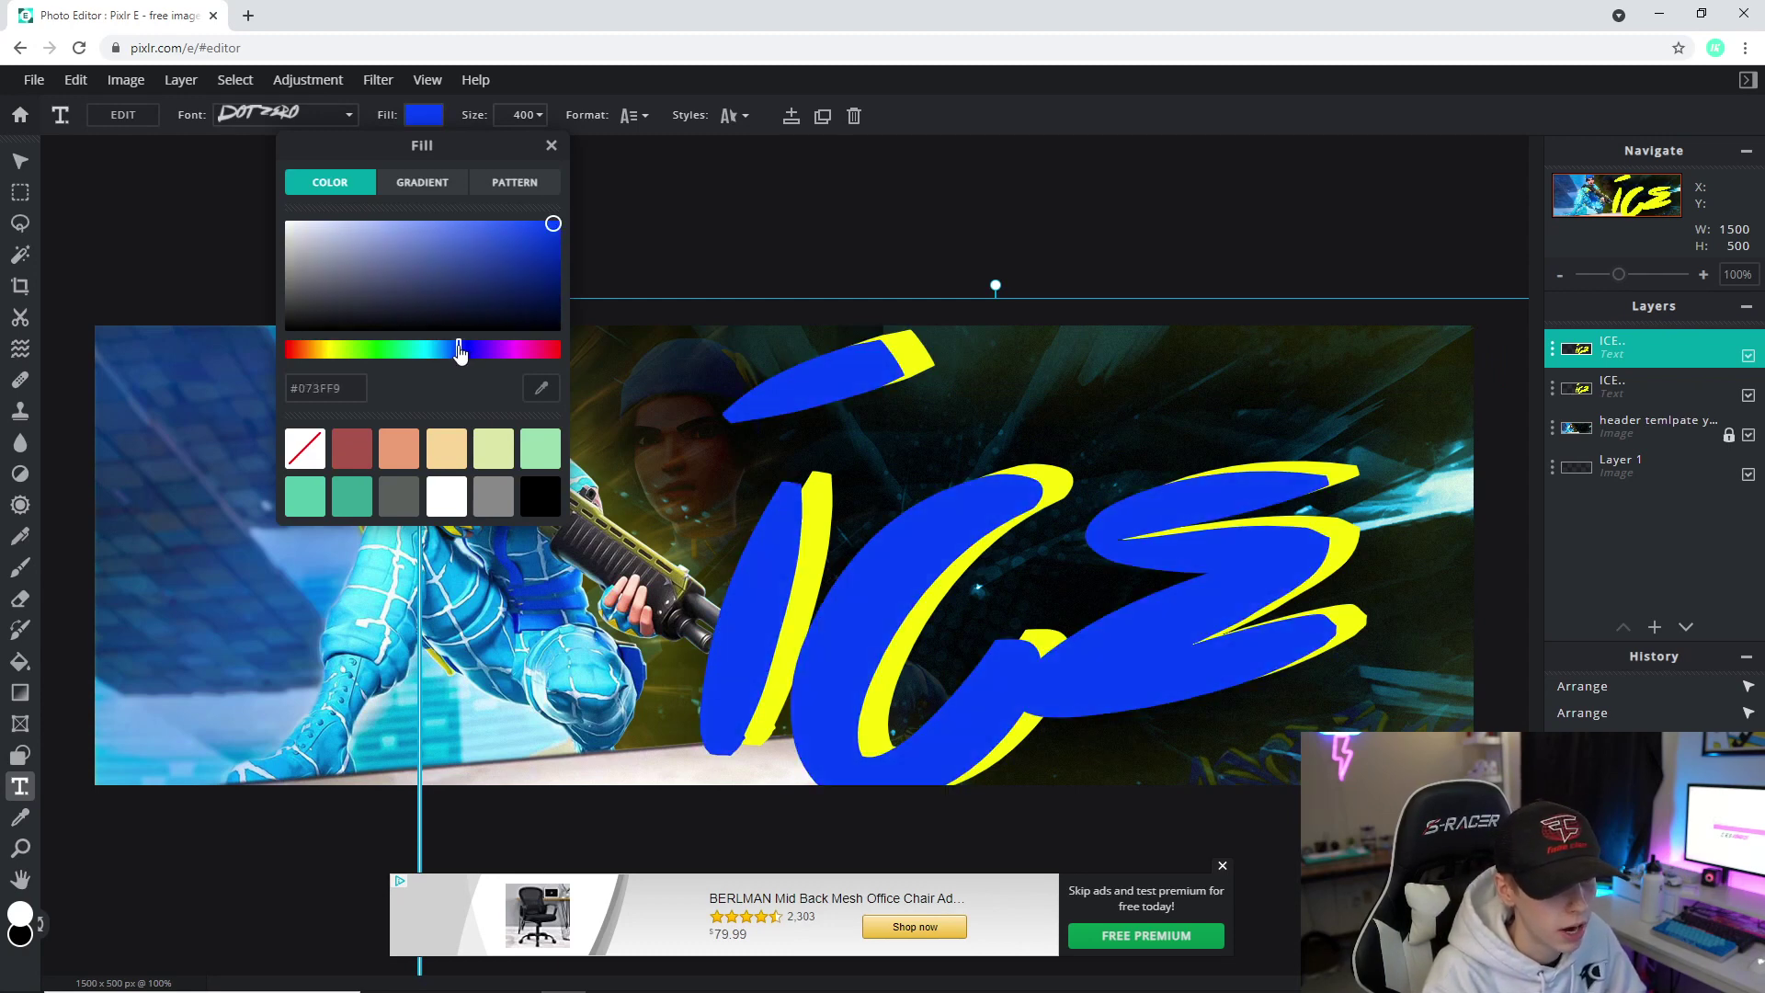
pyautogui.click(552, 145)
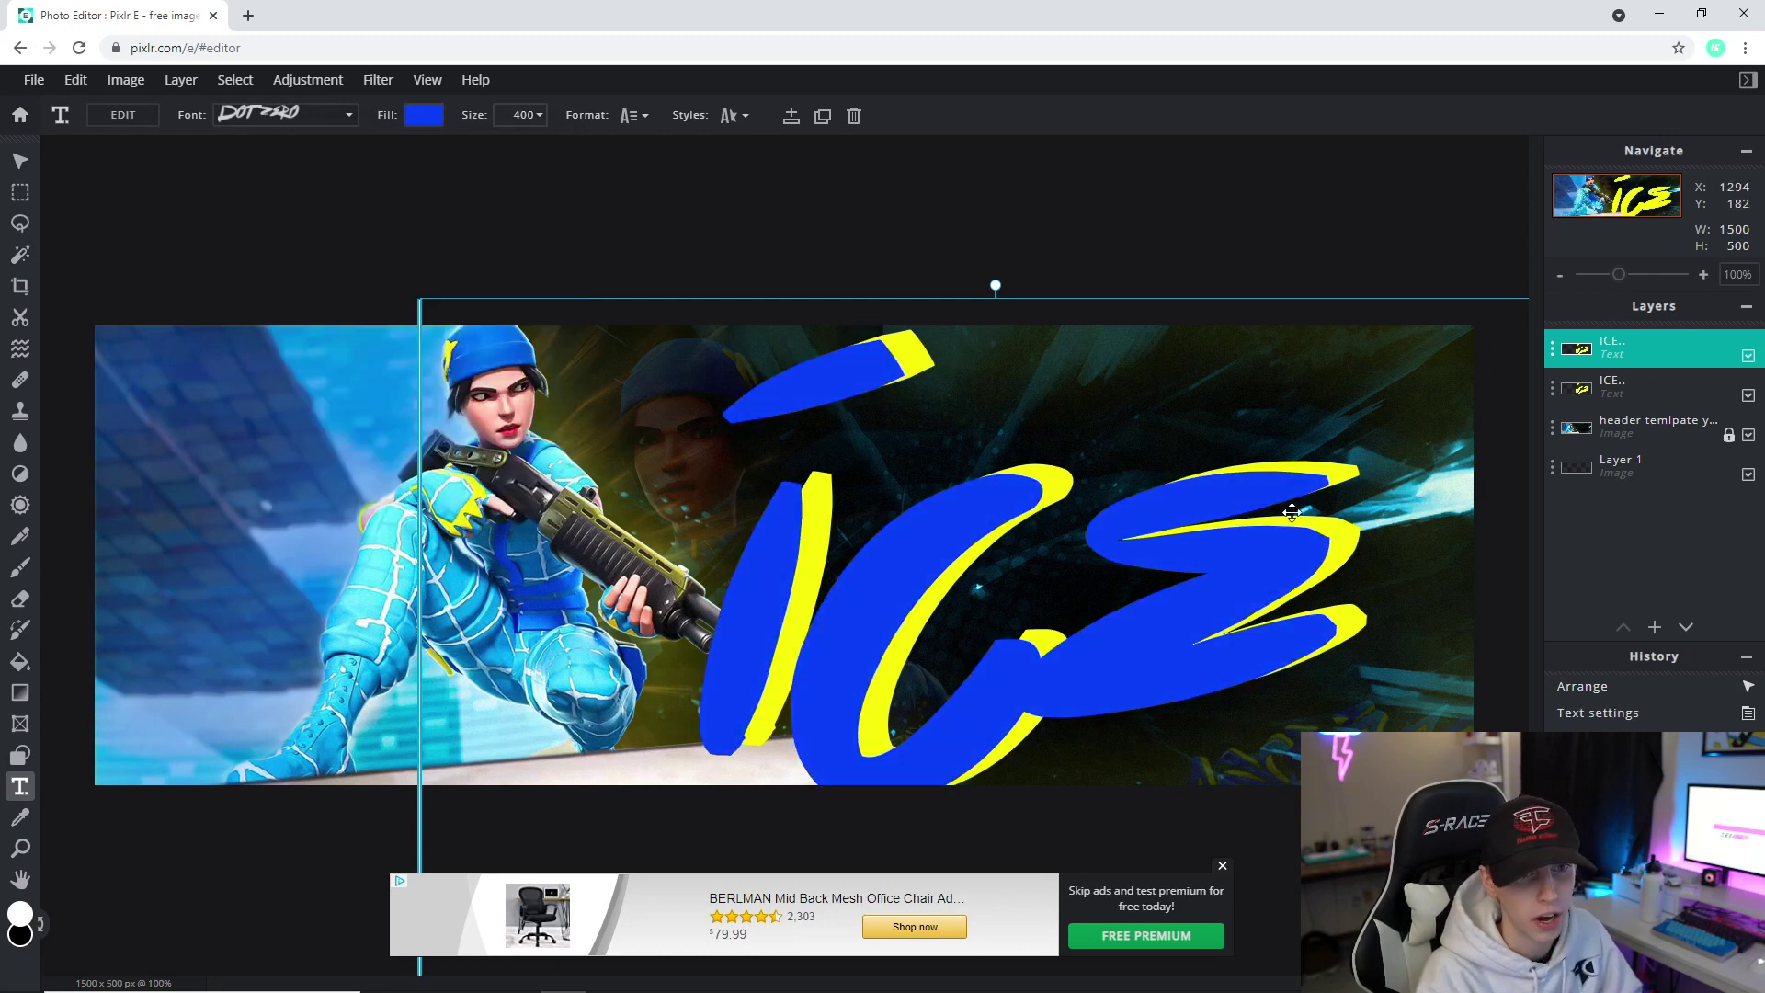
# Place the blue ICE layer beneath the yellow one and nudge the yellow text a few pixels.
pyautogui.moveTo(768, 570)
pyautogui.mouseDown()
pyautogui.moveTo(748, 563)
pyautogui.moveTo(773, 567)
pyautogui.mouseUp()
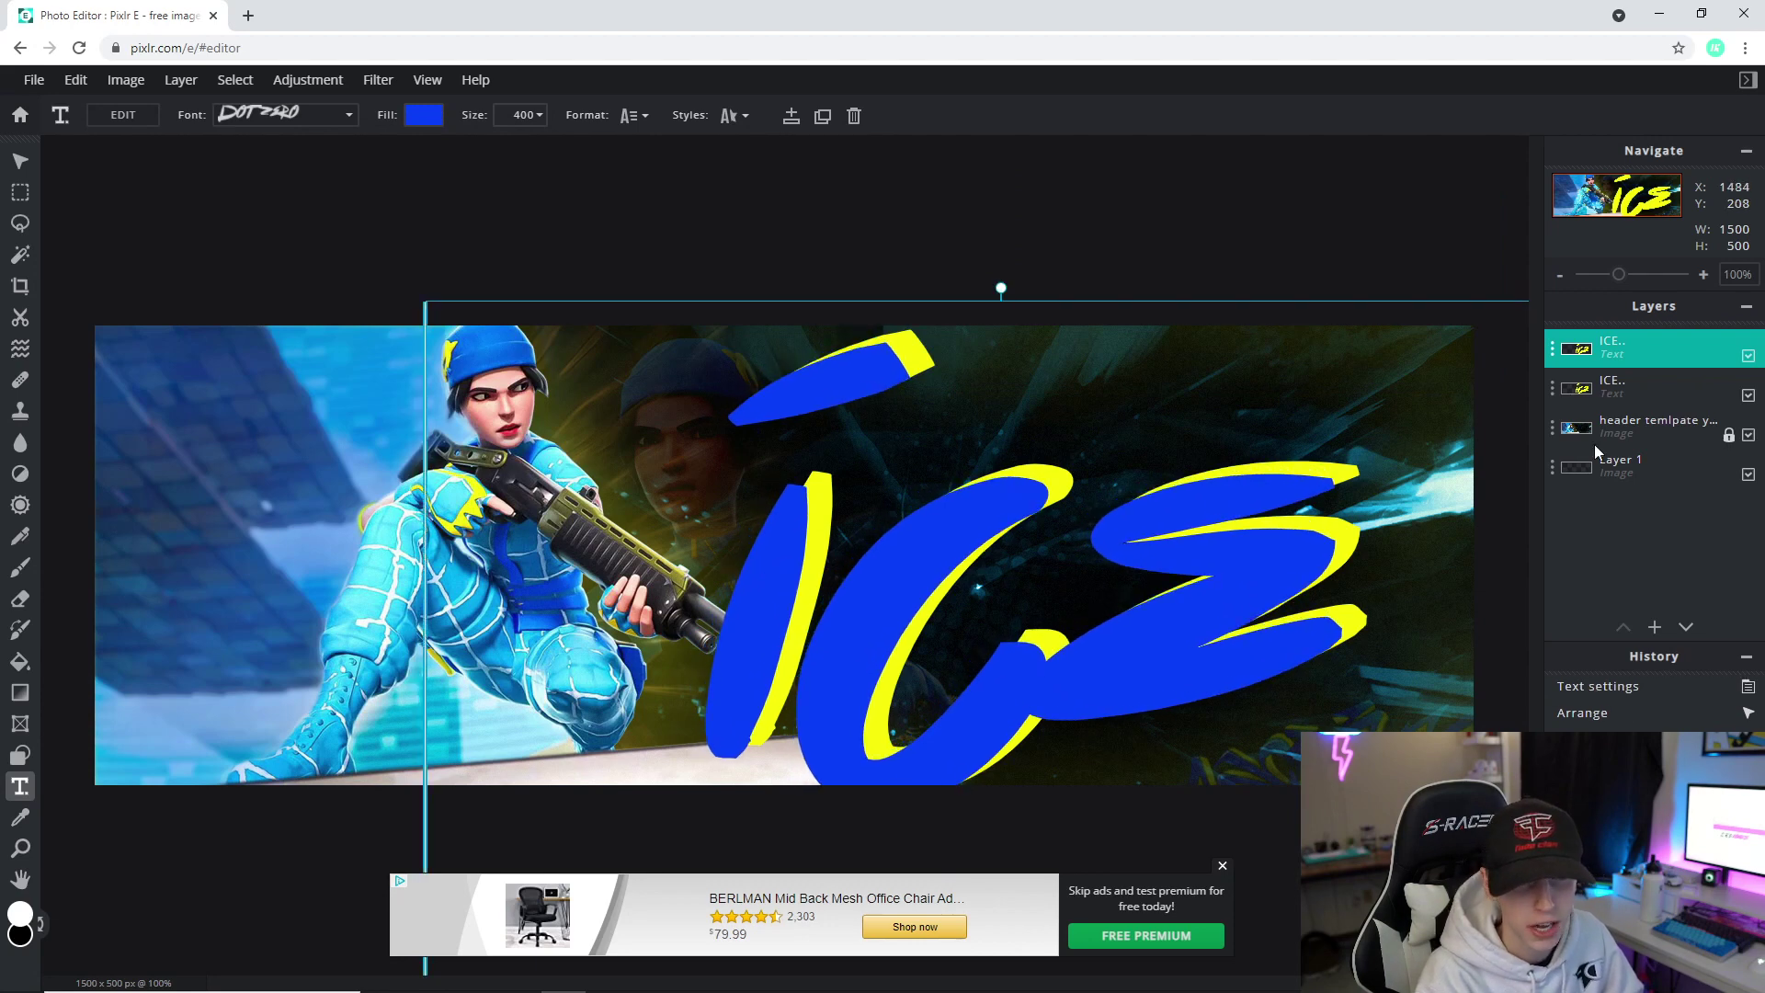
pyautogui.moveTo(1642, 343); pyautogui.dragTo(1643, 391)
pyautogui.click(1059, 604)
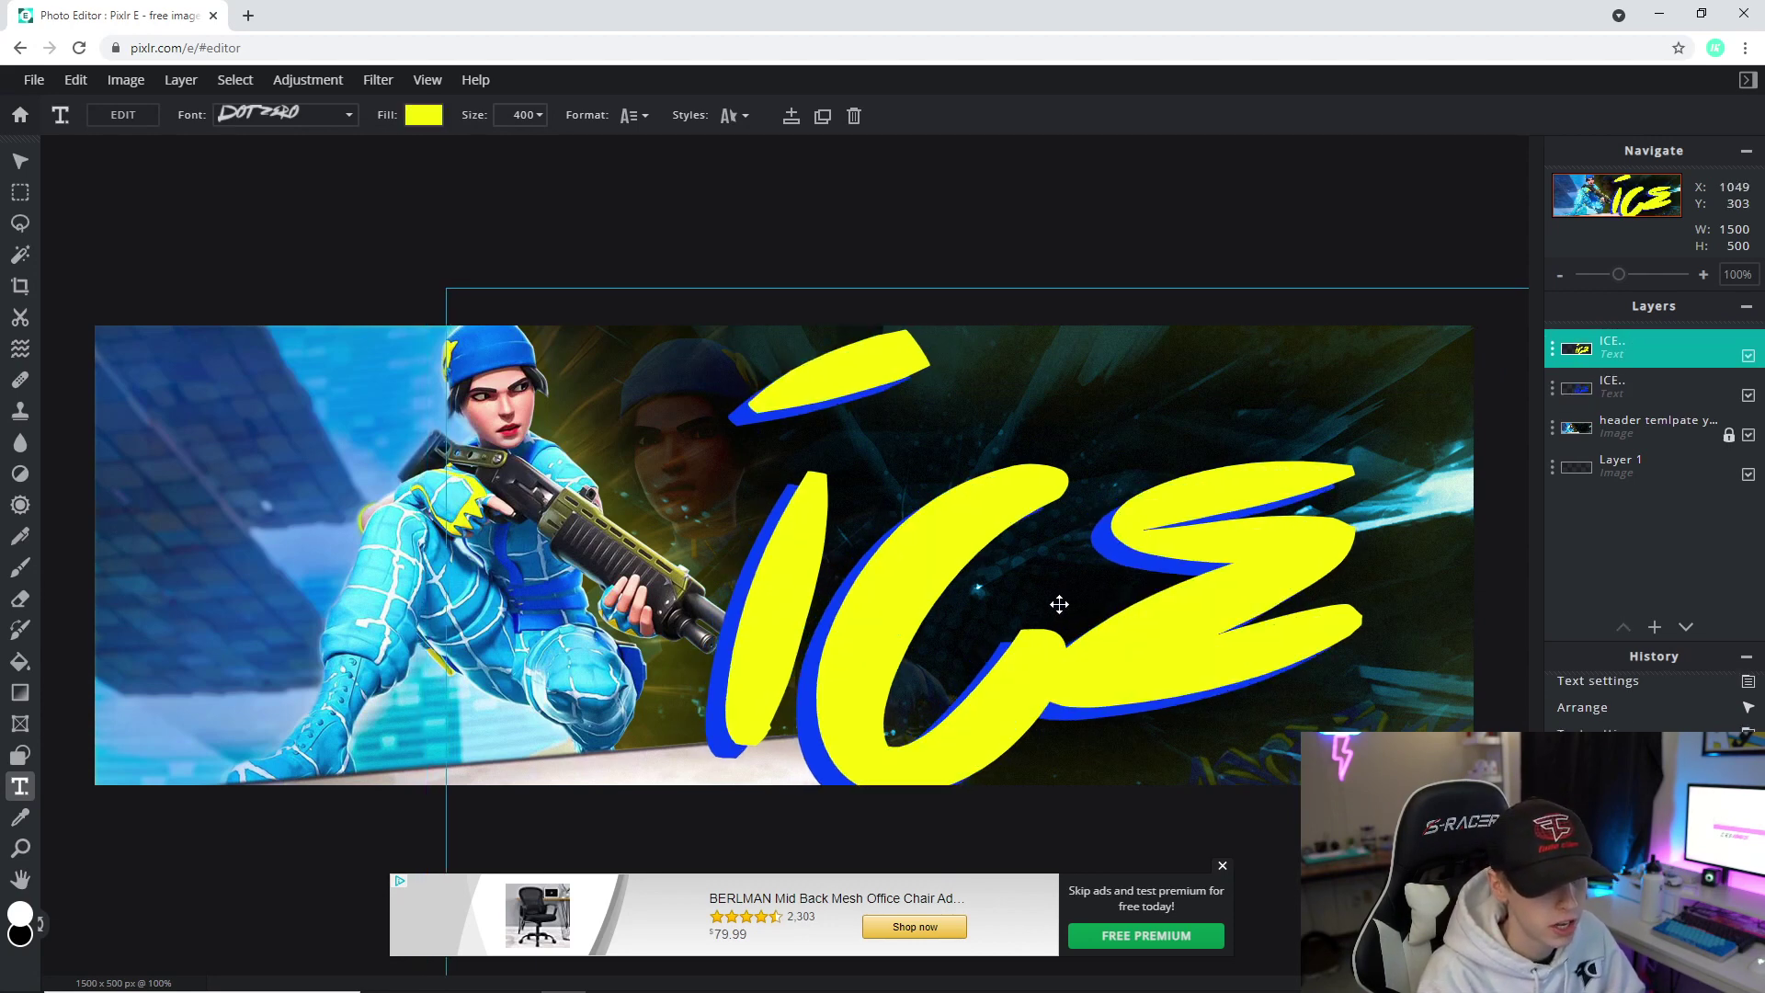
pyautogui.moveTo(1059, 604); pyautogui.dragTo(1056, 603)
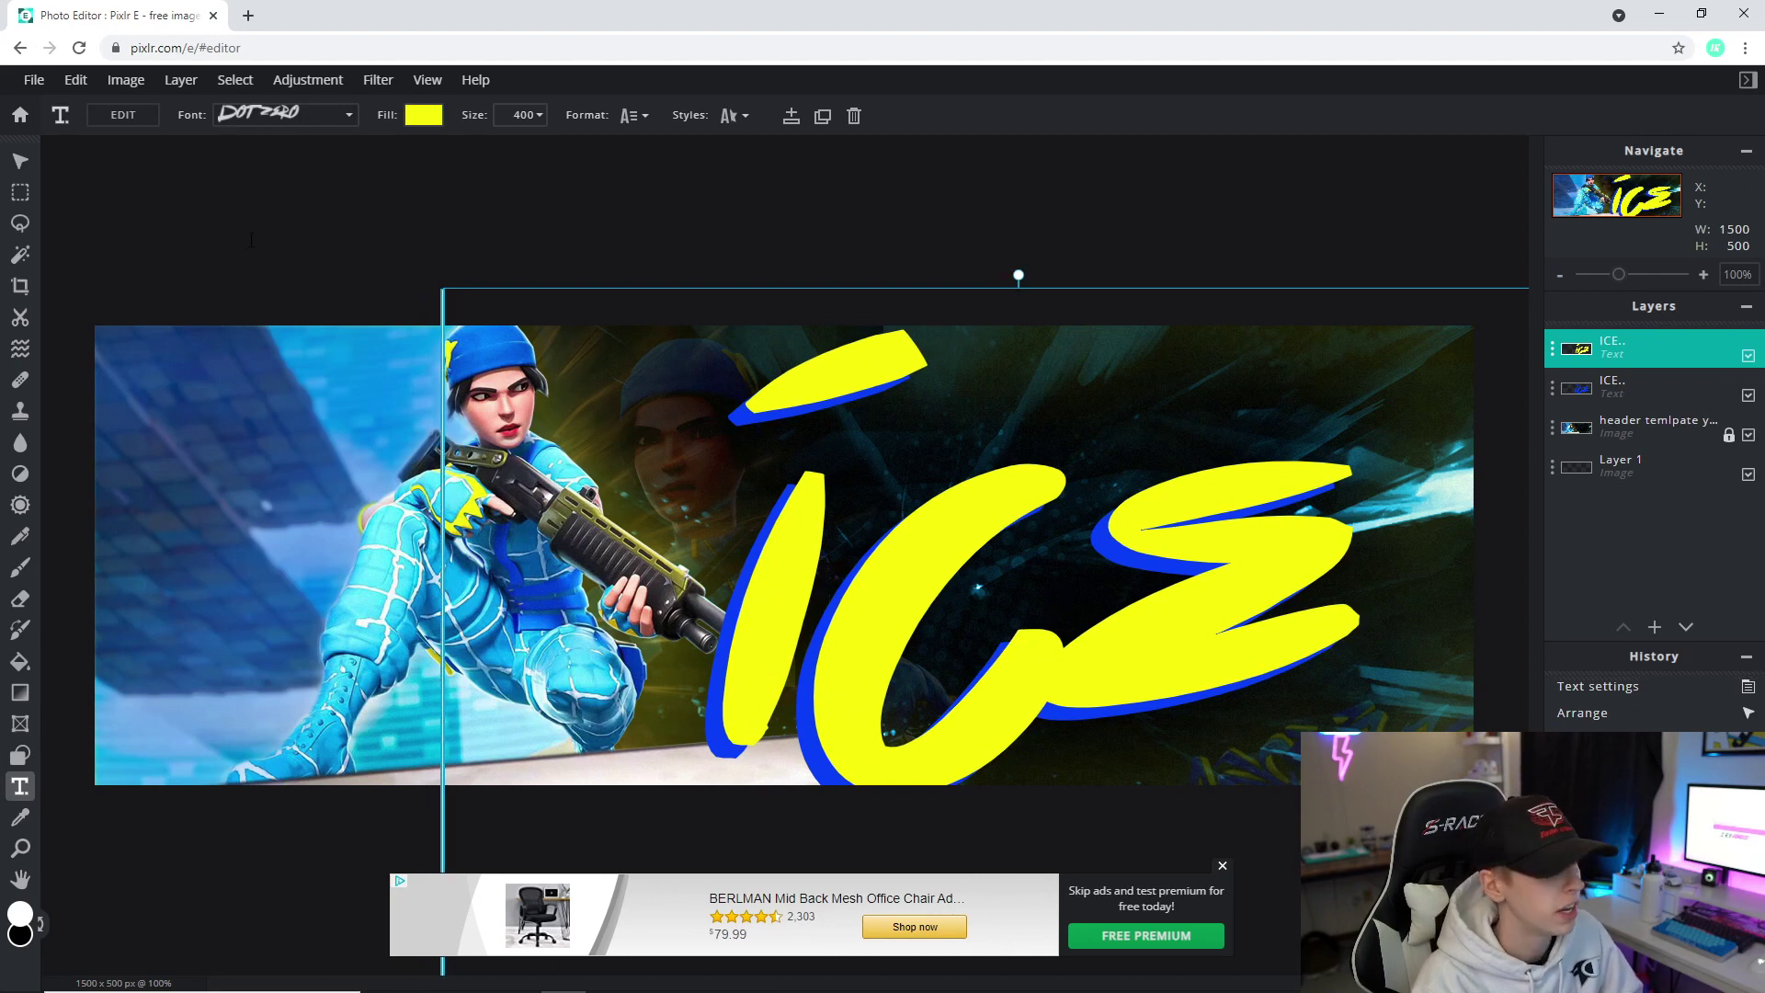
# Rasterize the lower blue ICE text layer with Layer > Rasterize layer.
pyautogui.click(20, 599)
pyautogui.click(1631, 386)
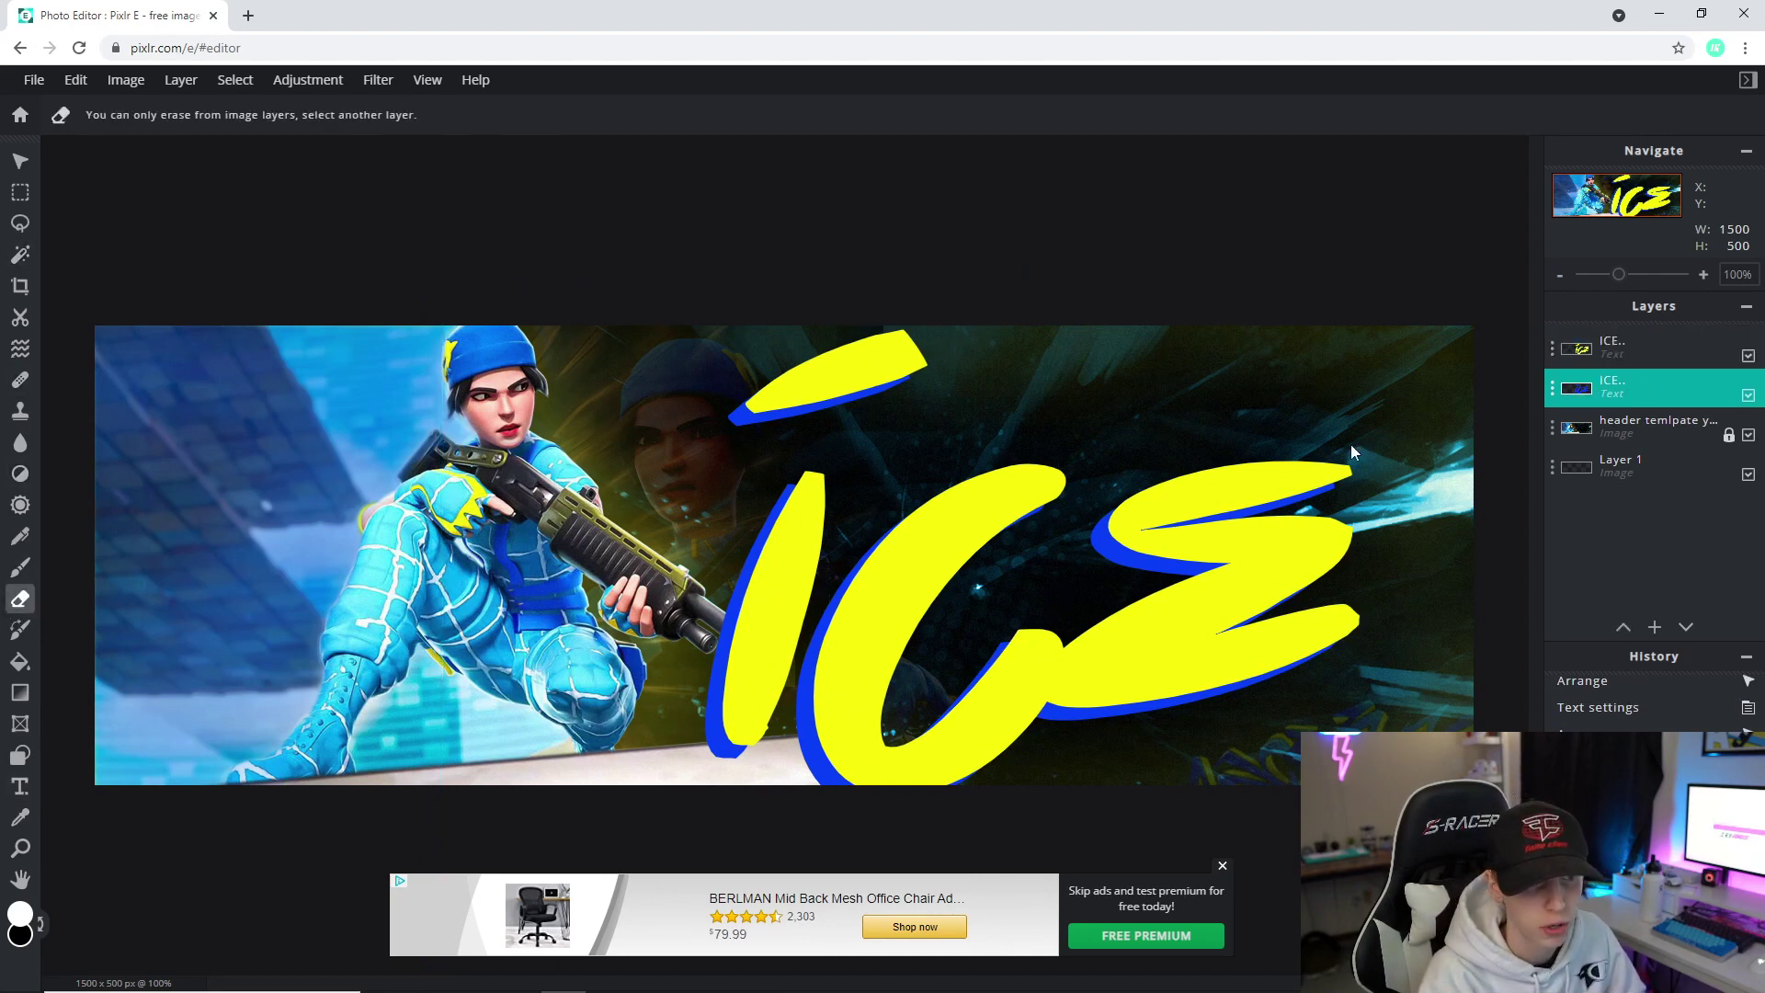
pyautogui.click(1553, 390)
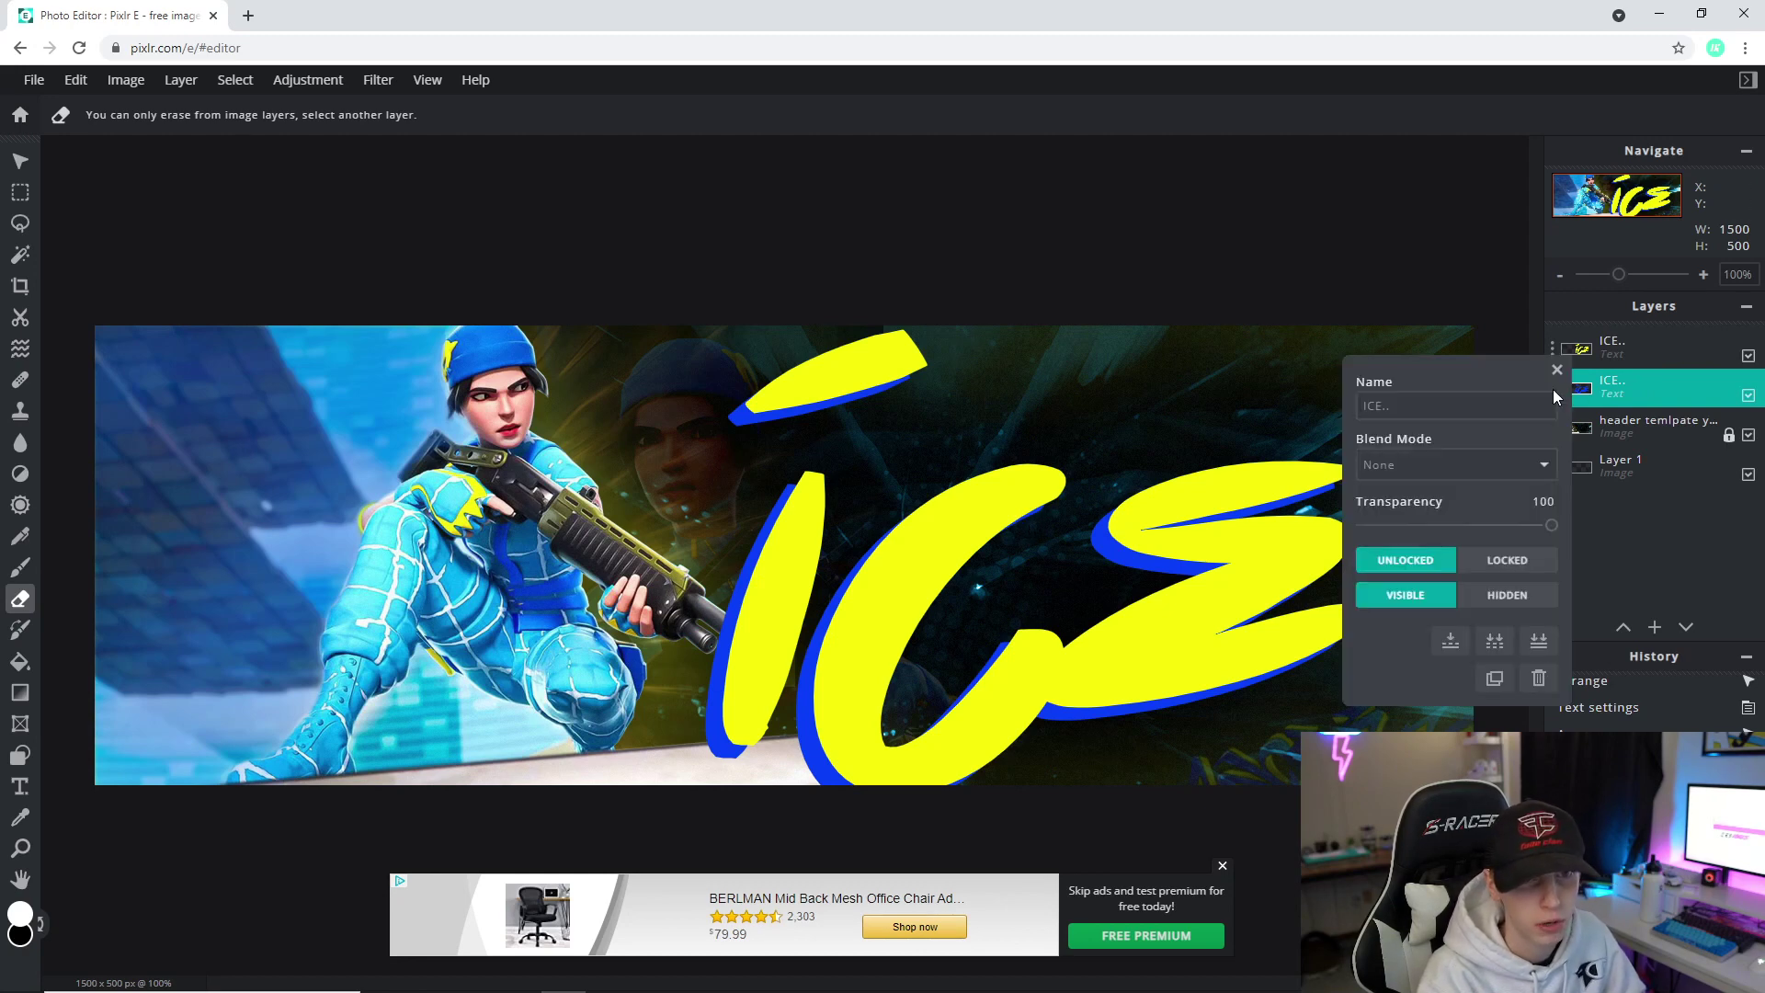
pyautogui.click(1556, 370)
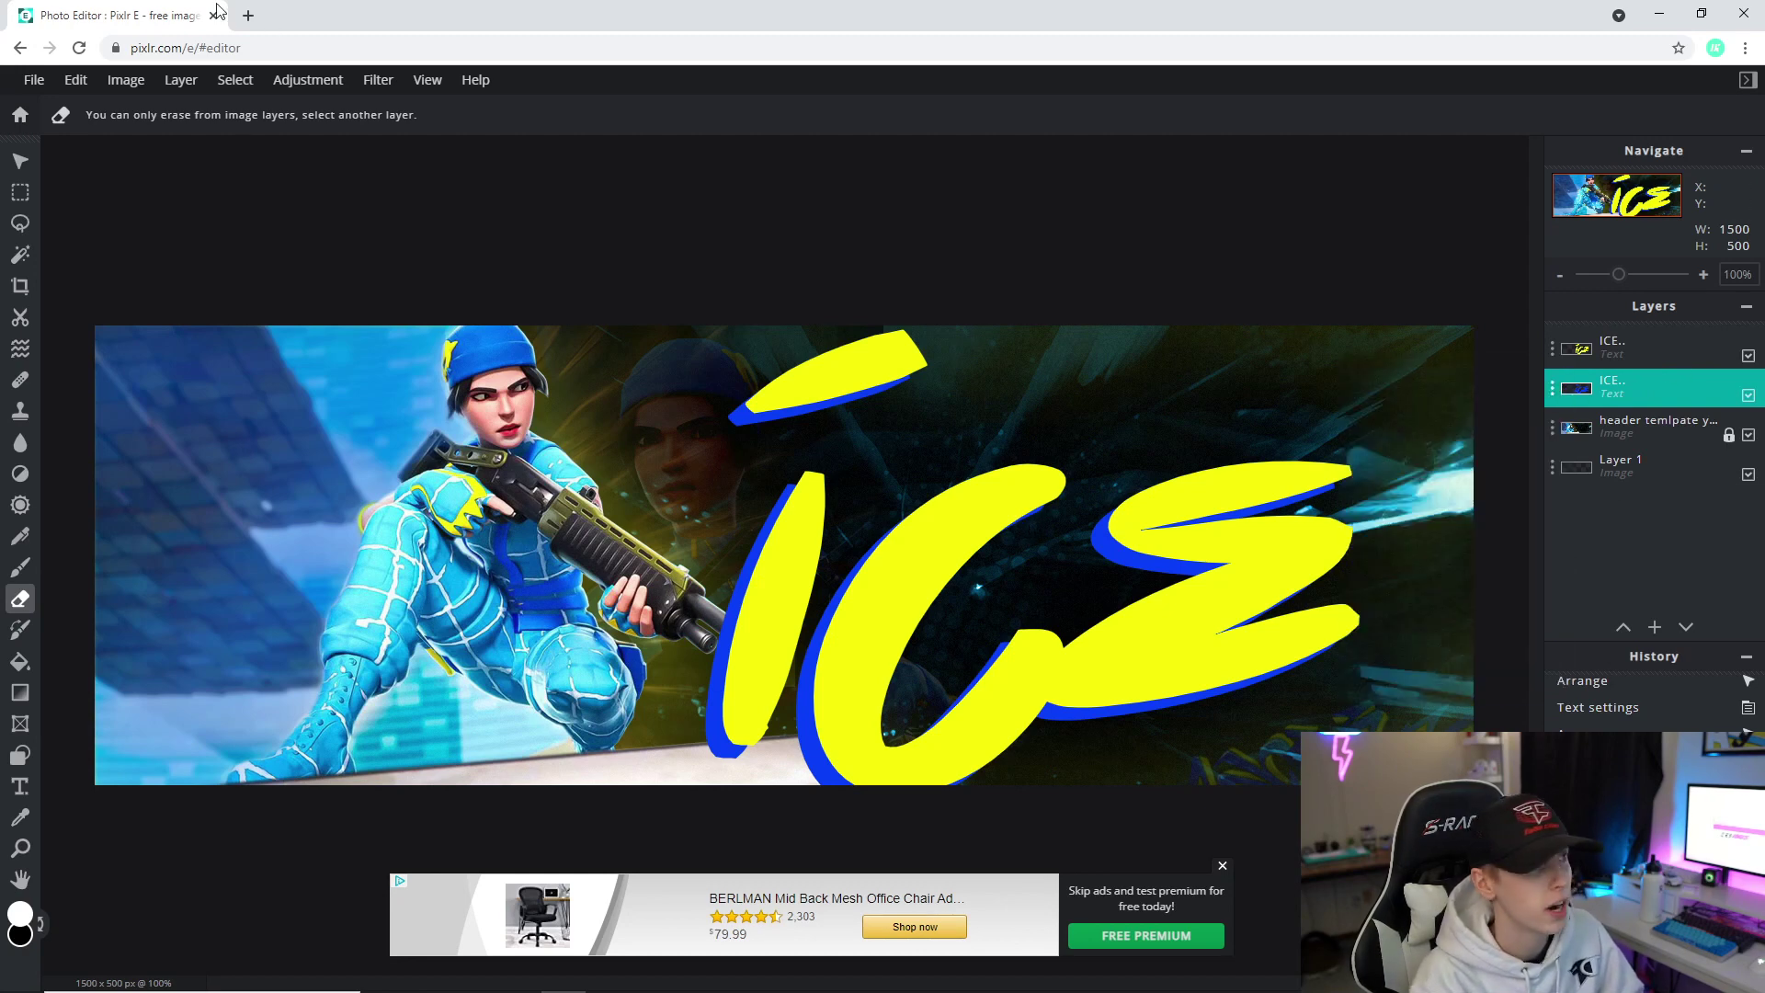
pyautogui.click(173, 84)
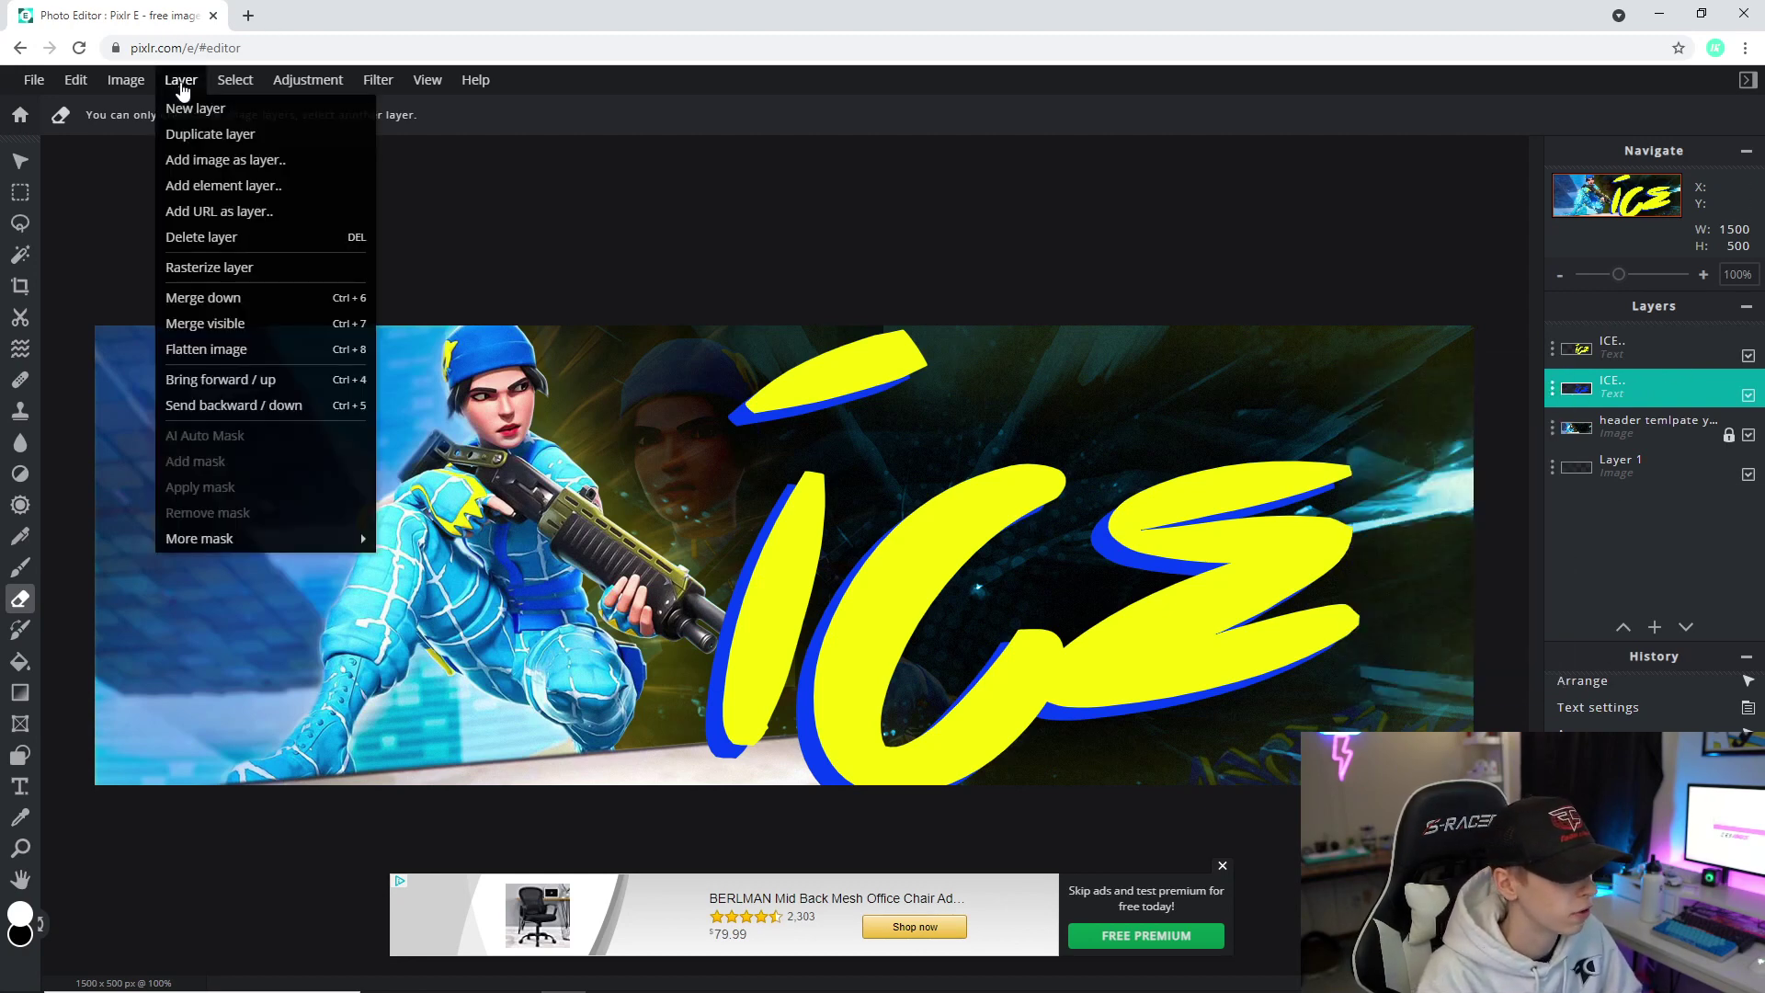
pyautogui.click(221, 265)
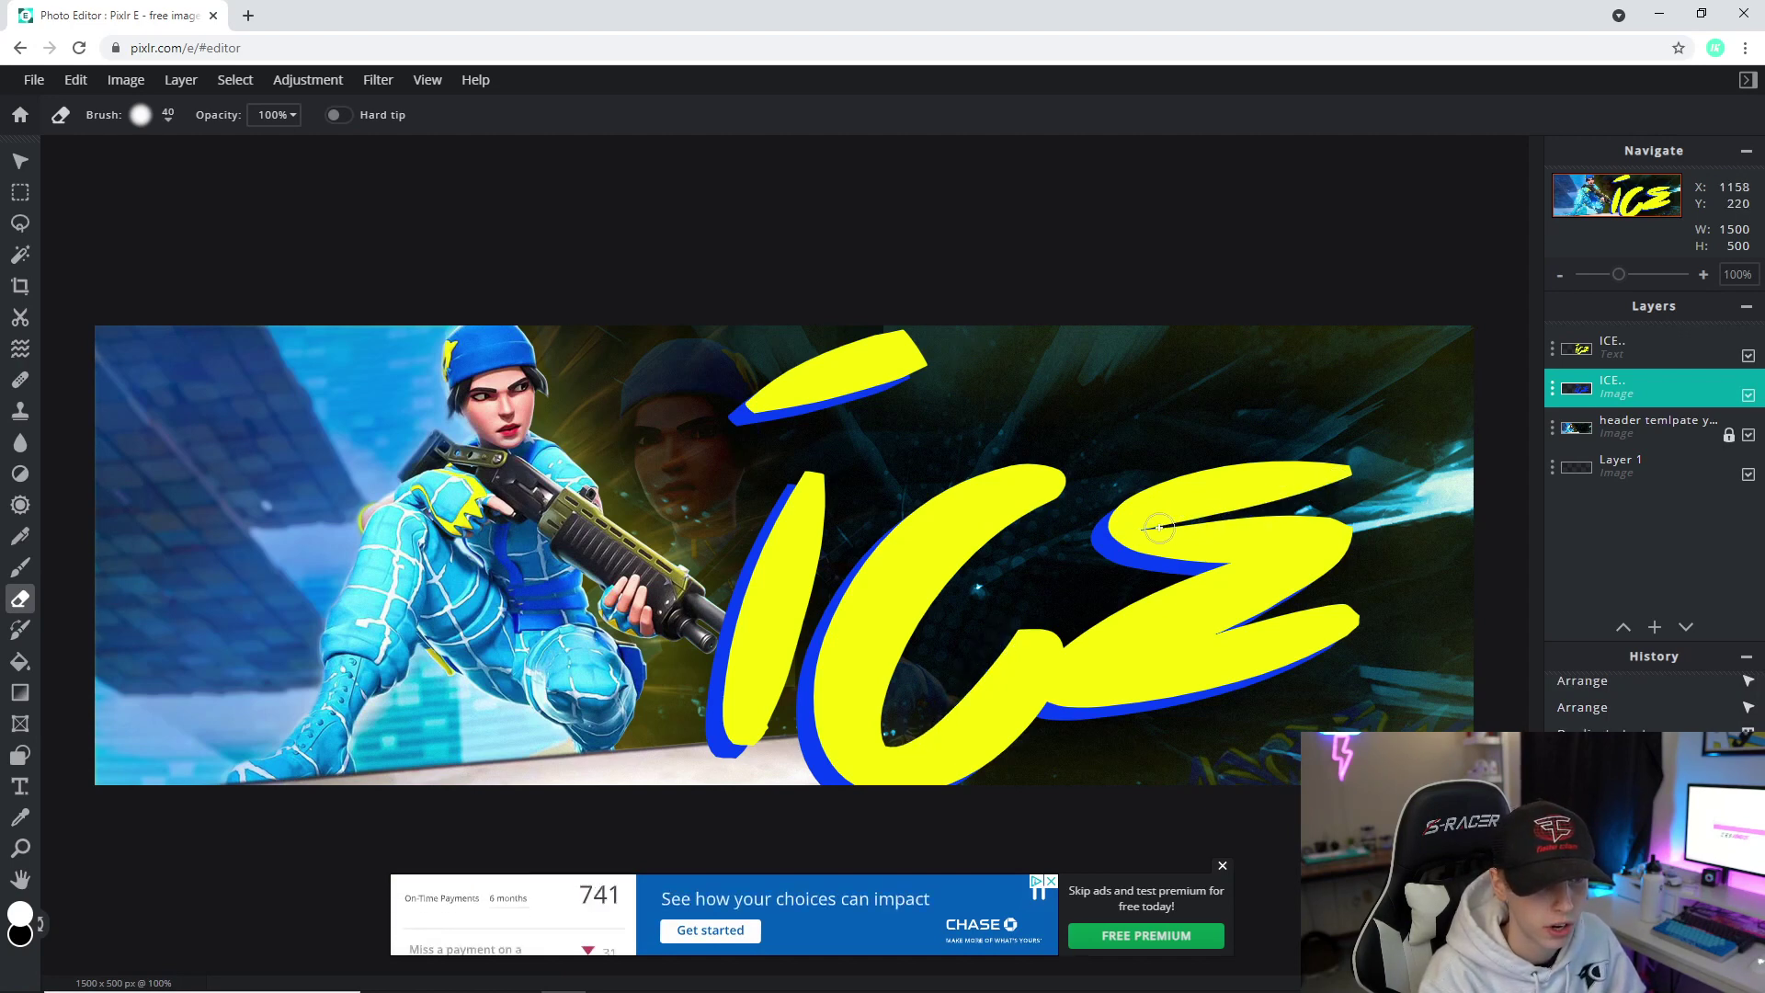
# Rasterize the top yellow ICE text layer.
pyautogui.press('v')
pyautogui.click(1685, 504)
pyautogui.click(1640, 348)
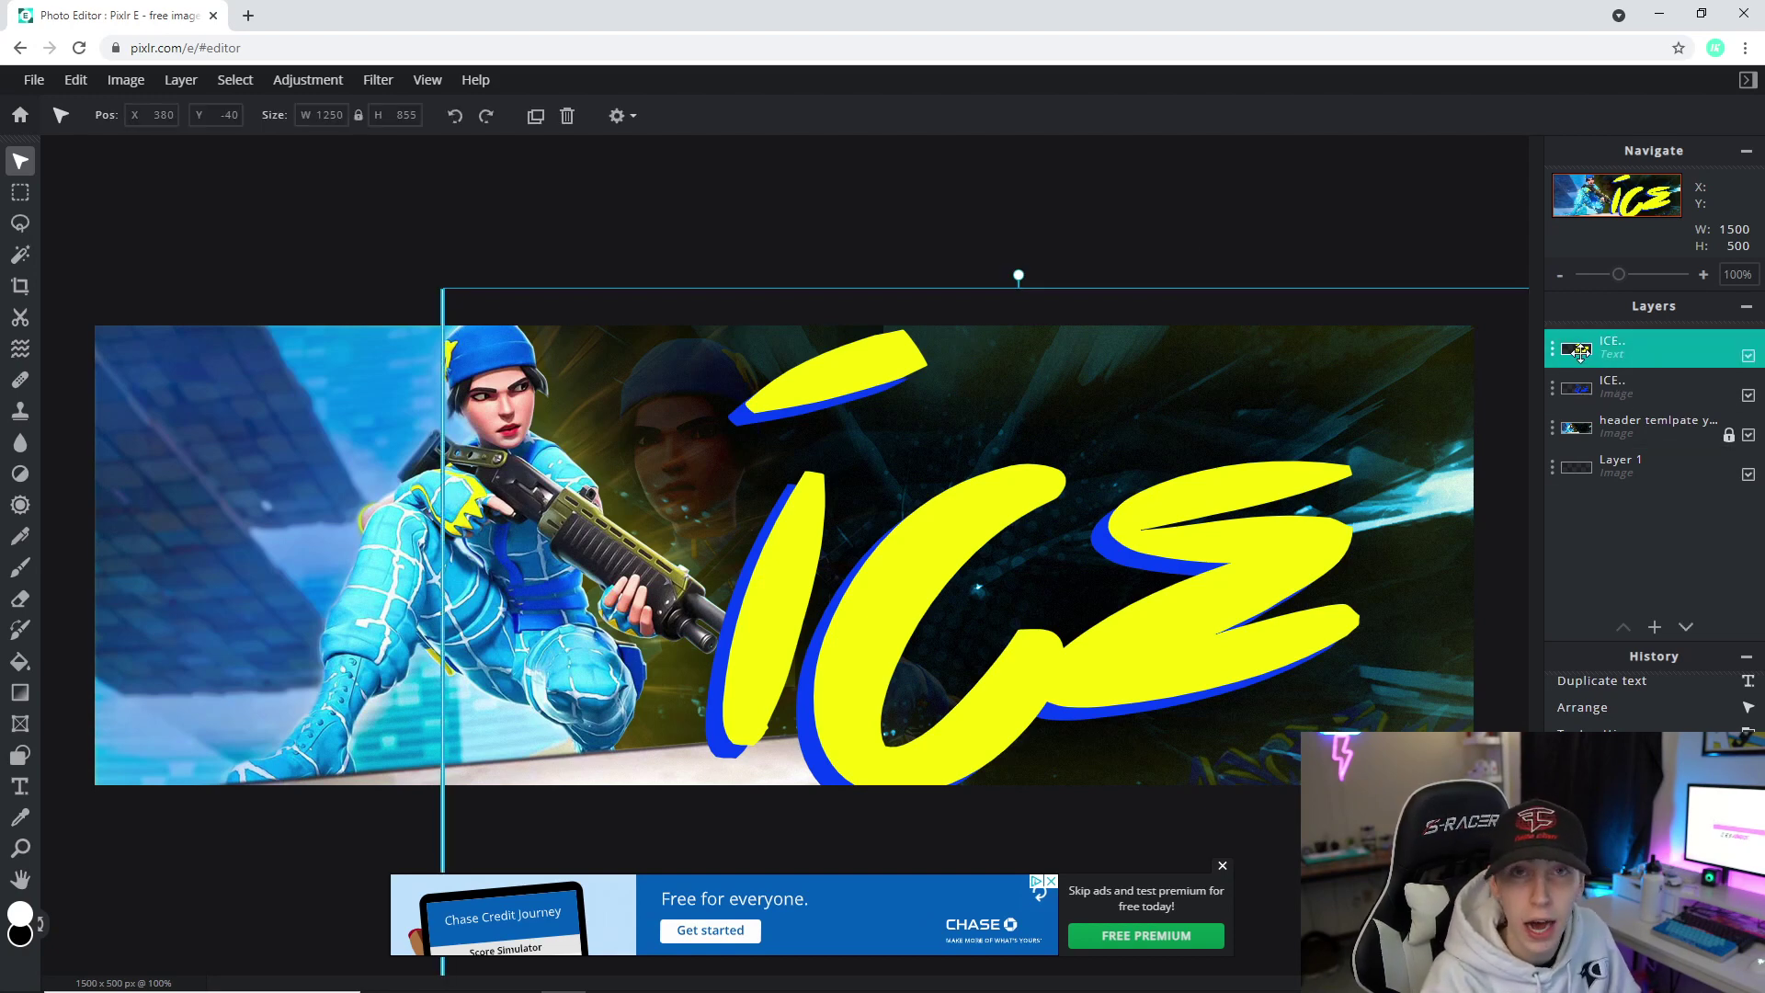
pyautogui.click(181, 80)
pyautogui.click(210, 266)
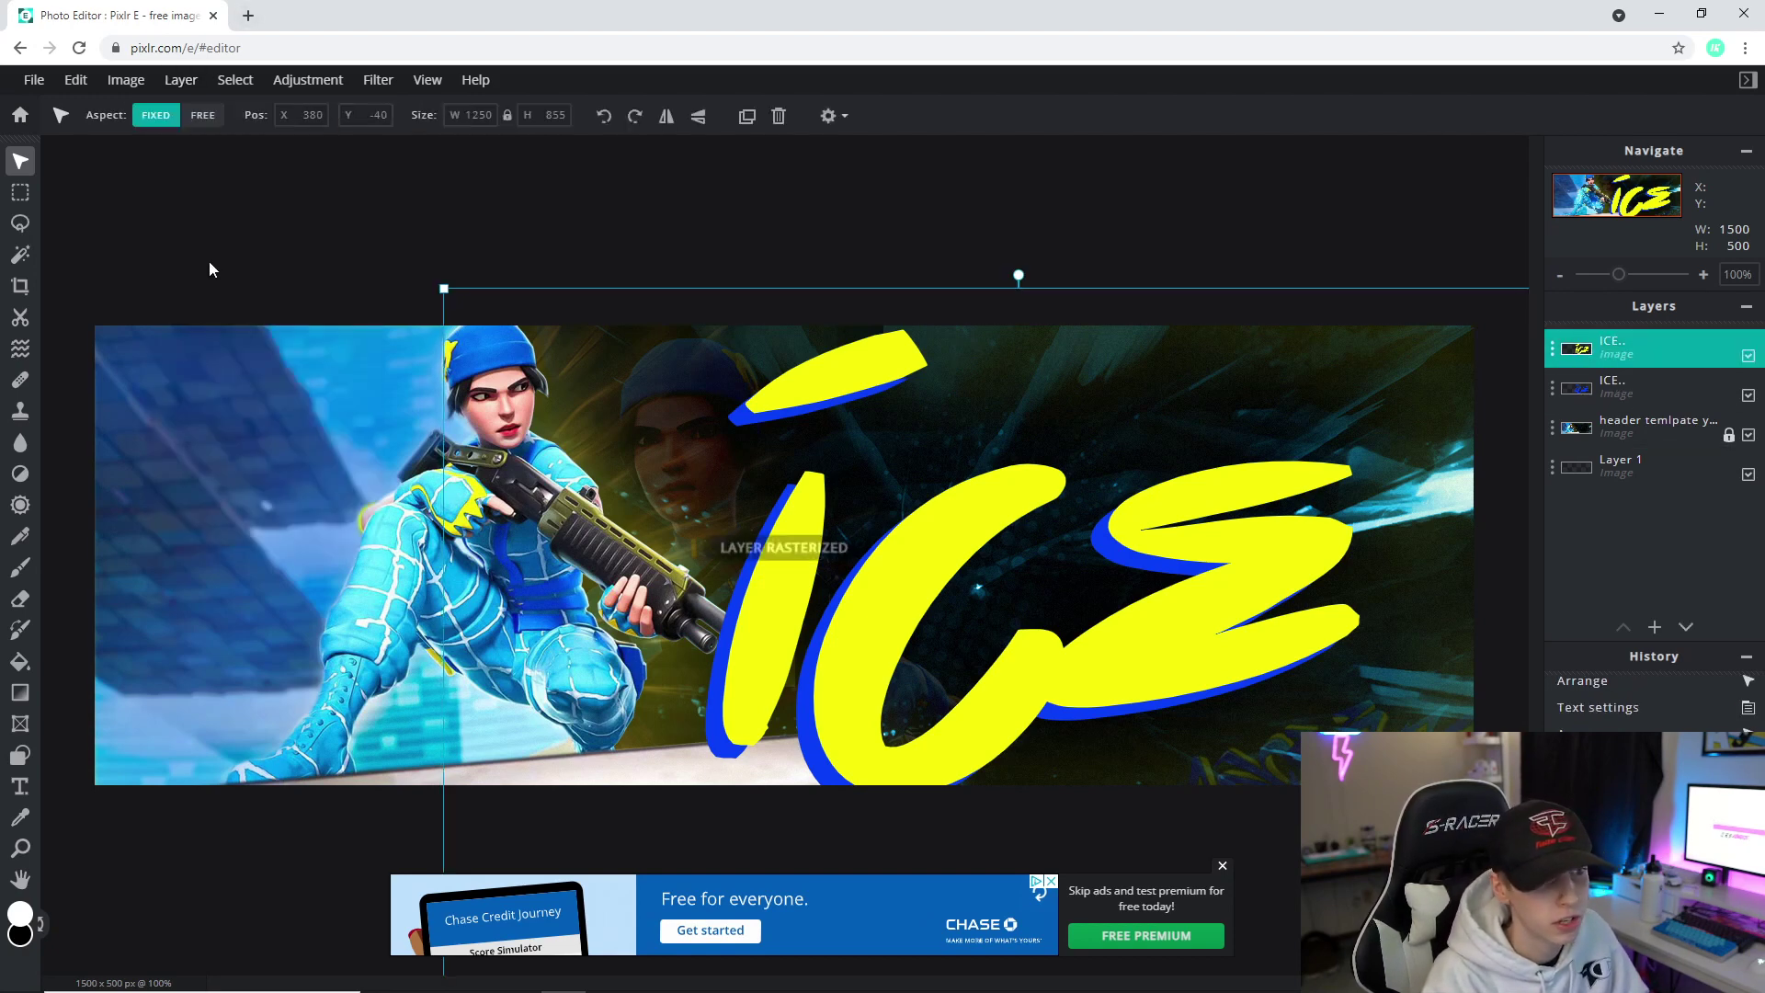
# Merge the yellow ICE layer down onto the blue one and shift the lettering up-right.
pyautogui.click(1617, 387)
pyautogui.click(1617, 348)
pyautogui.click(1552, 348)
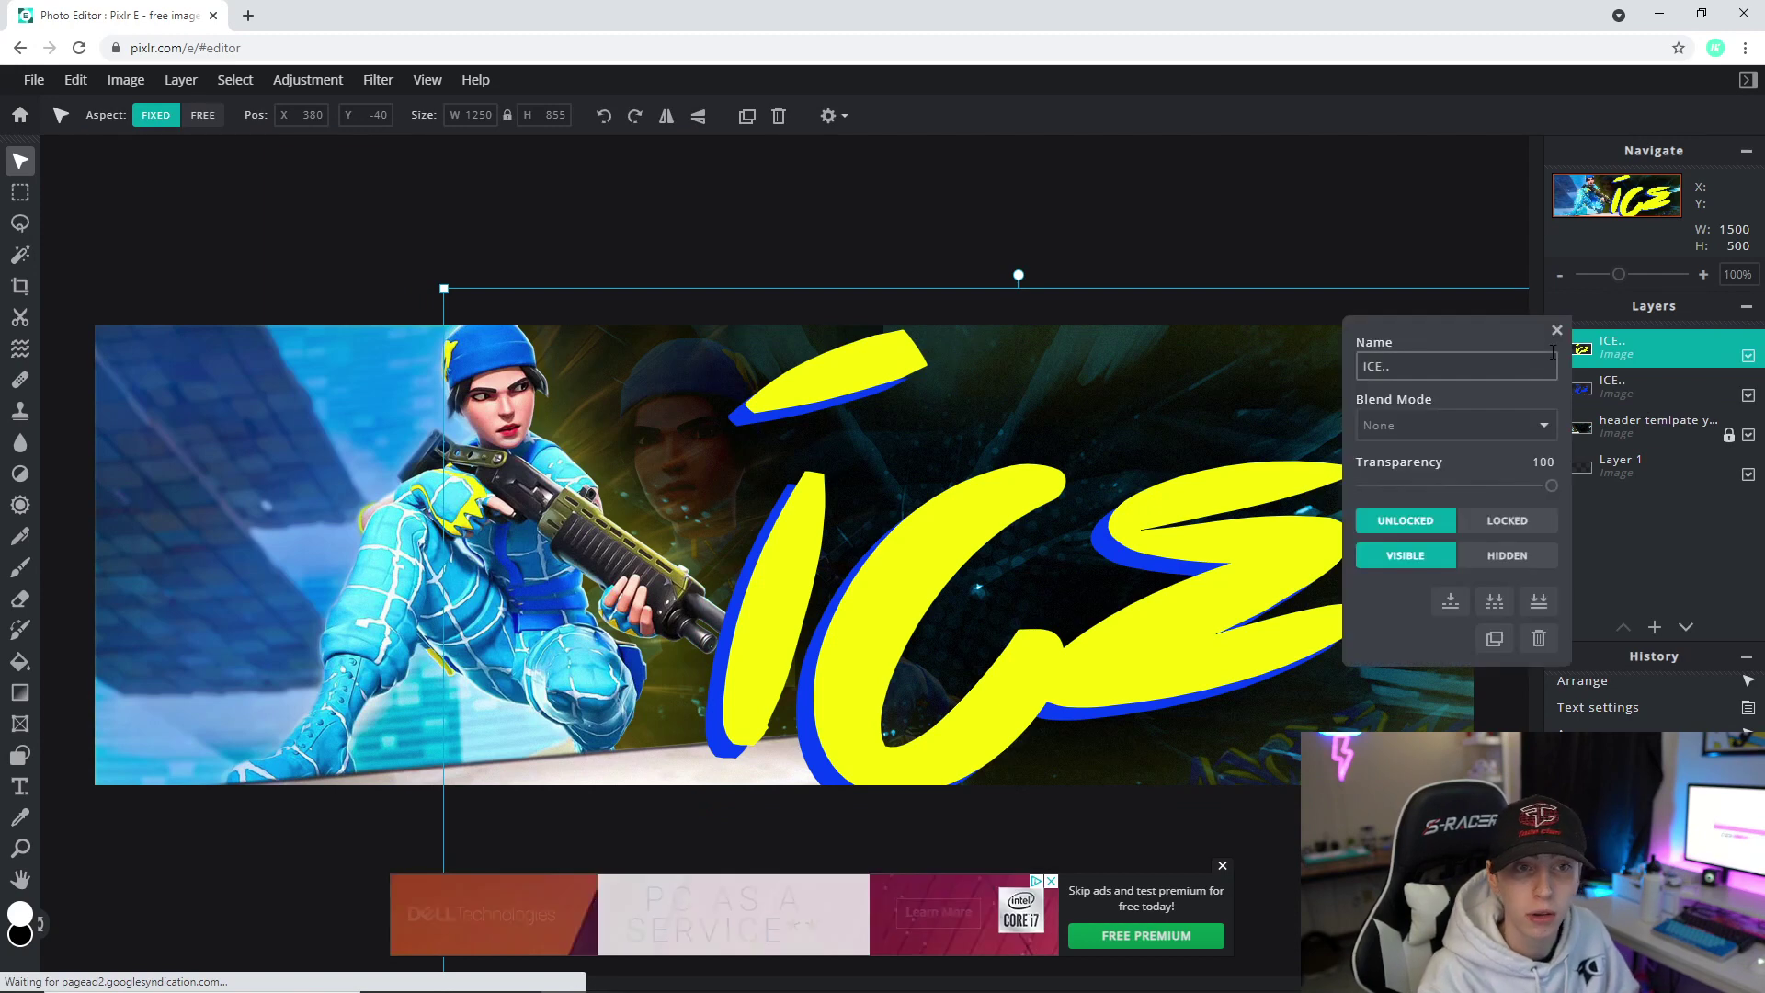
pyautogui.click(1450, 602)
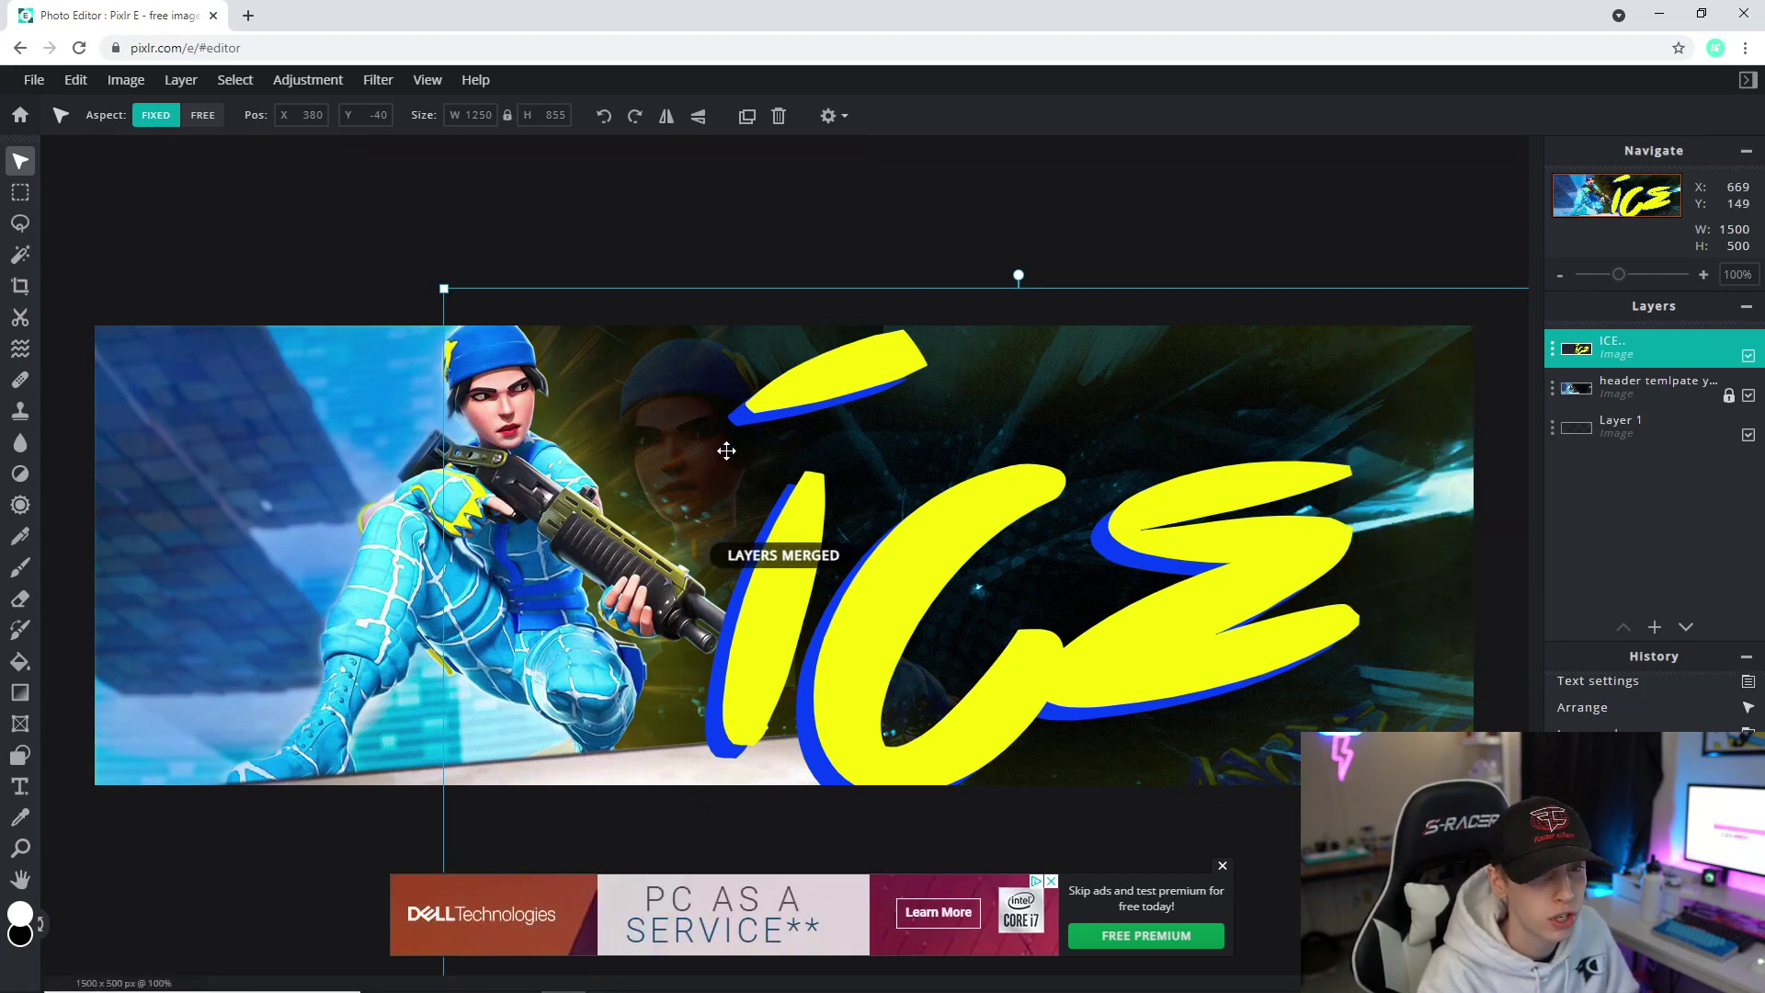
pyautogui.moveTo(924, 552); pyautogui.dragTo(1009, 490)
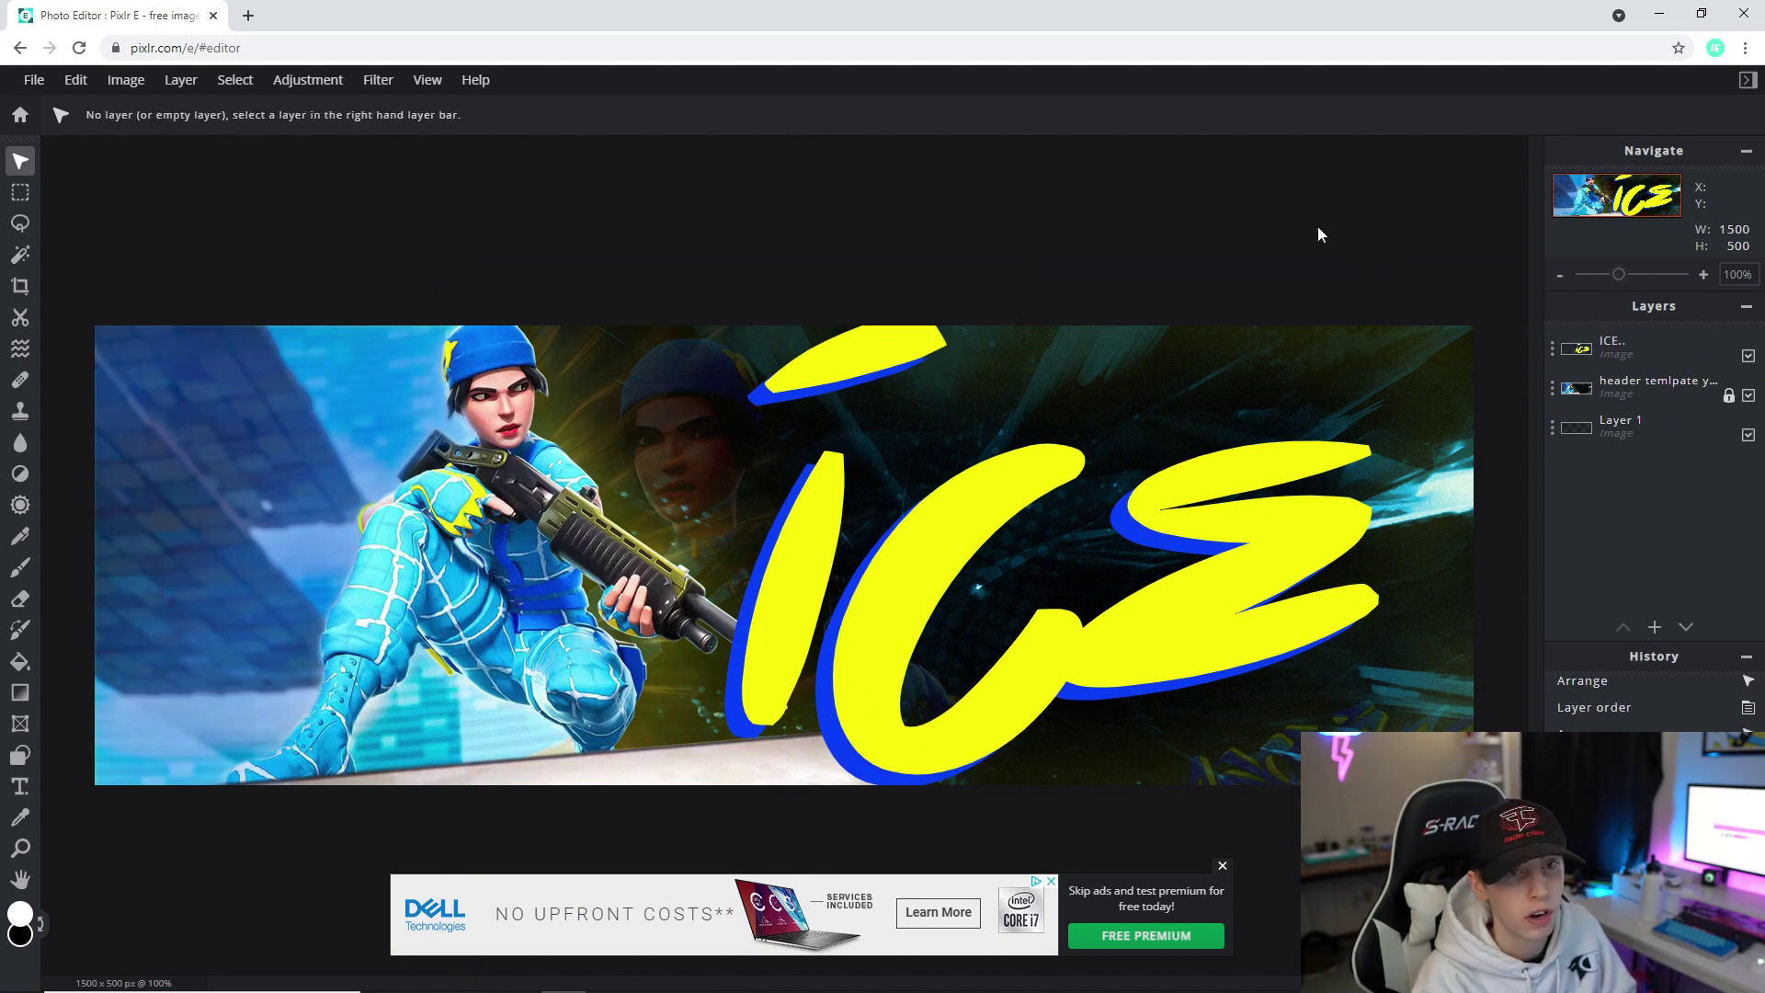
# Apply Filter > Details > Grain at amount 59 to the merged ICE lettering.
pyautogui.click(378, 80)
pyautogui.moveTo(441, 141)
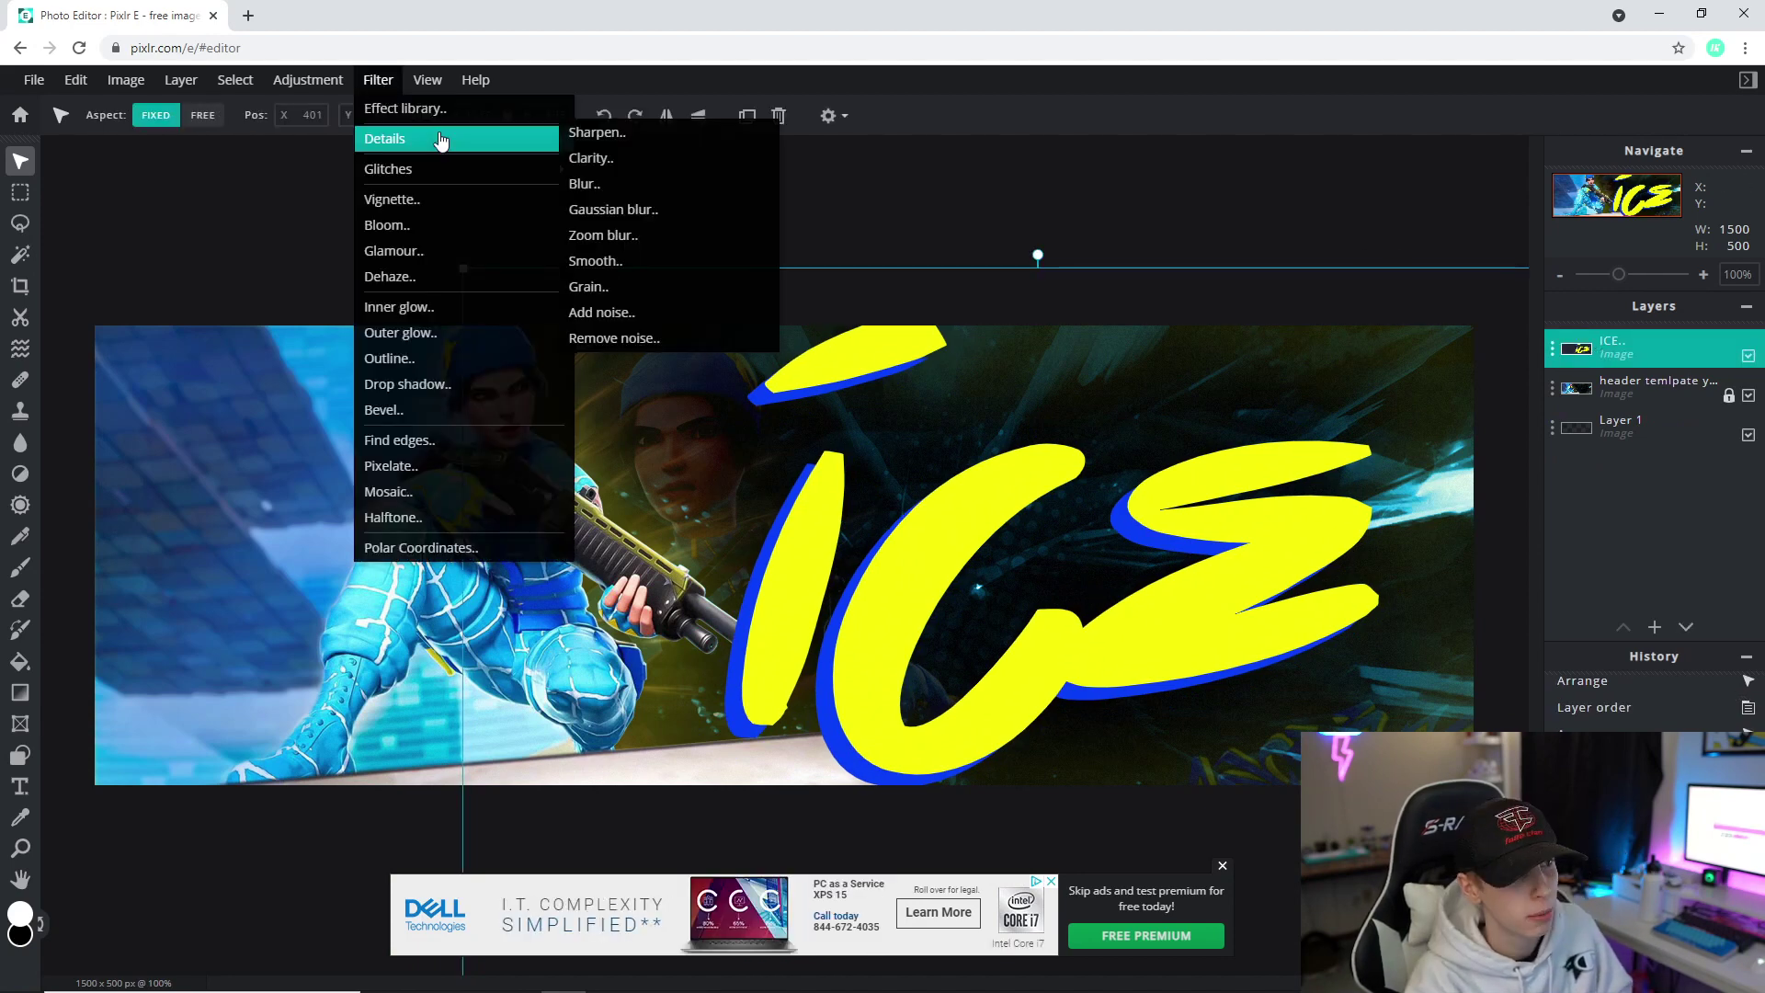
pyautogui.click(628, 290)
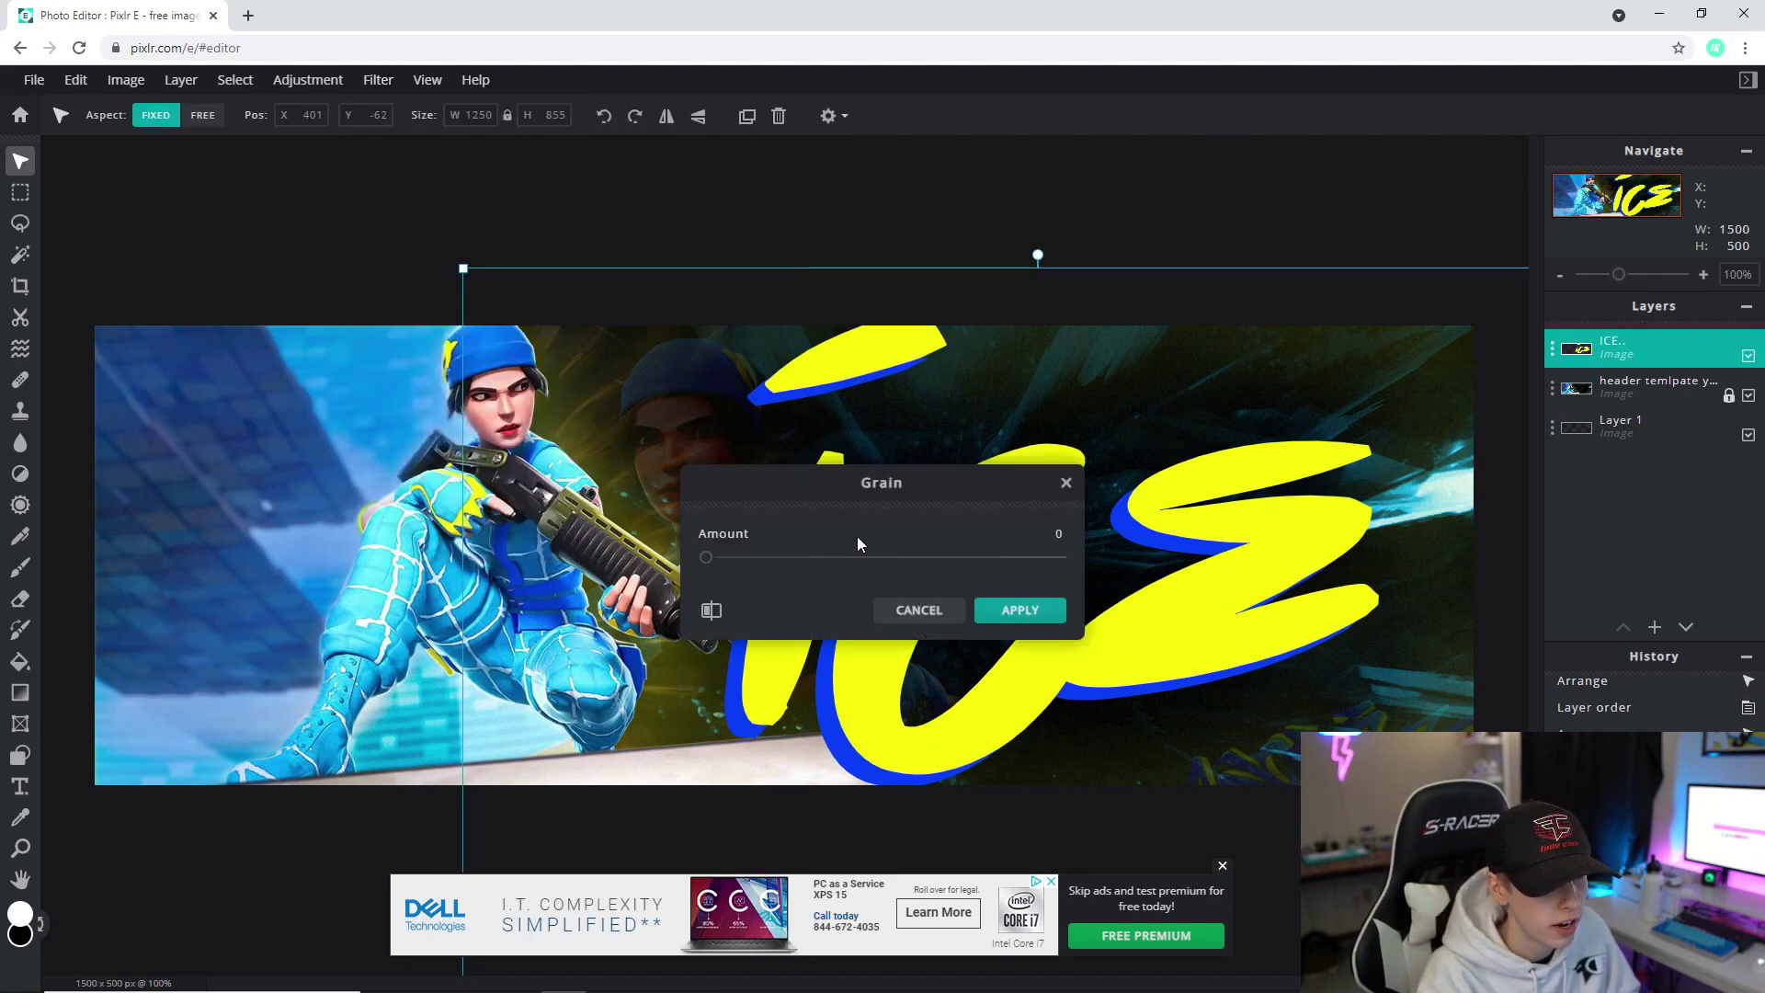
pyautogui.moveTo(704, 558); pyautogui.dragTo(817, 569)
pyautogui.moveTo(873, 478); pyautogui.dragTo(1284, 425)
pyautogui.click(1427, 556)
pyautogui.click(945, 290)
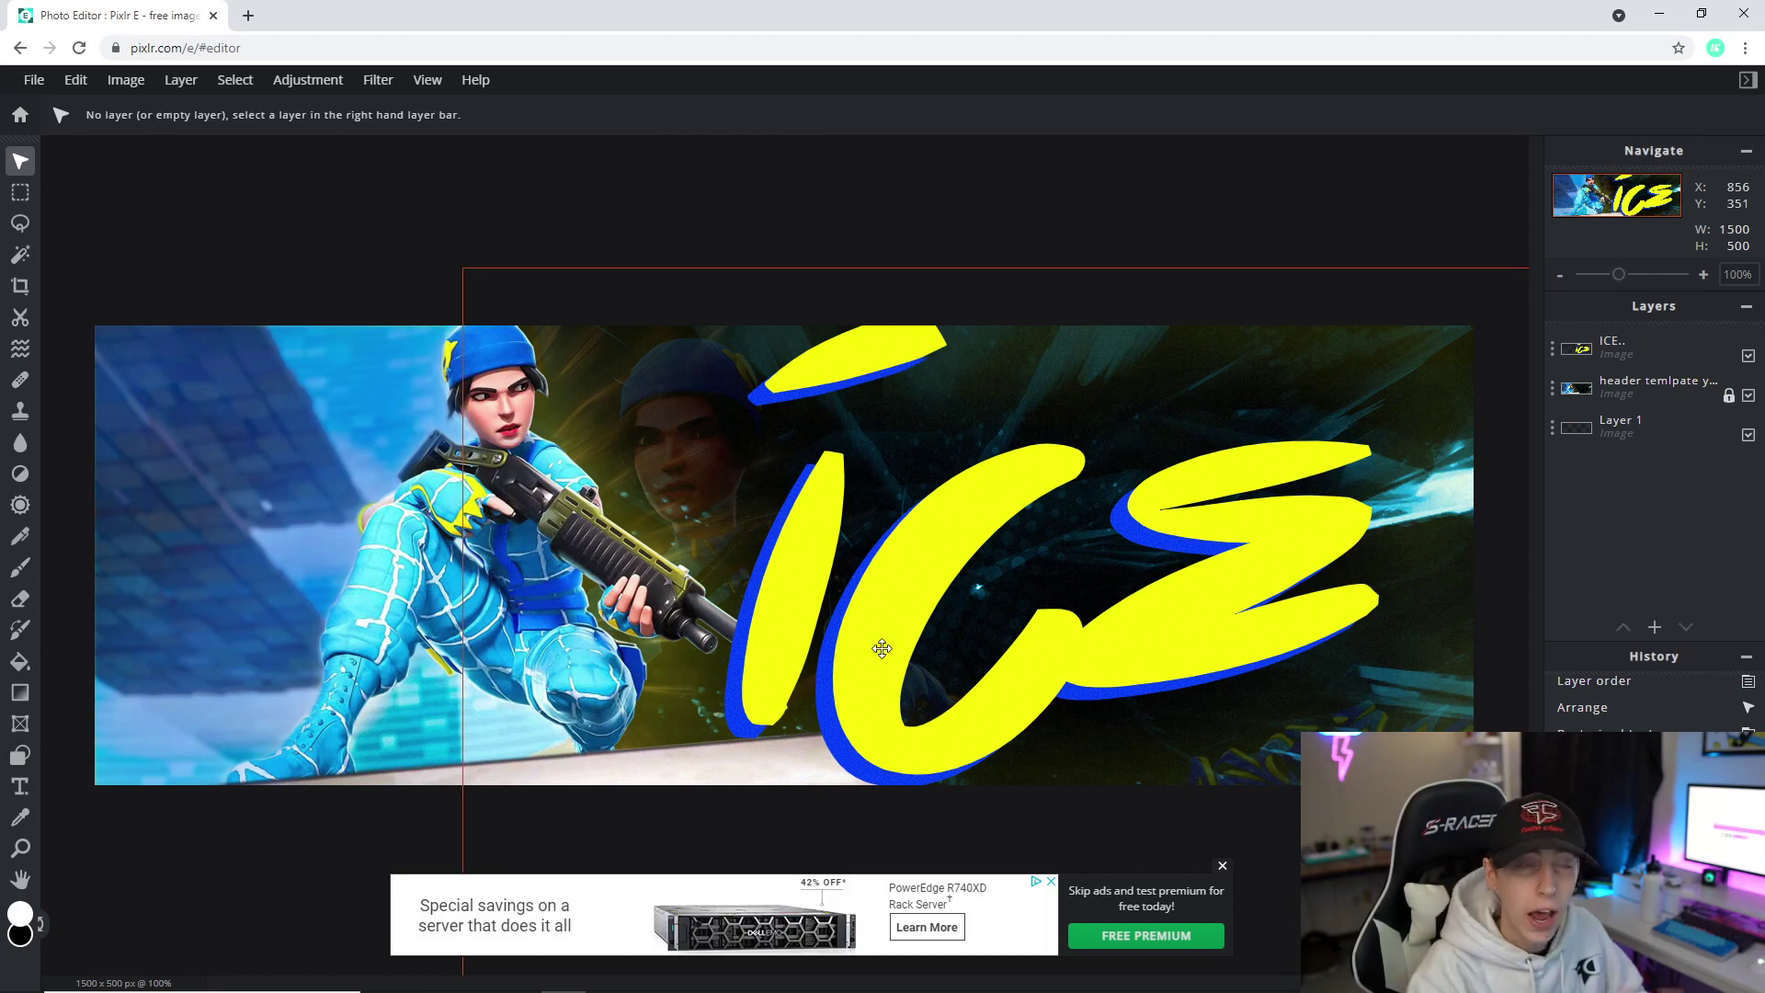
# Hide the ICE layer, zoom in, and outline the gun barrel with the Polygon Lasso.
pyautogui.click(1646, 348)
pyautogui.click(1747, 355)
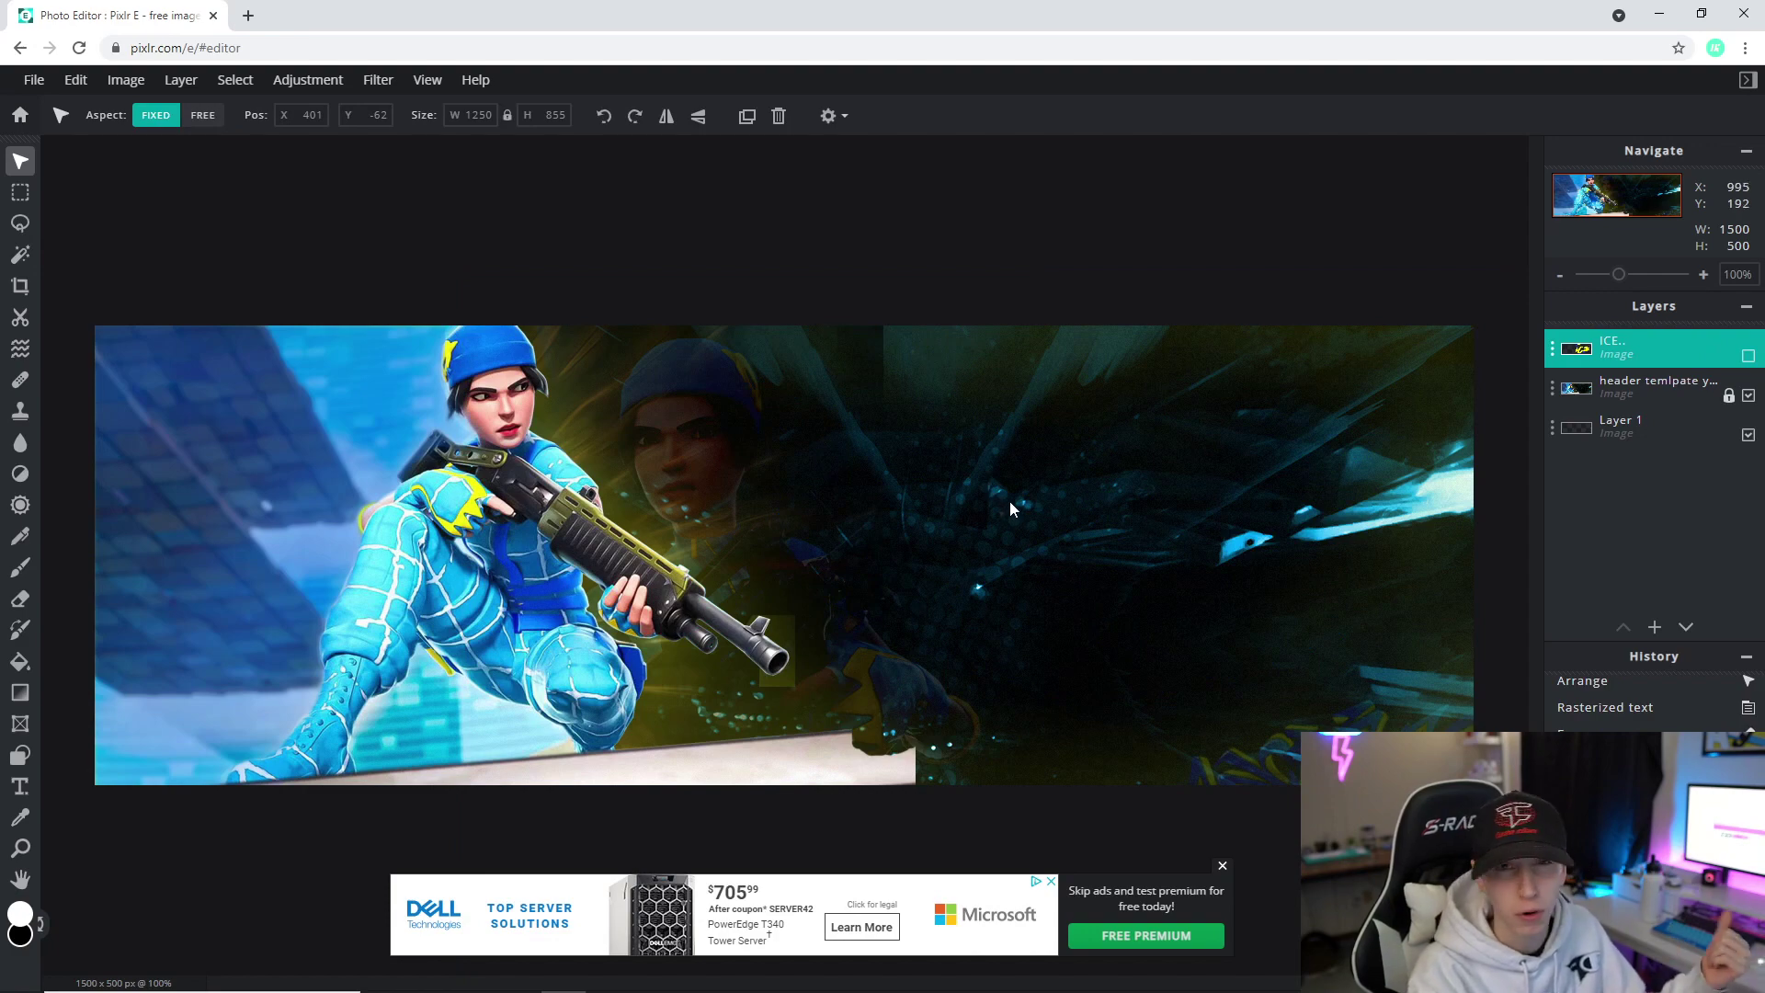
pyautogui.scroll(5, 782, 652)
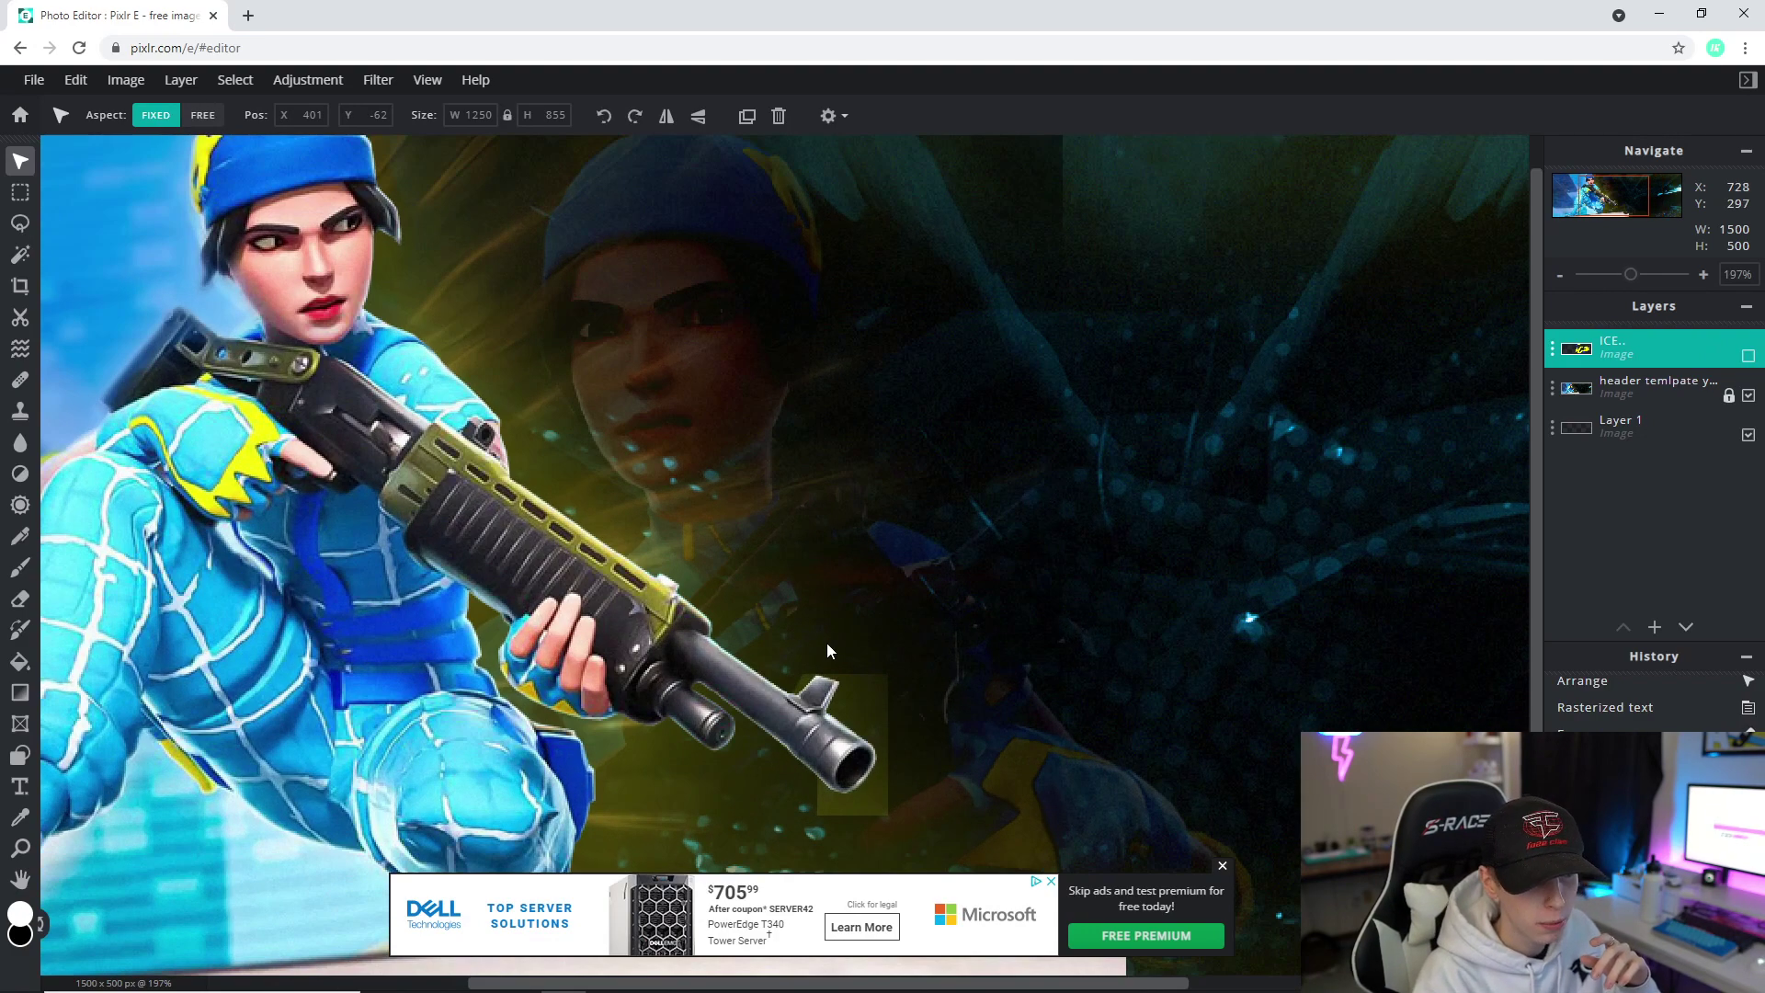
pyautogui.click(20, 222)
pyautogui.click(170, 115)
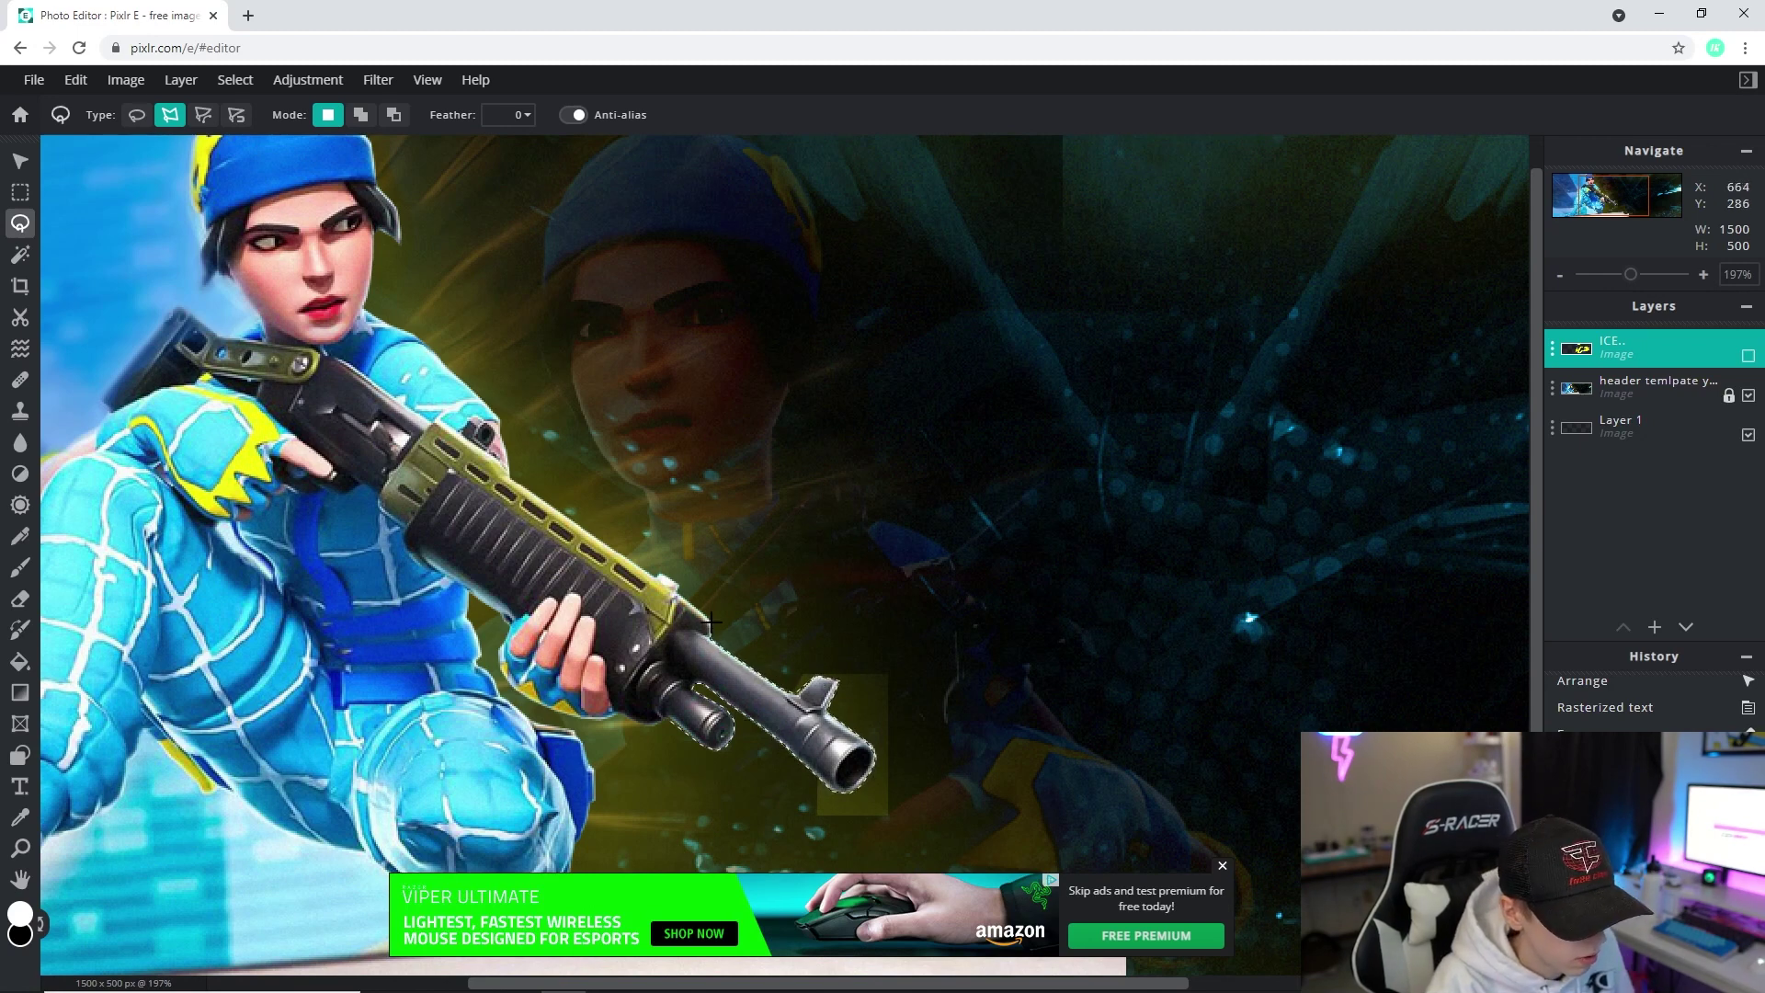
pyautogui.click(670, 598)
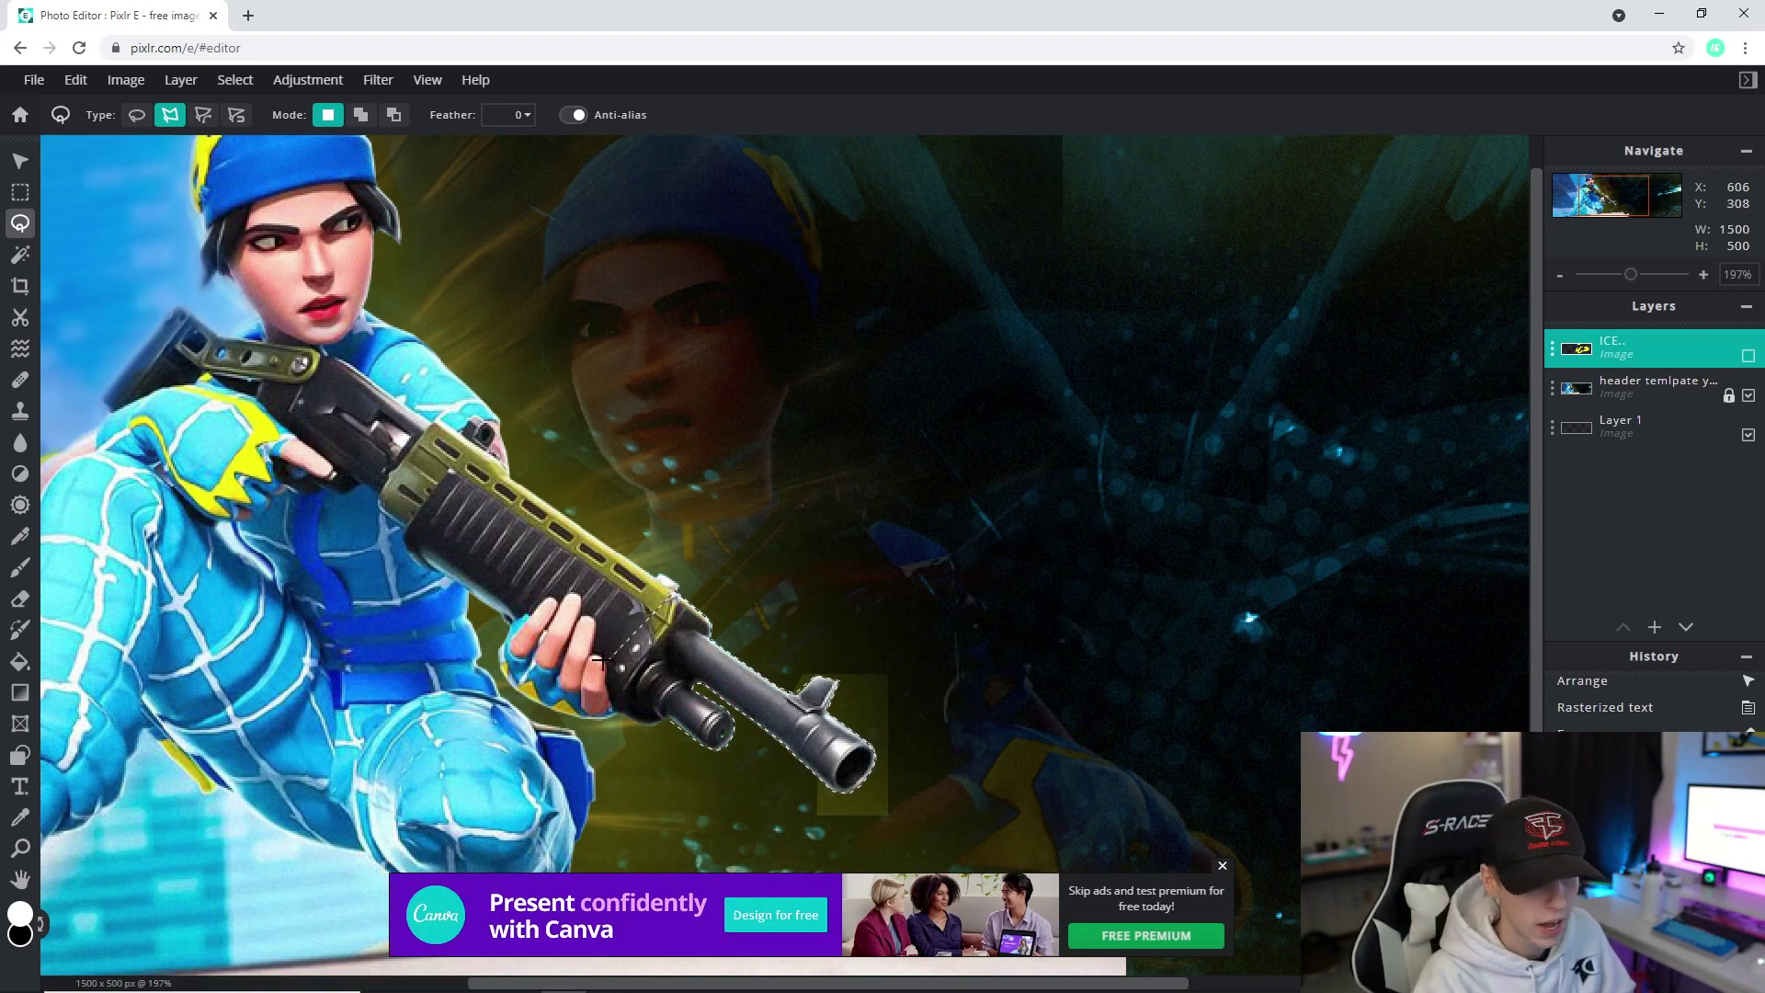
pyautogui.click(670, 710)
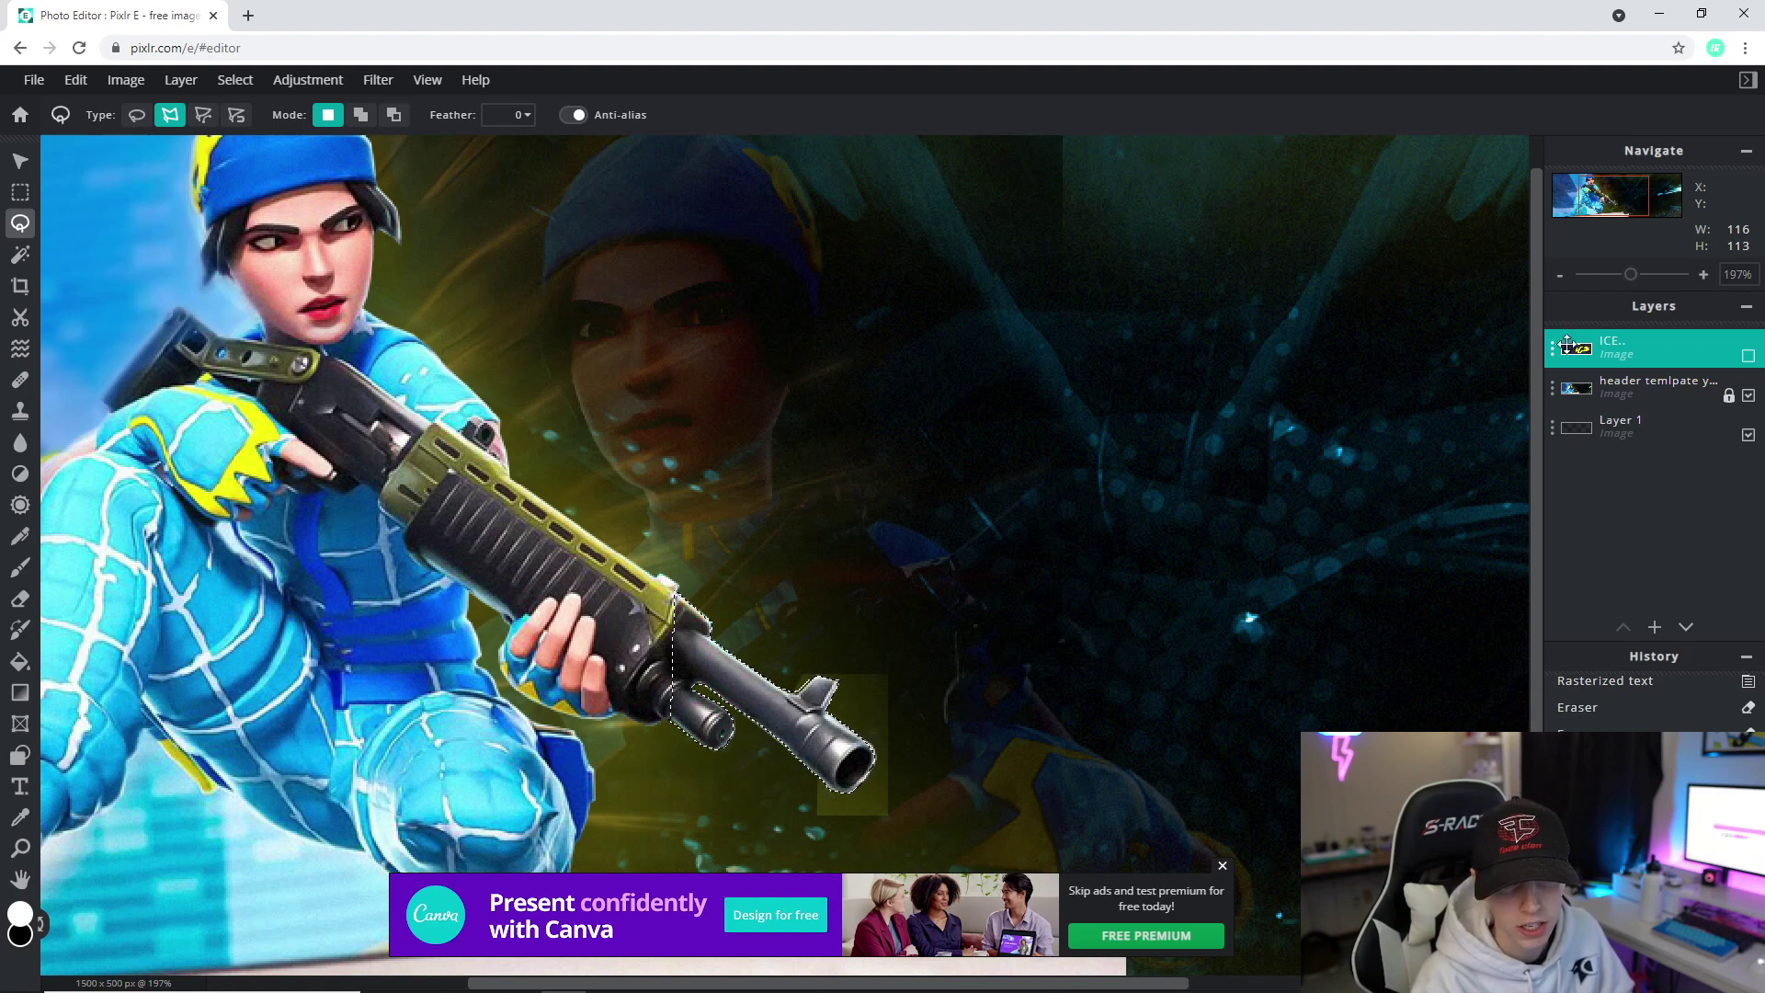
# Show the ICE layer, delete its lettering inside the barrel selection, then deselect and zoom out.
pyautogui.click(1747, 354)
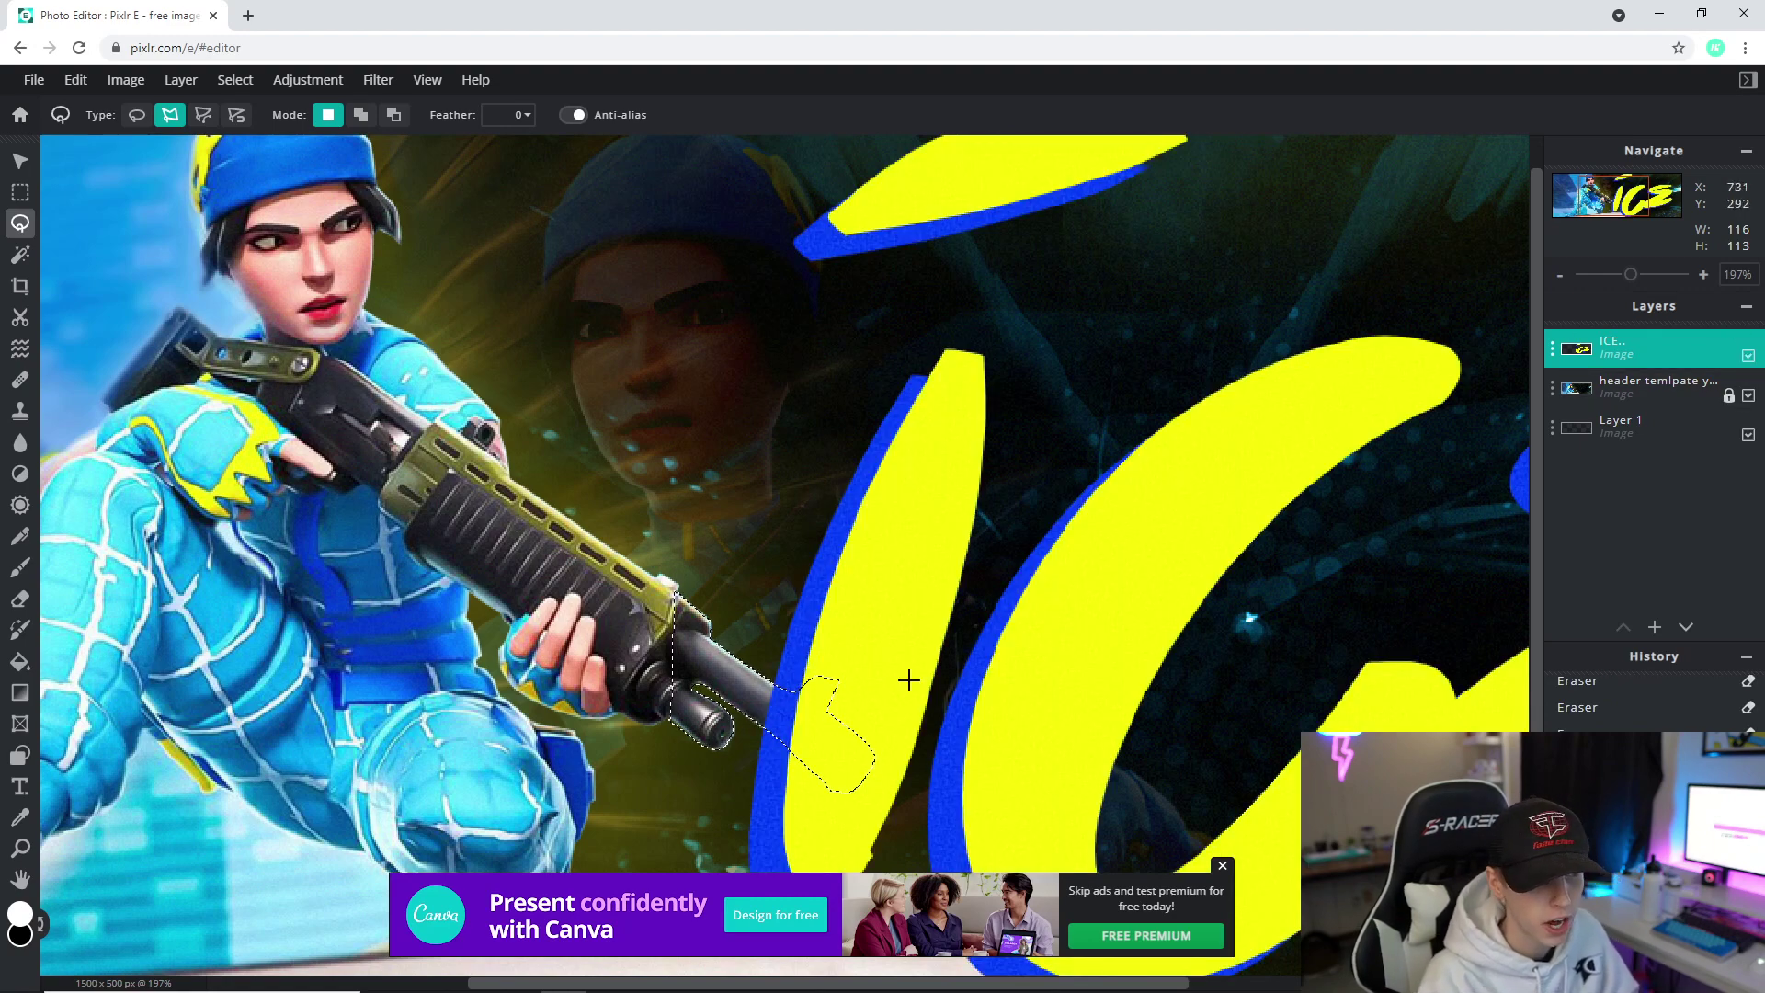
pyautogui.press('Delete')
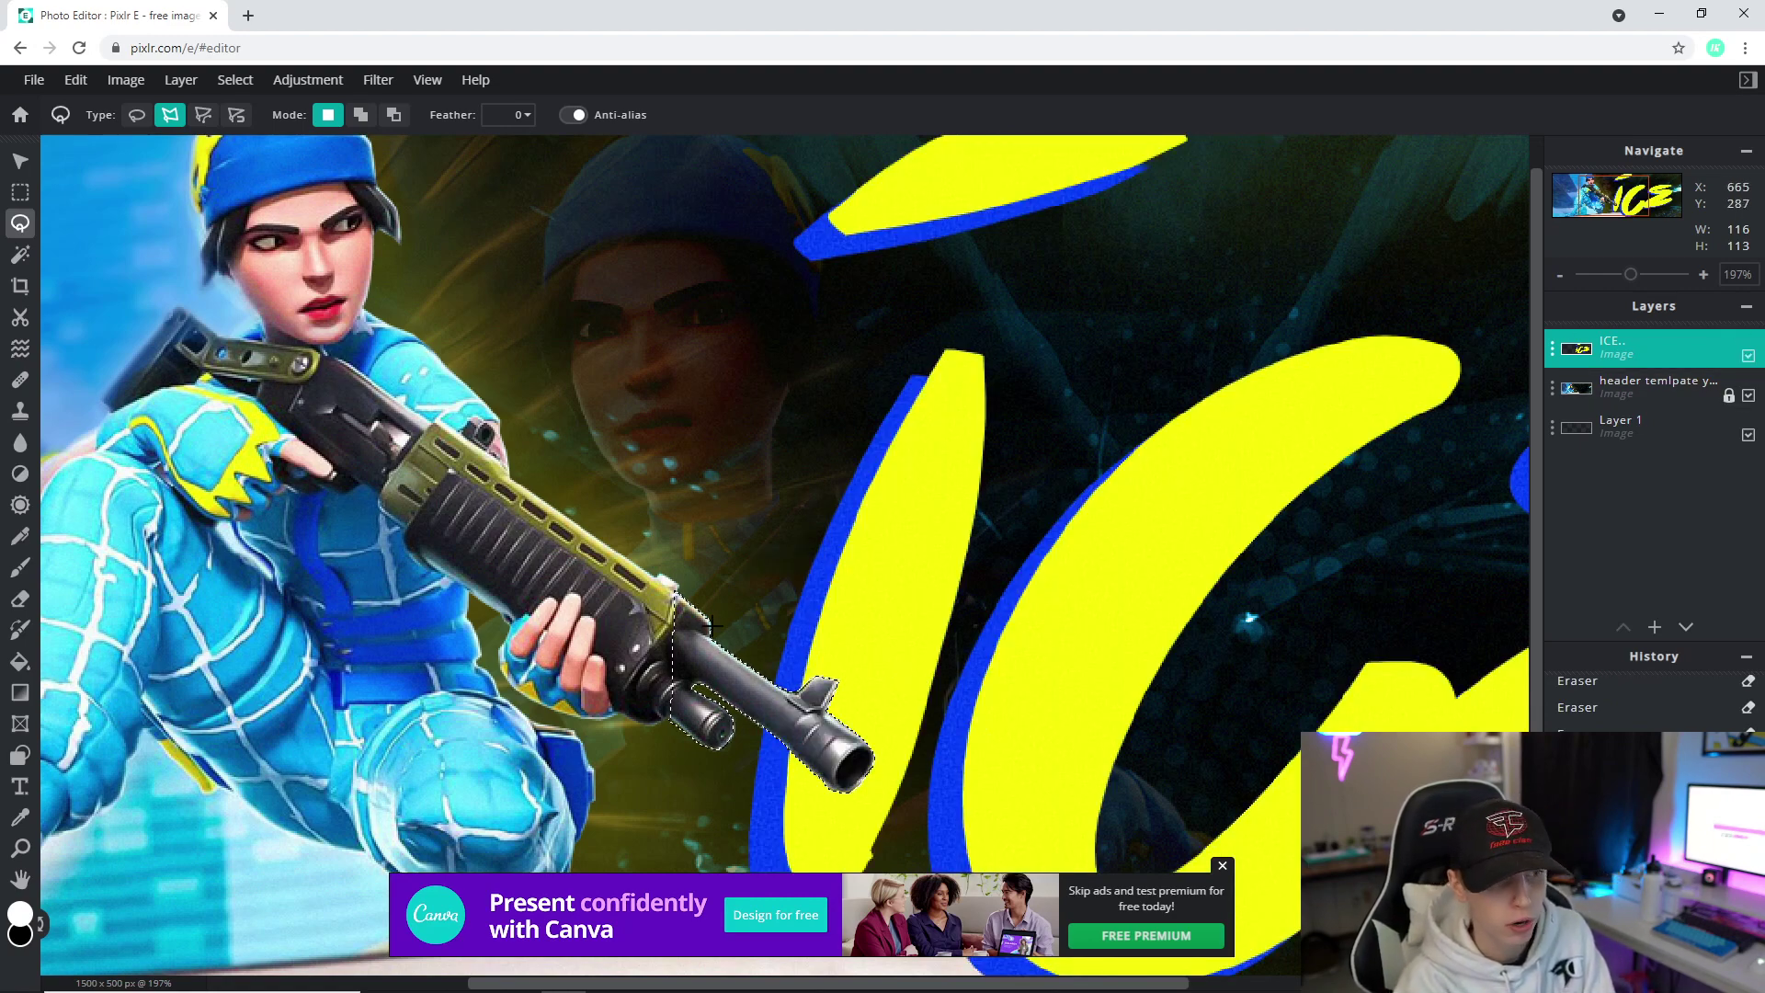
pyautogui.click(225, 80)
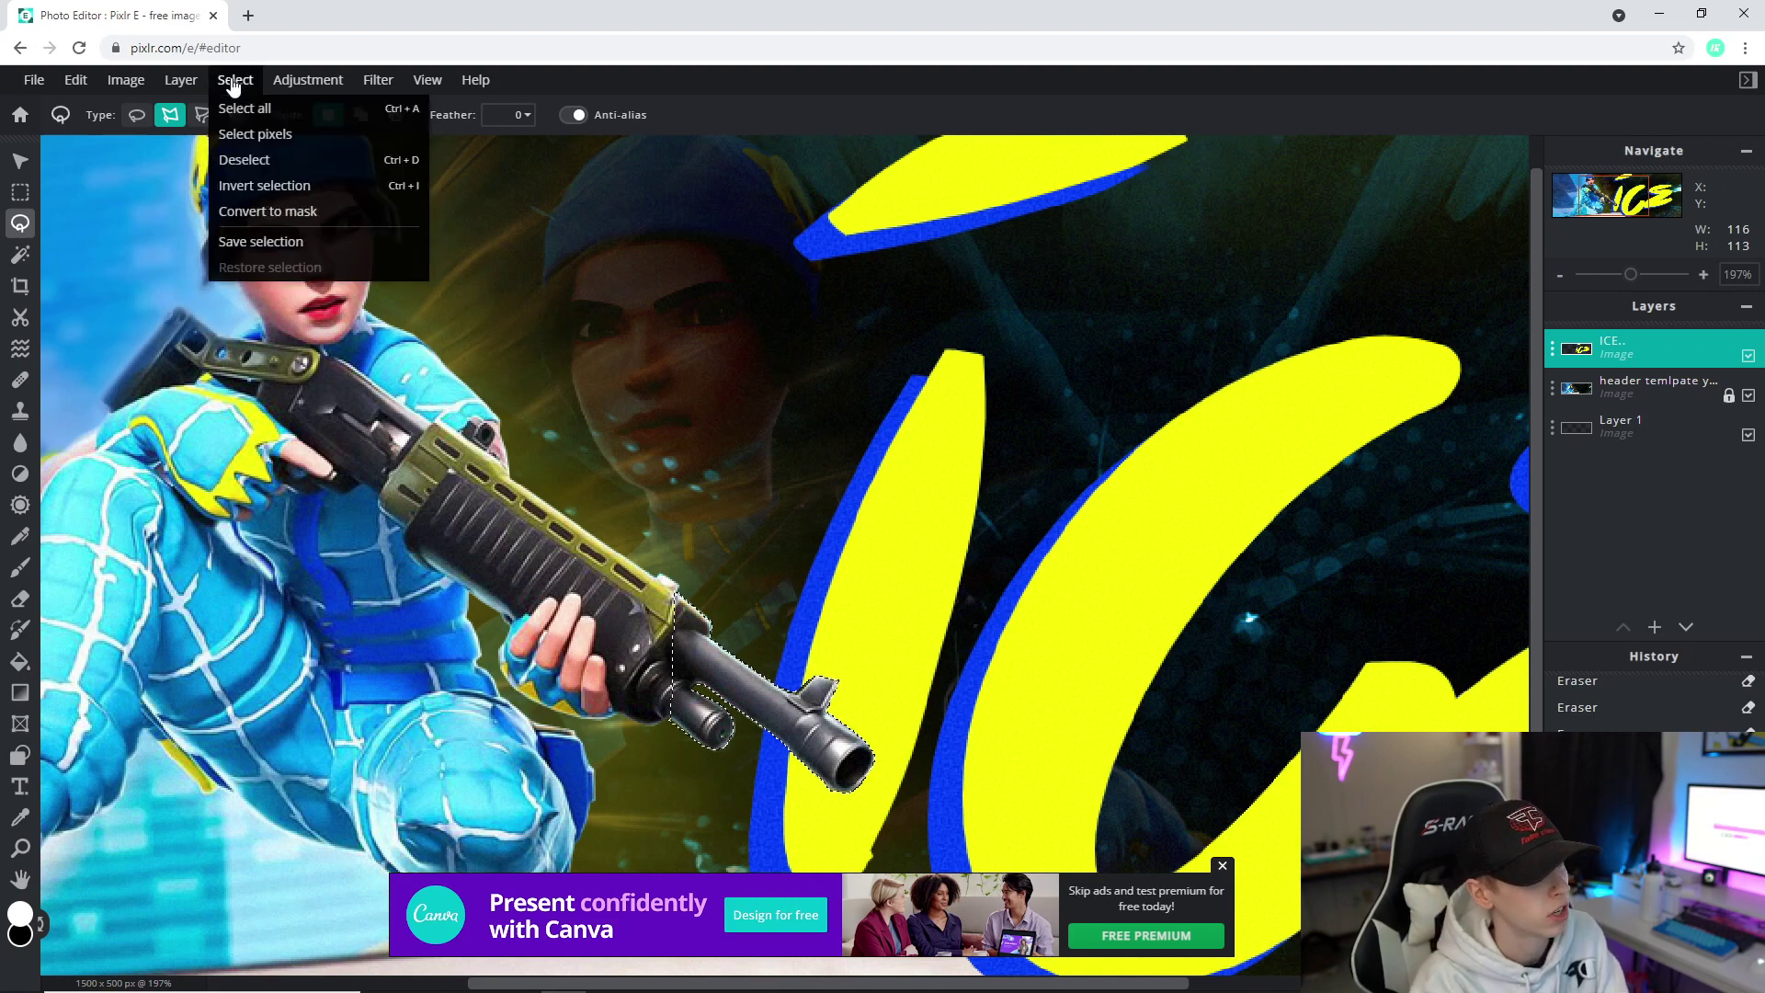
pyautogui.click(249, 157)
pyautogui.scroll(-3, 1190, 558)
pyautogui.scroll(-4, 1011, 668)
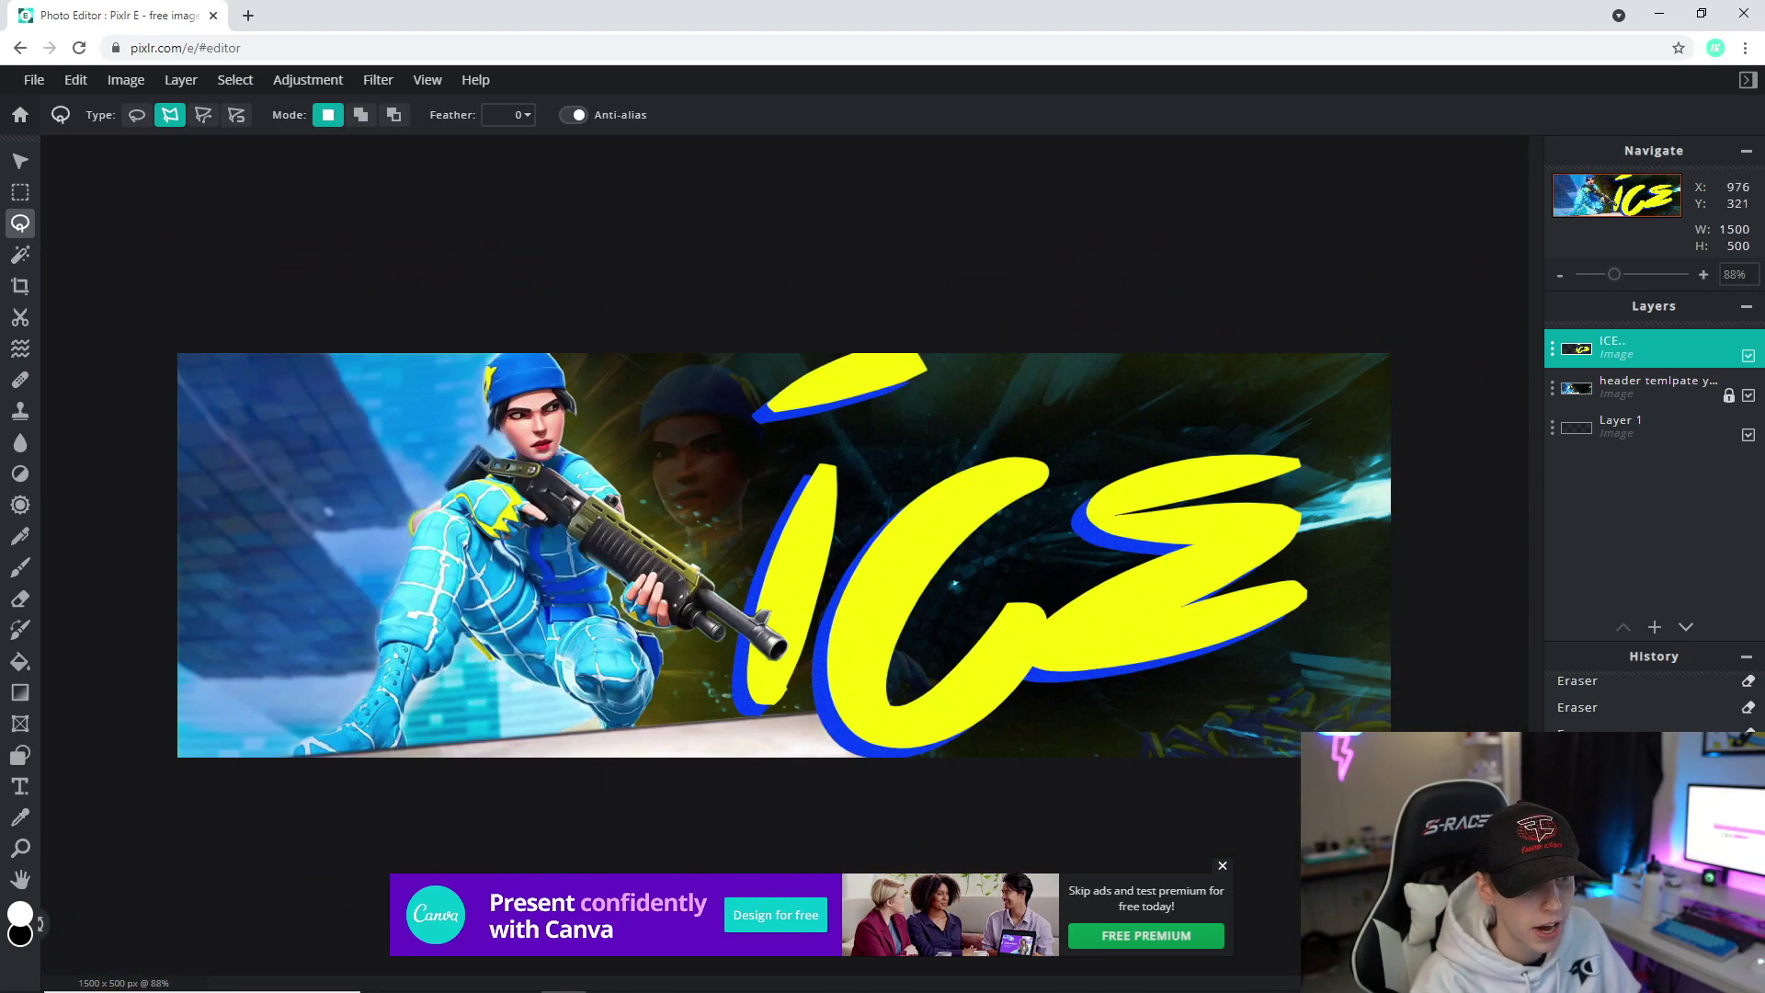
pyautogui.scroll(1, 765, 640)
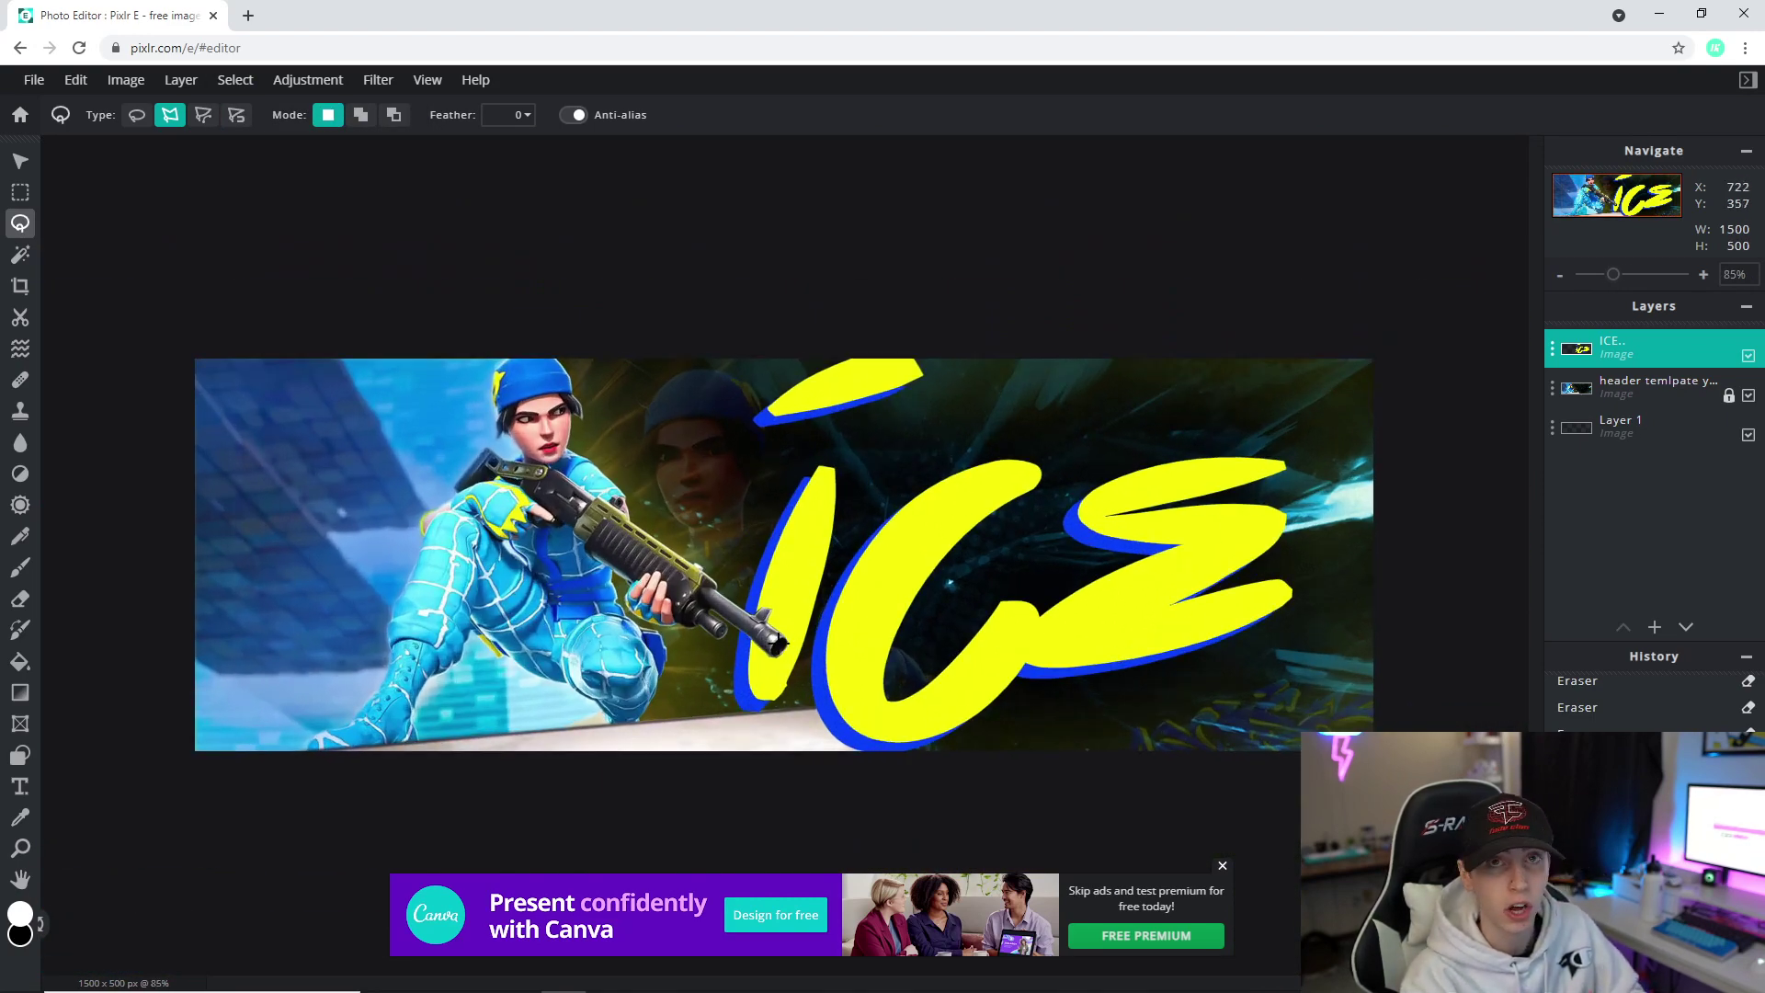
# Open wildcat banner.jpg from the desktop in Windows Photos to view the finished header.
pyautogui.press('super+d')
pyautogui.doubleClick(947, 494)
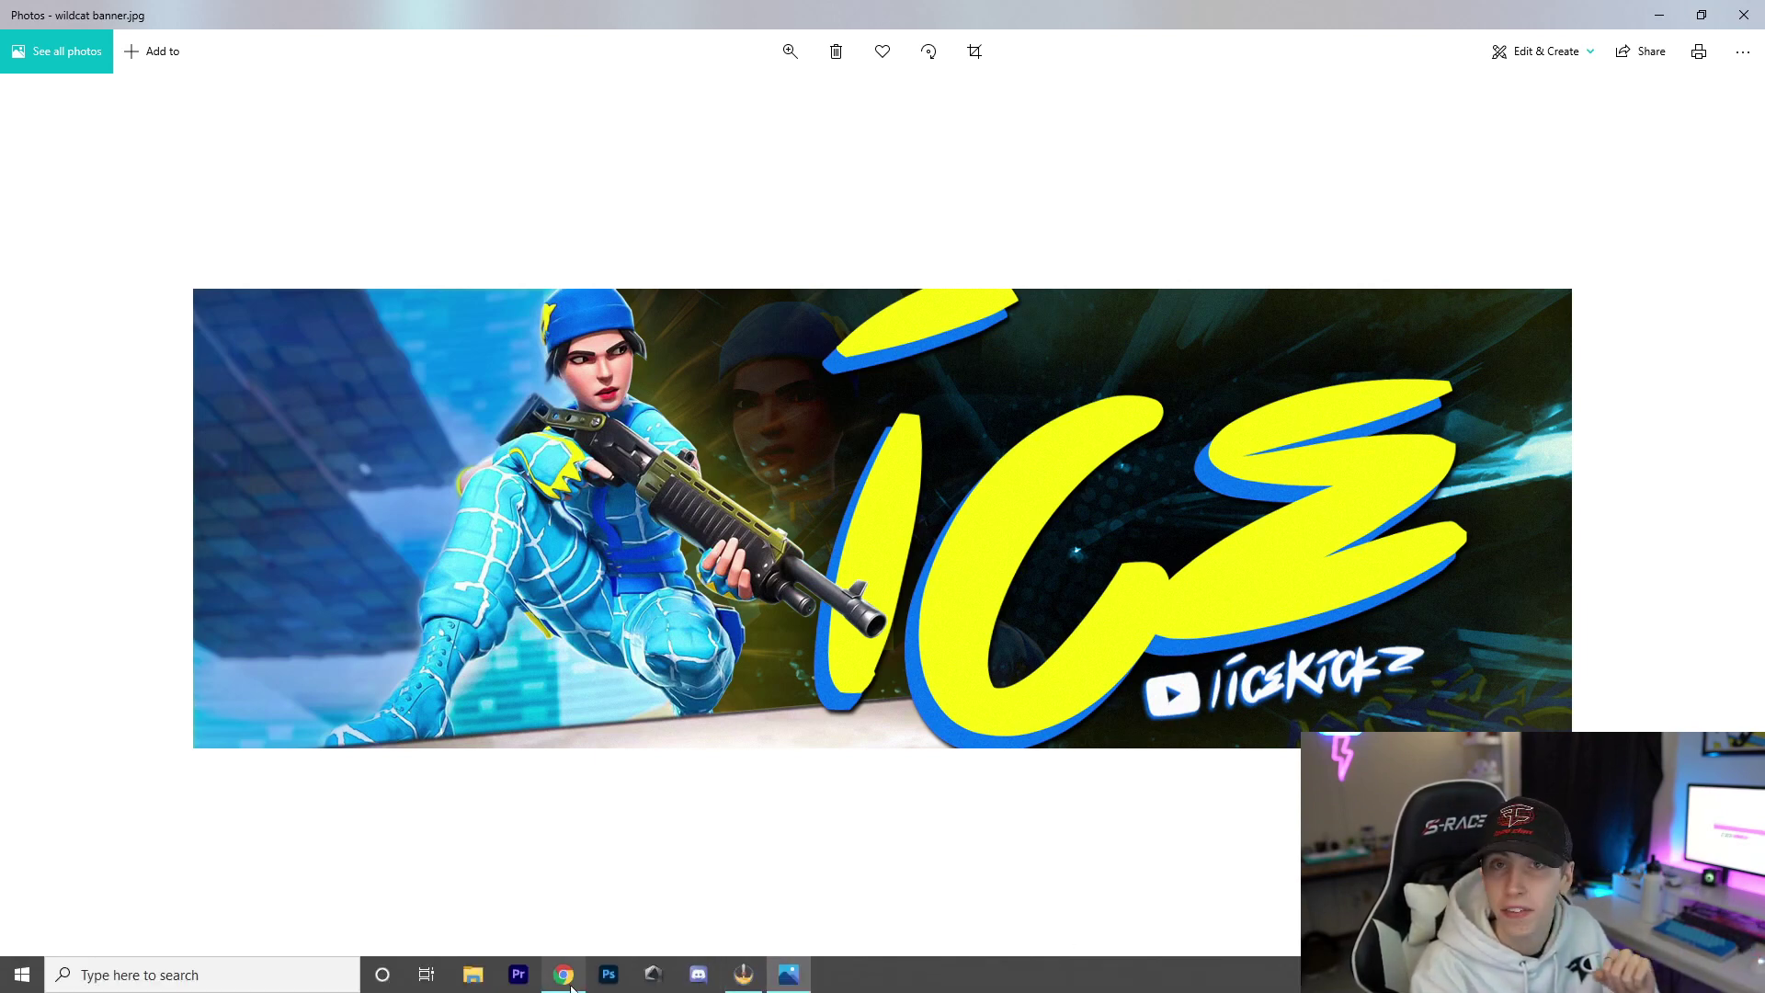
# Save the Pixlr header as a JPG named 'Twitter Header Wildcat' at 100% quality.
pyautogui.click(563, 972)
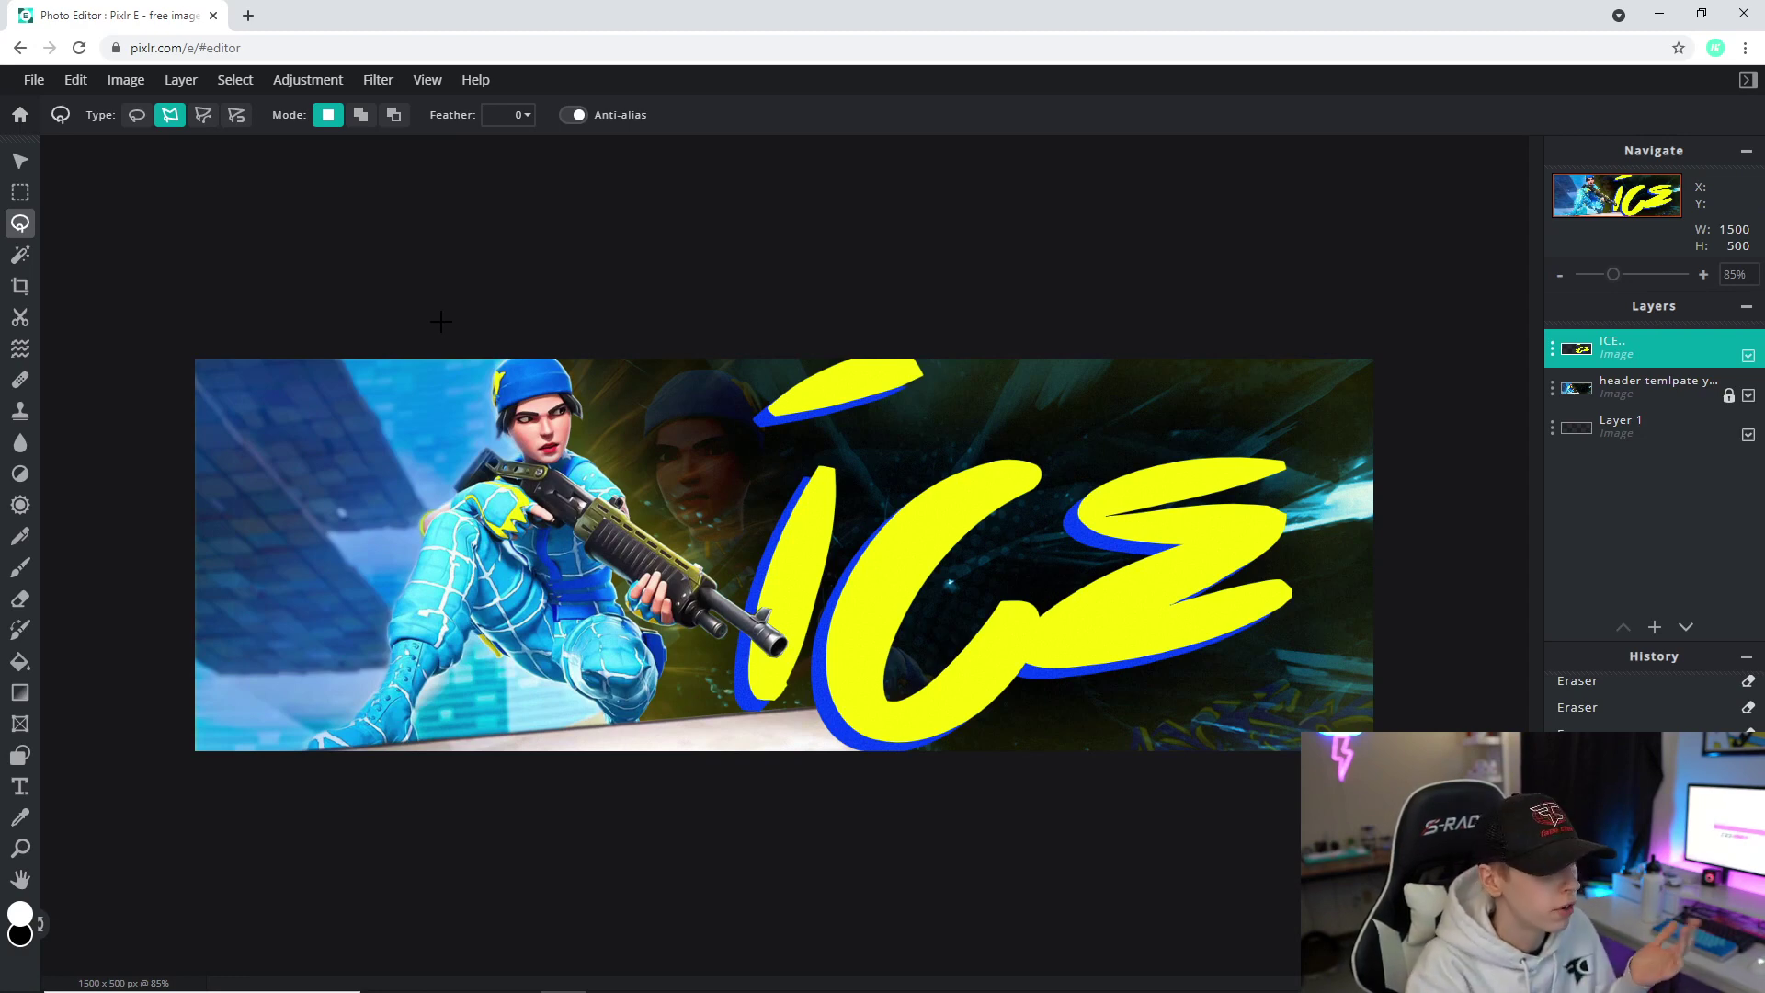
pyautogui.click(34, 80)
pyautogui.click(87, 239)
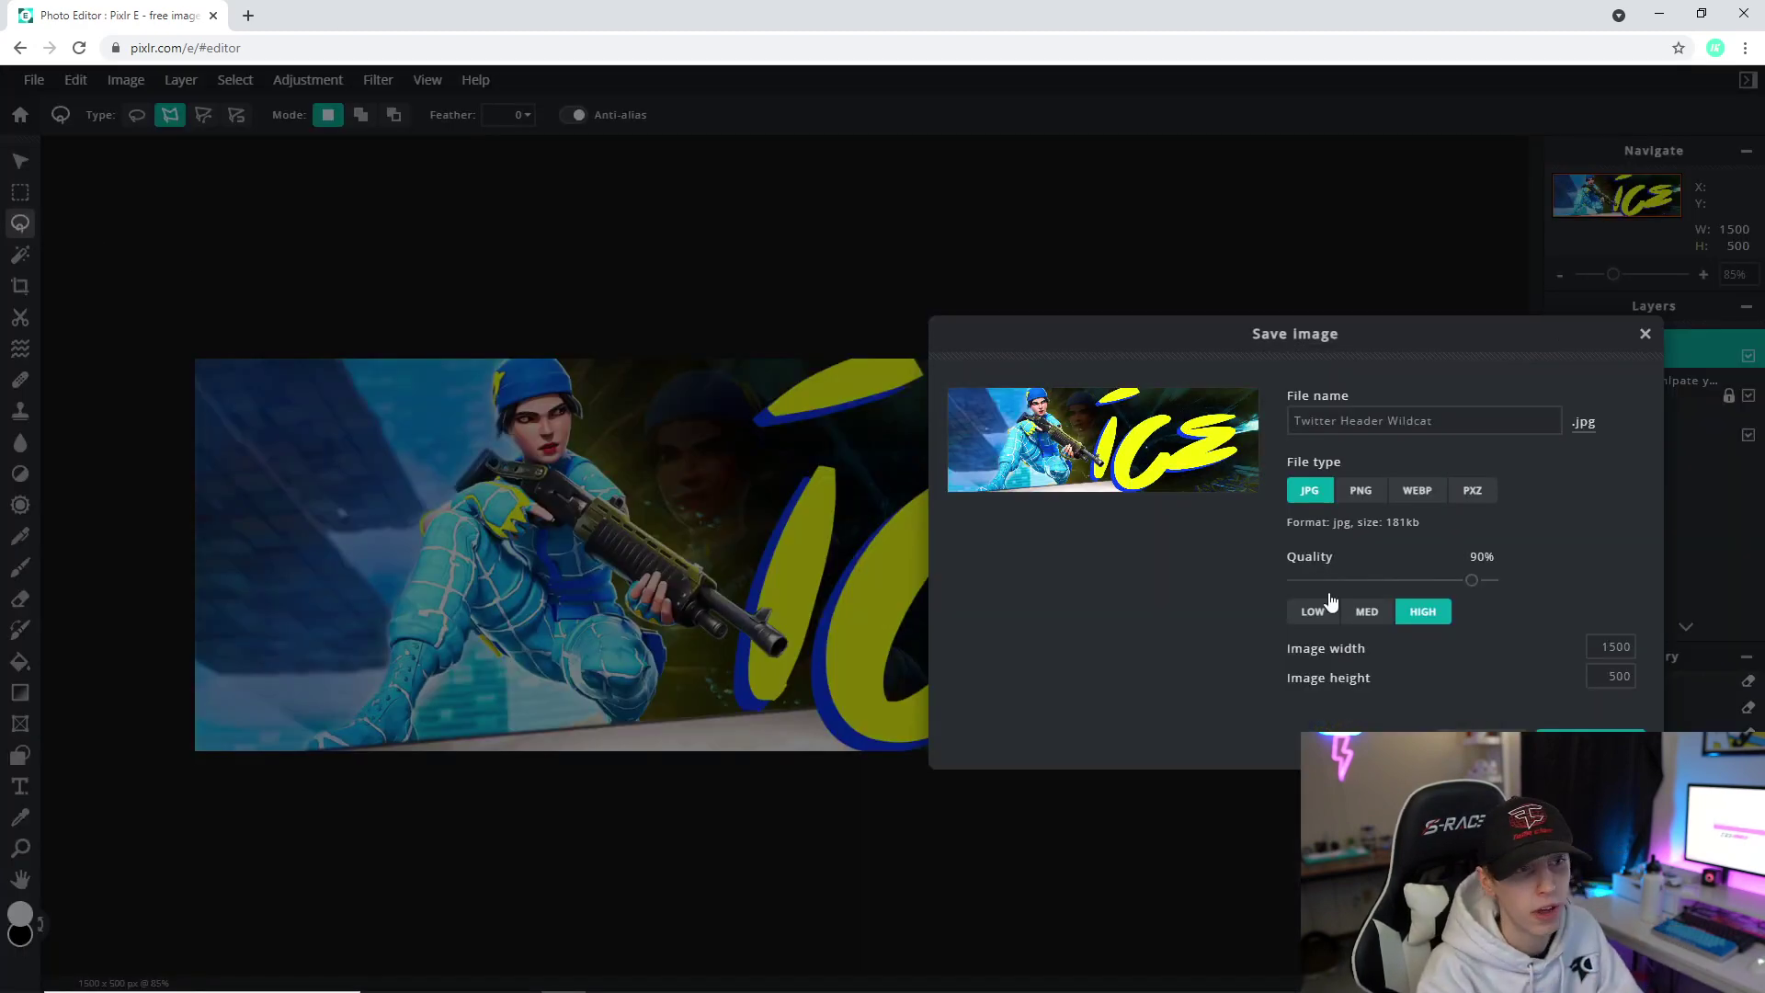
pyautogui.moveTo(1471, 580); pyautogui.dragTo(1496, 581)
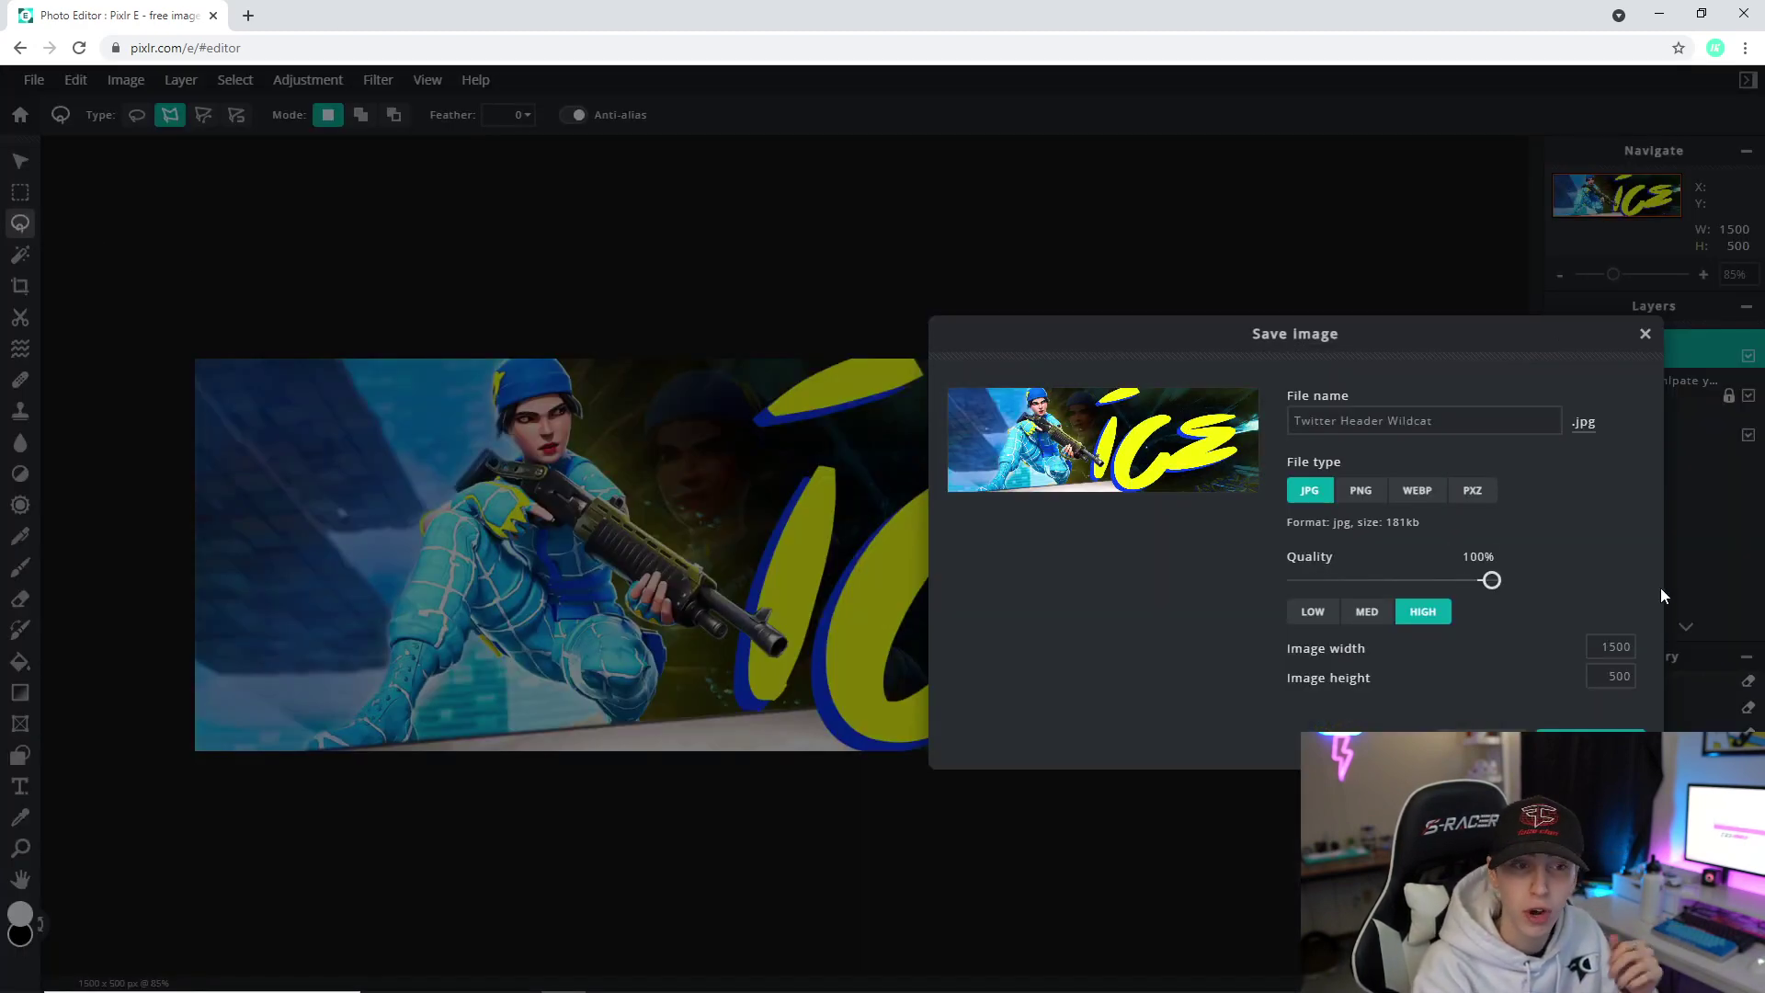
pyautogui.click(1383, 420)
pyautogui.click(1590, 747)
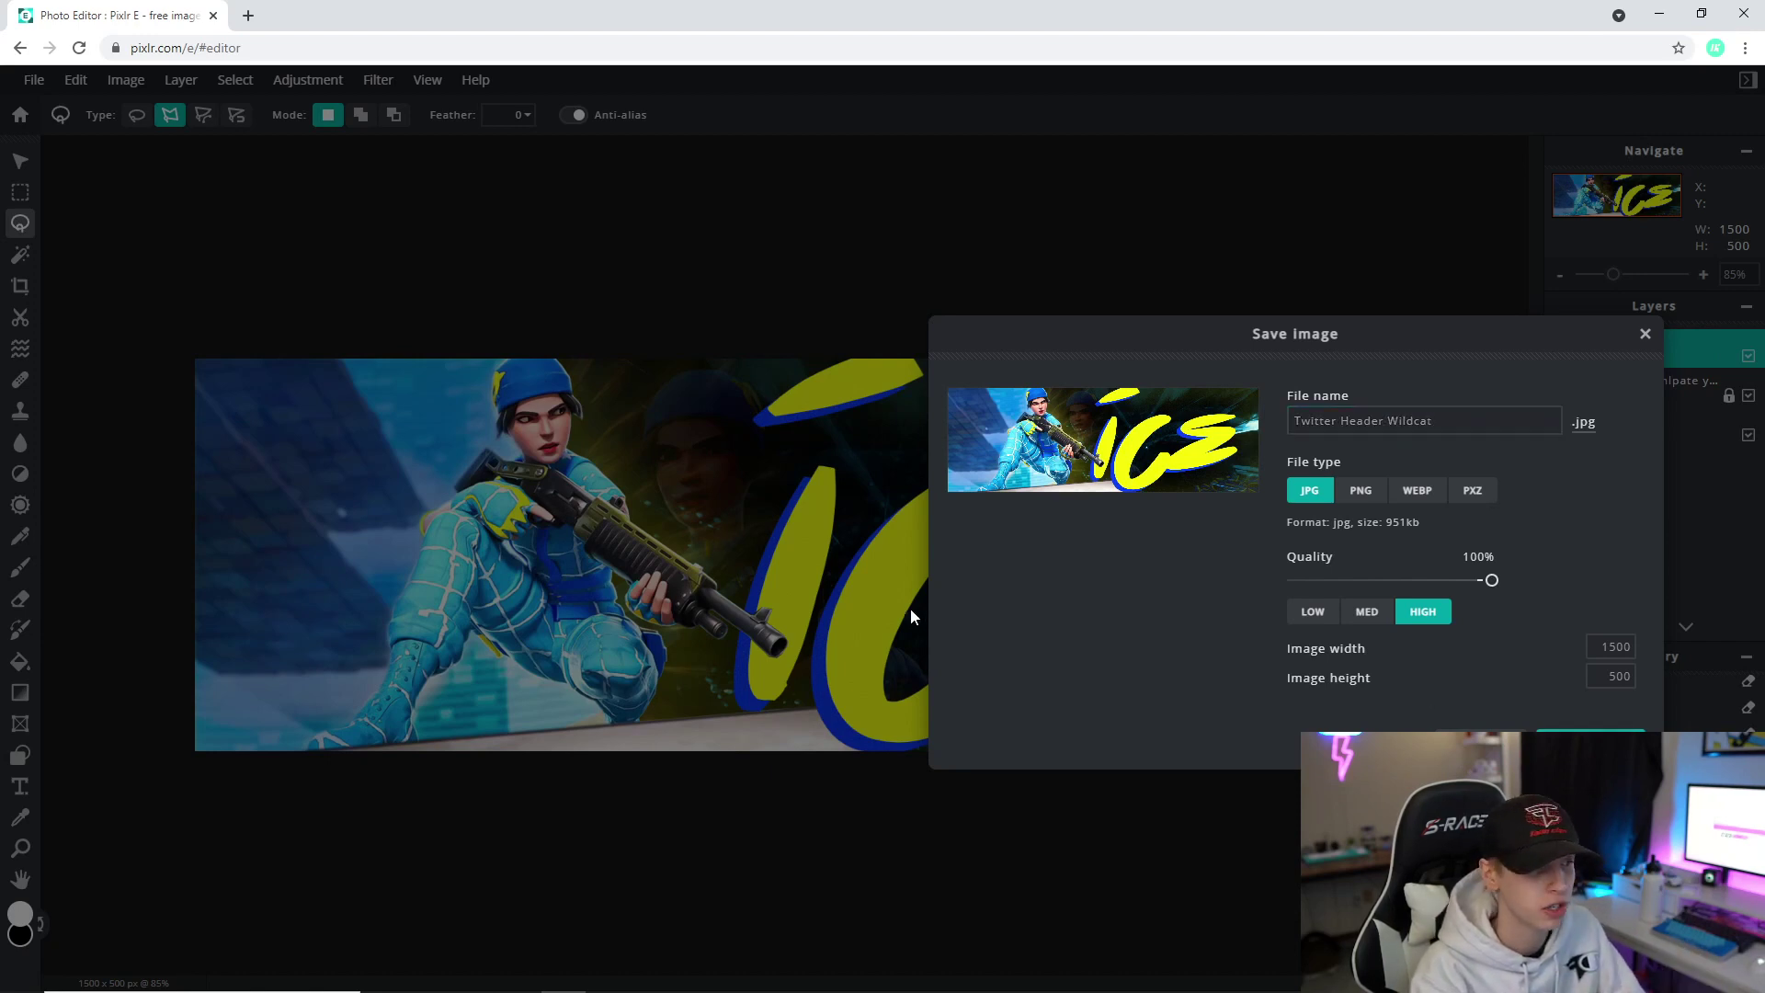